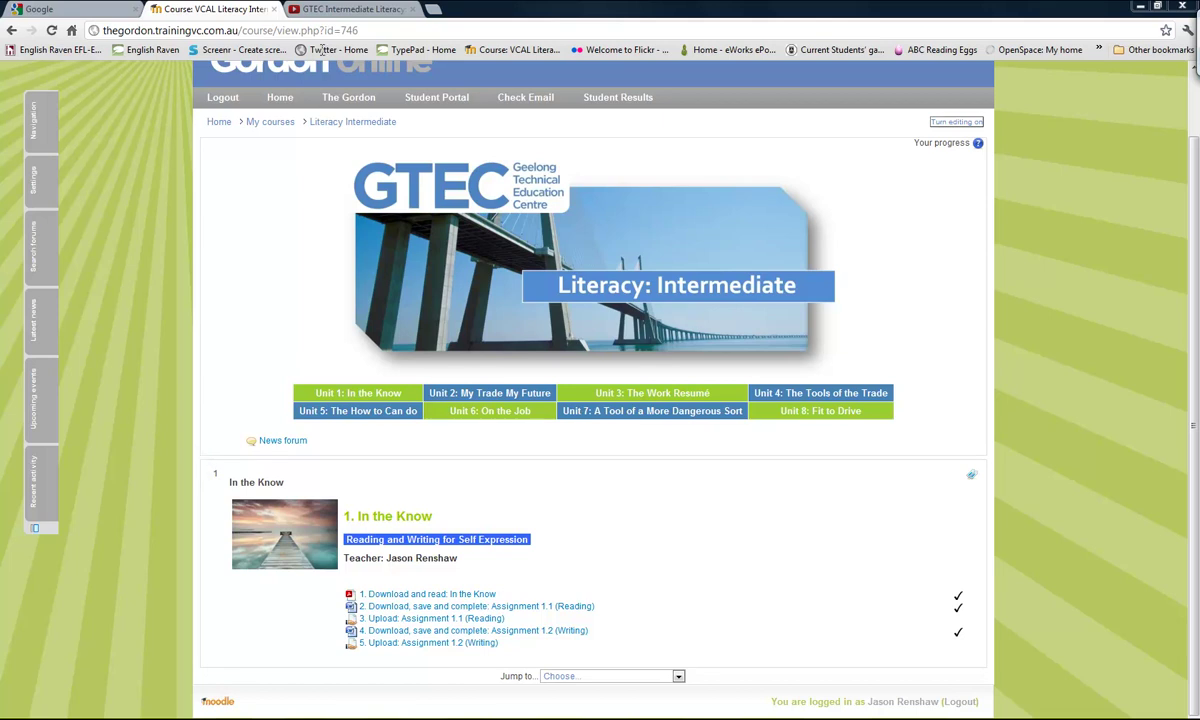
View the Unit 1 walk-through video on YouTube and turn on editing for the Literacy Intermediate course page
left_click(338, 10)
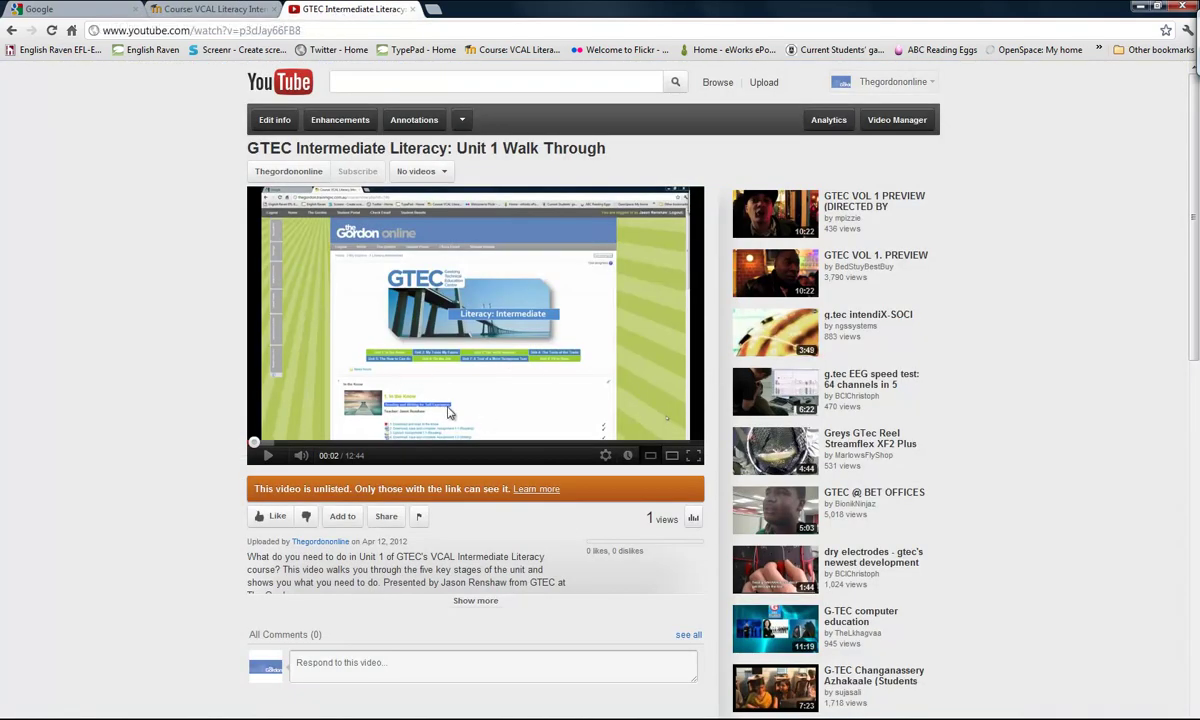
left_click(230, 9)
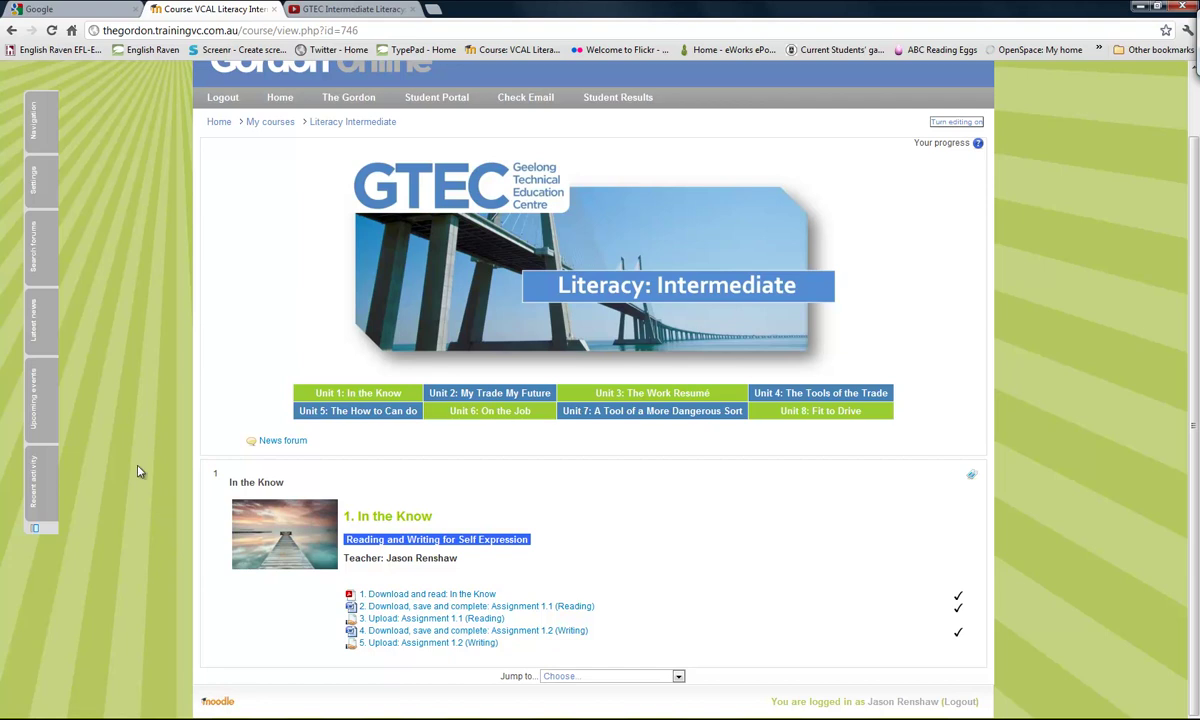
left_click(358, 14)
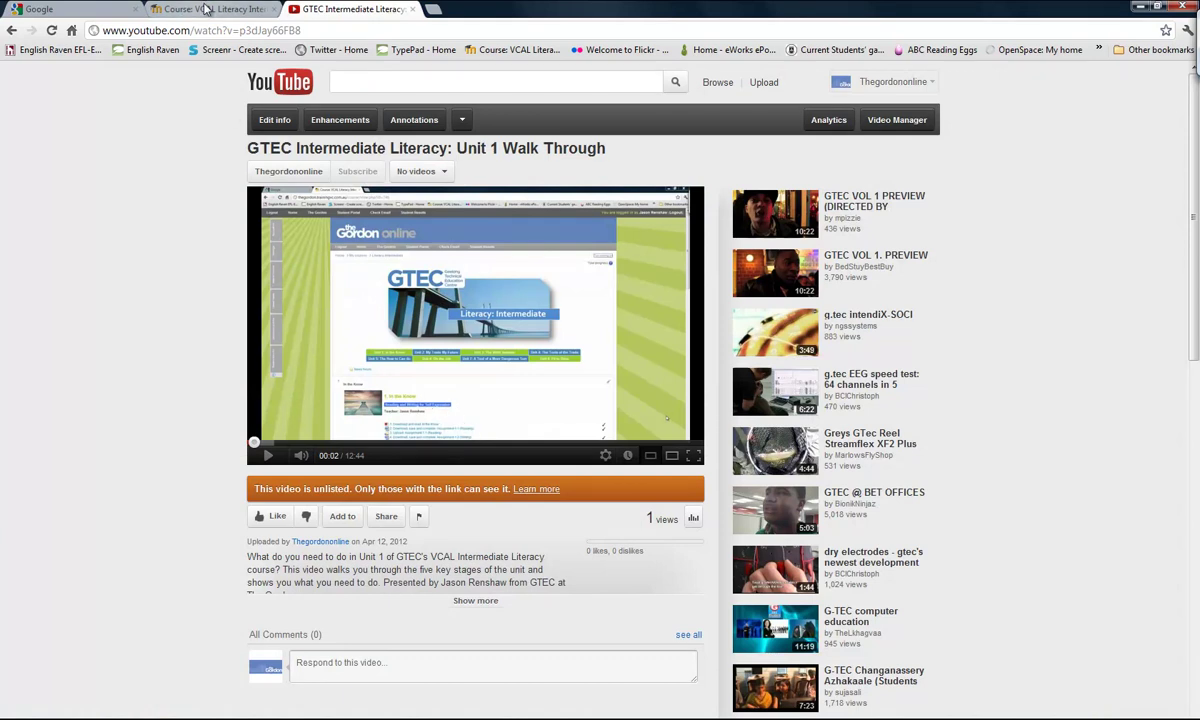
left_click(200, 12)
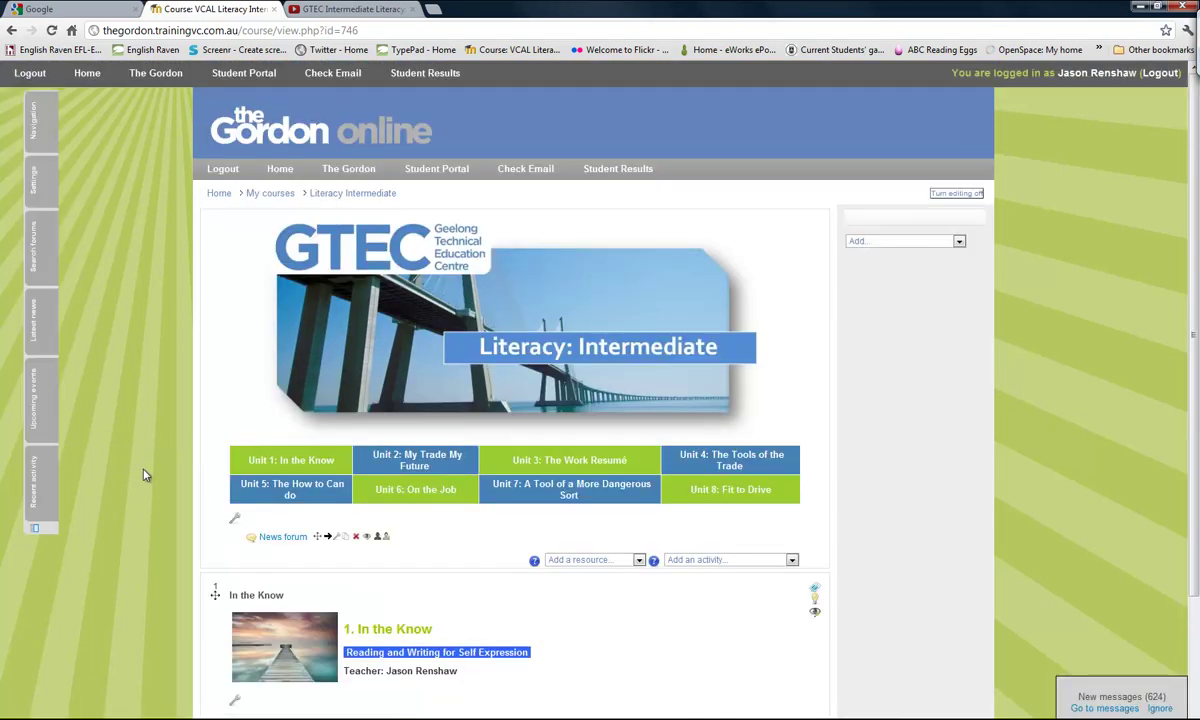
scroll(143, 475, "down", 3)
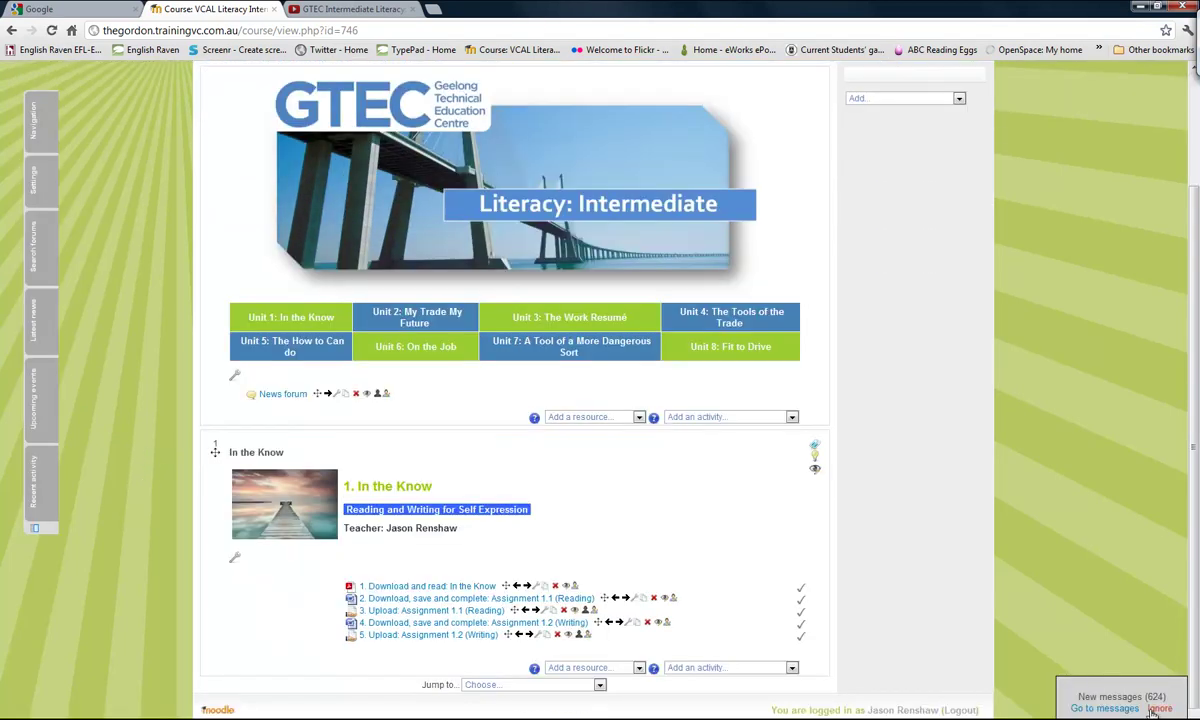
scroll(119, 522, "down", 1)
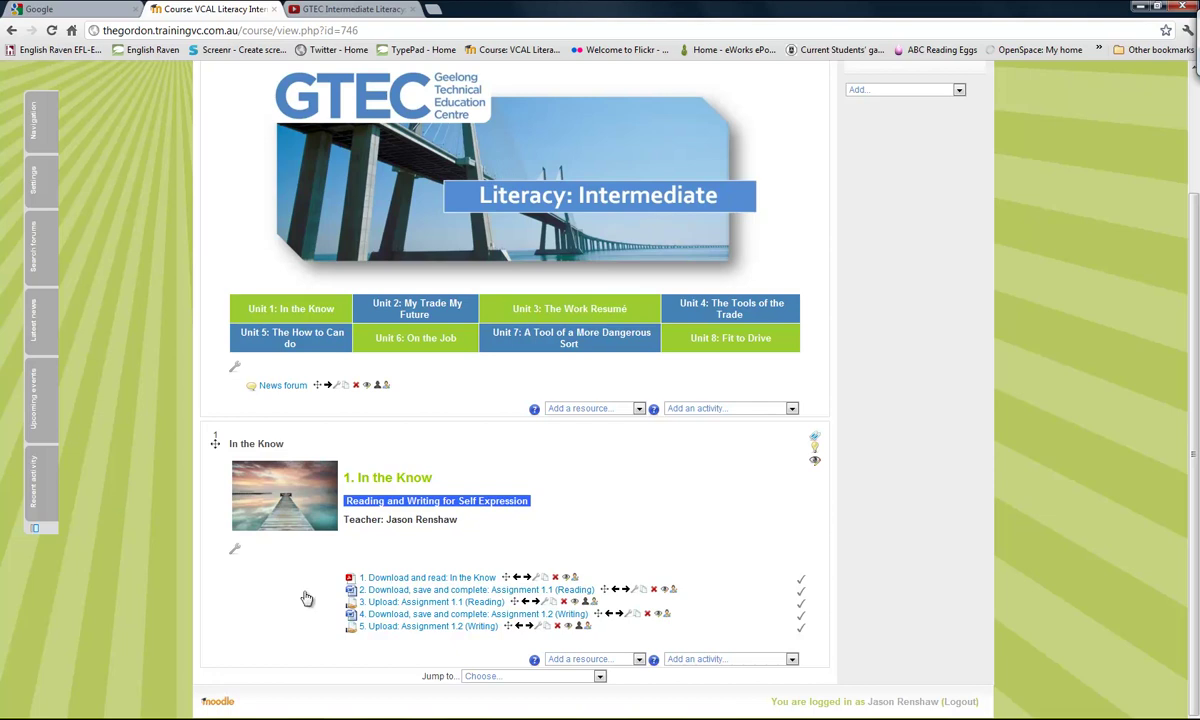
left_click(639, 659)
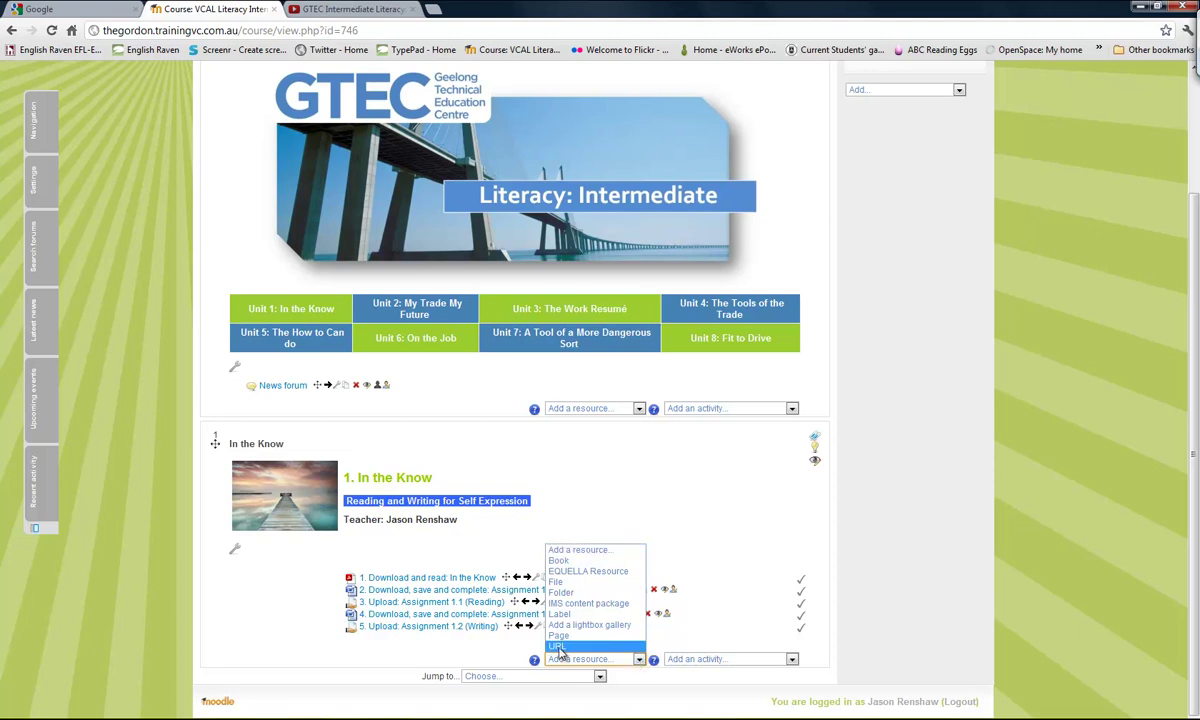
key("ctrl+Tab")
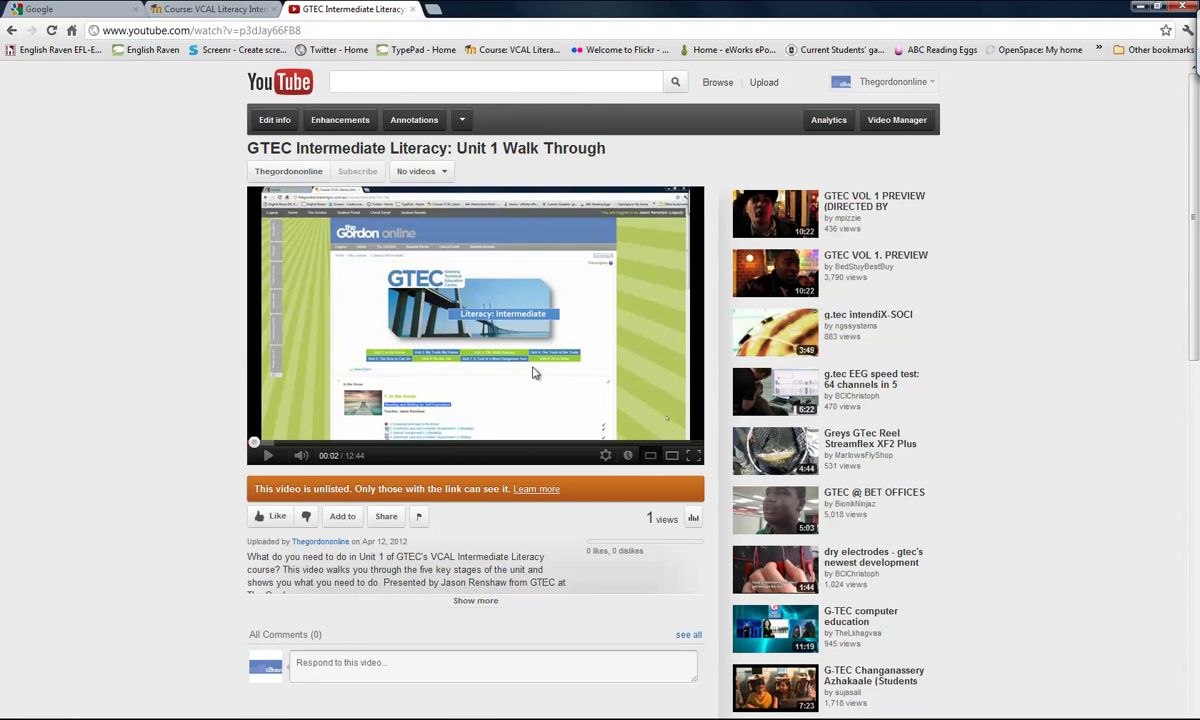
left_click(192, 10)
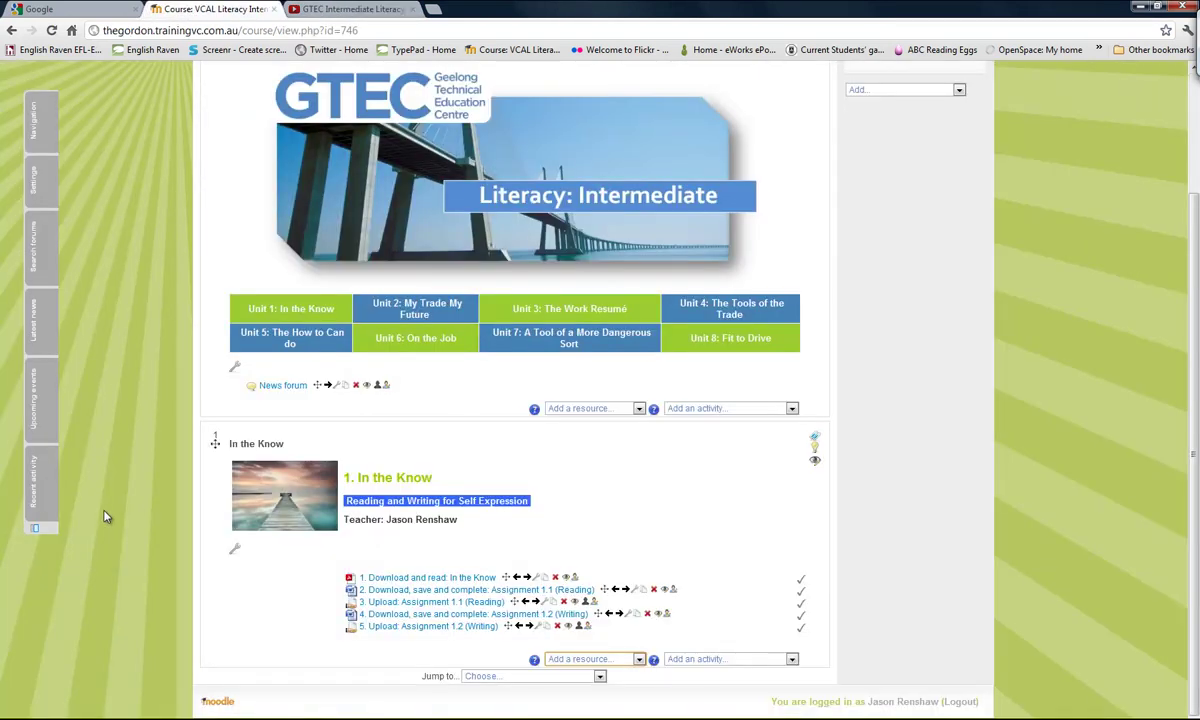
left_click(639, 660)
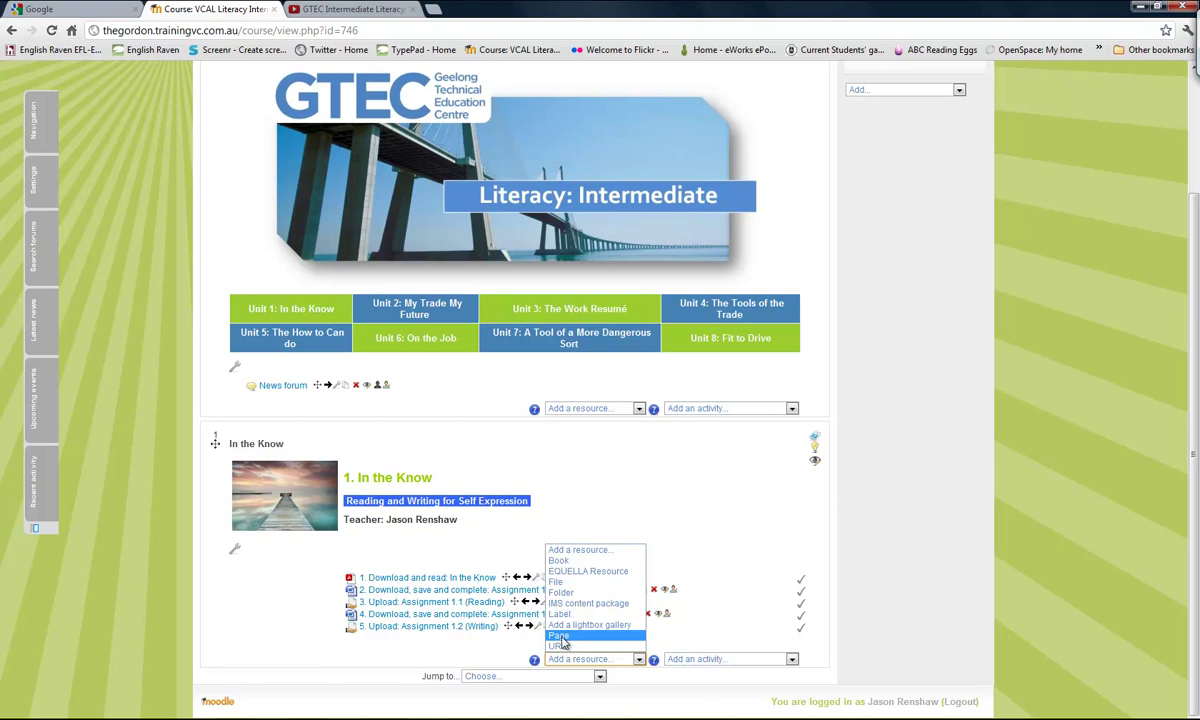
left_click(98, 350)
Show the embed code of the Unit 1 walk-through video on YouTube and return to the Moodle course page
left_click(355, 10)
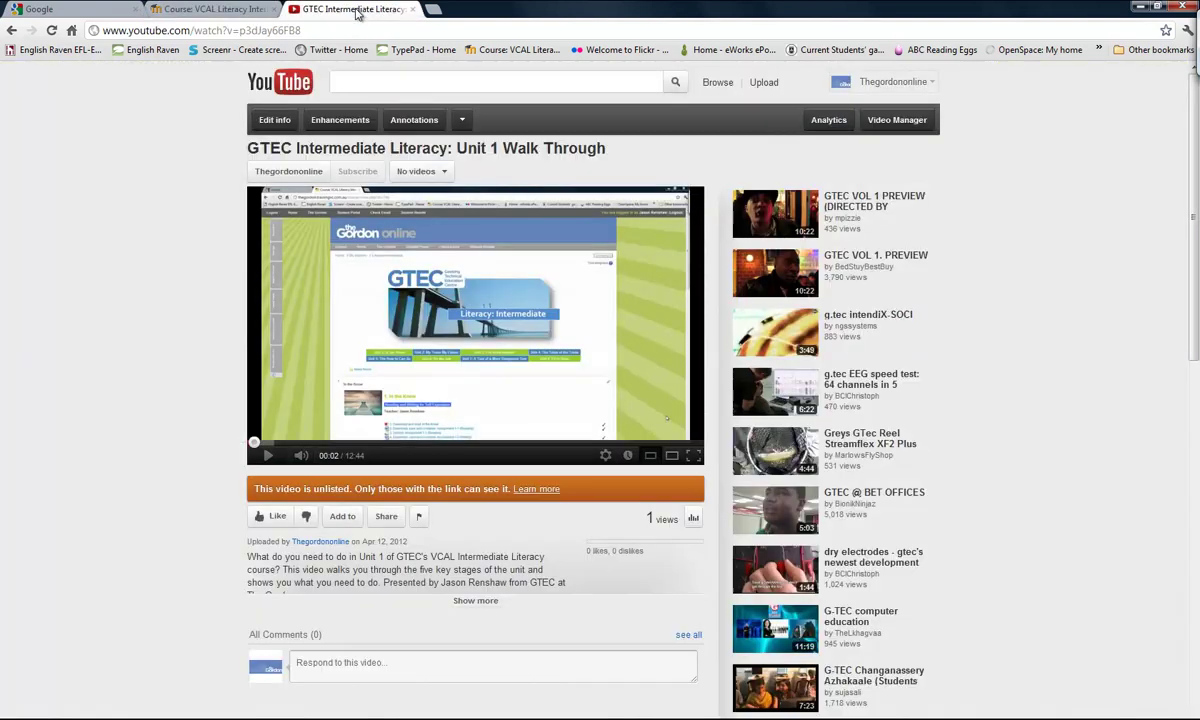
left_click(386, 516)
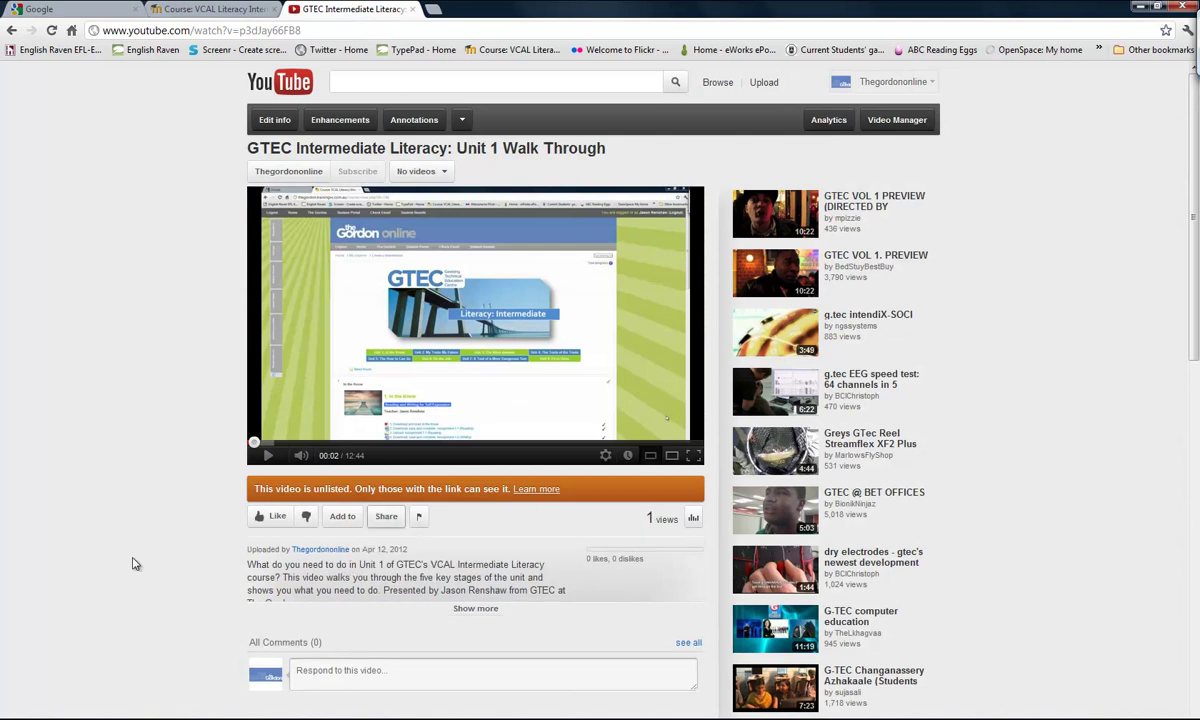
scroll(138, 523, "down", 3)
left_click(497, 422)
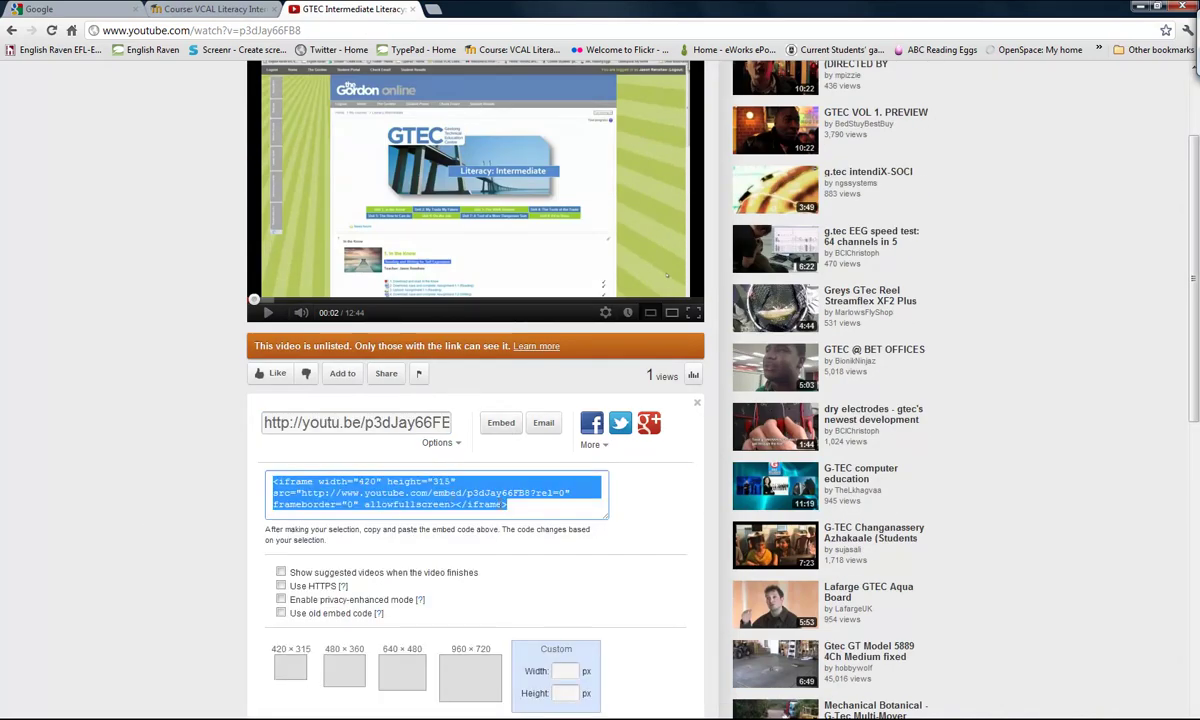
left_click(215, 10)
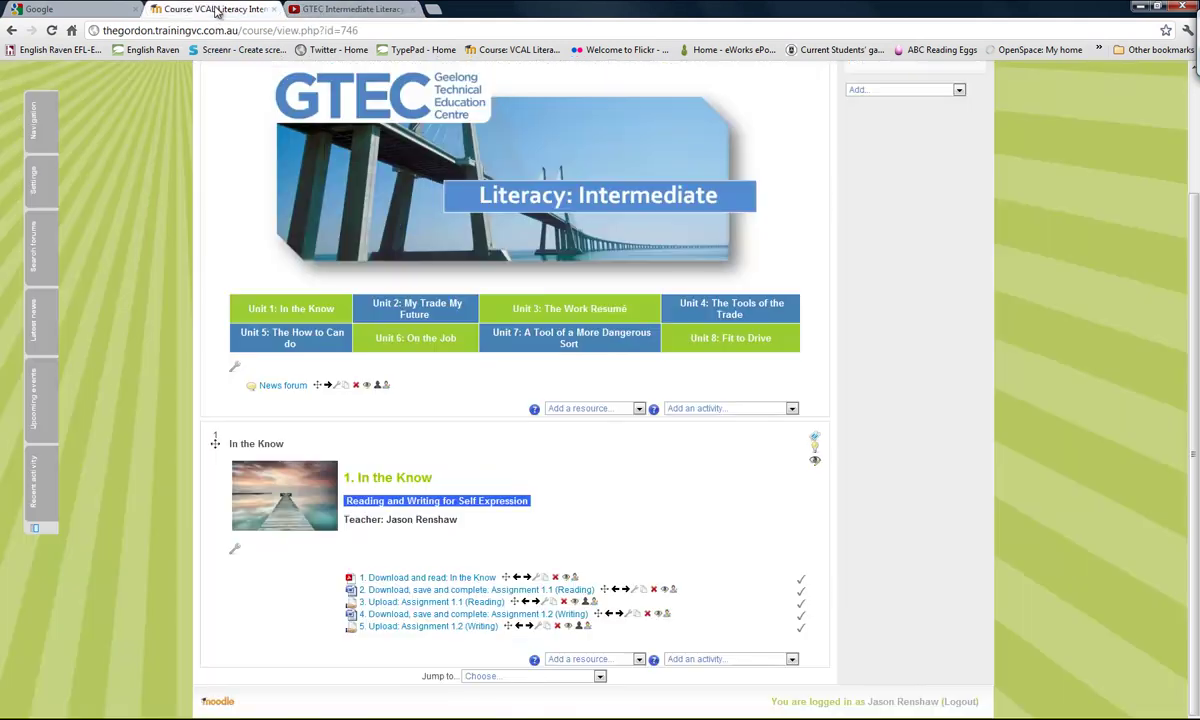
left_click(639, 659)
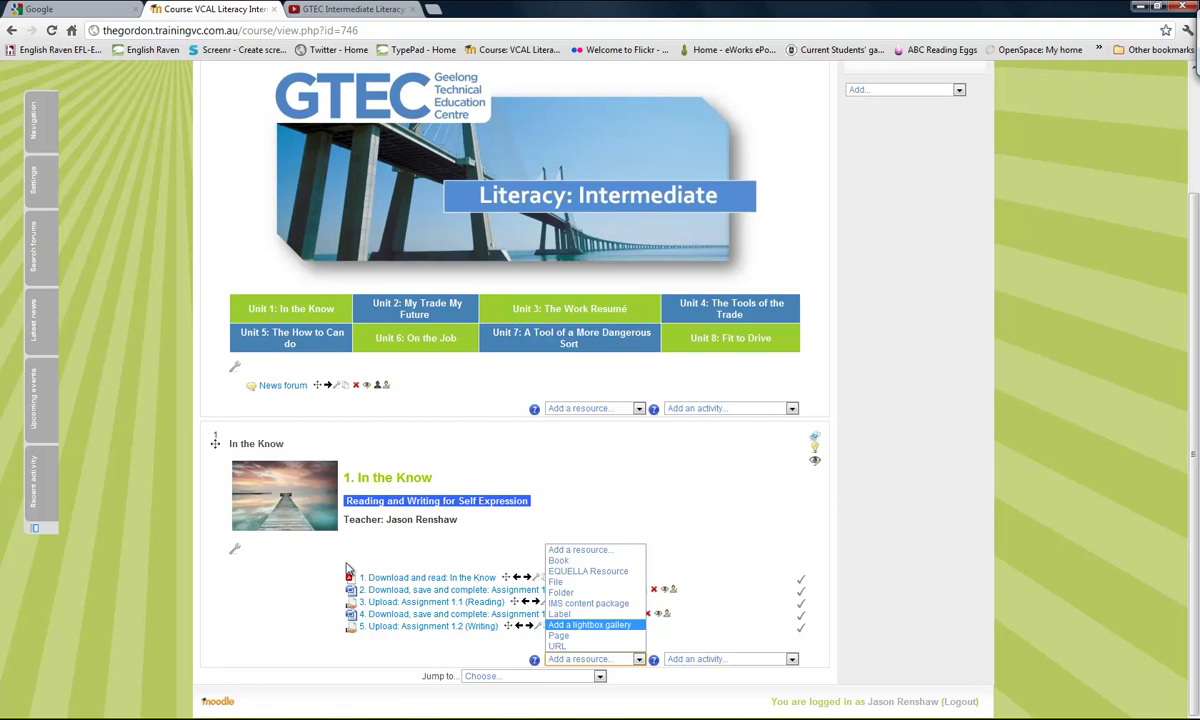
left_click(139, 533)
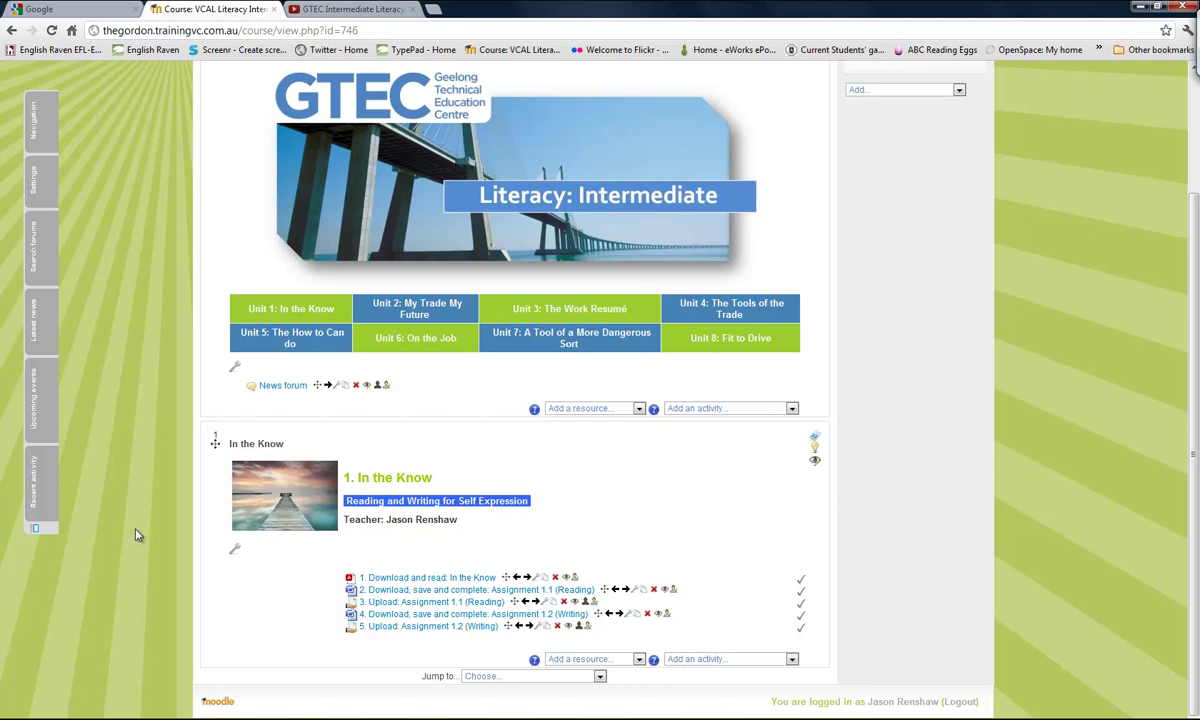
left_click(638, 660)
left_click(638, 660)
Add a Lesson activity to the In the Know section and name it "Unit 1 Walk Through Presentation and Assignment"
left_click(792, 660)
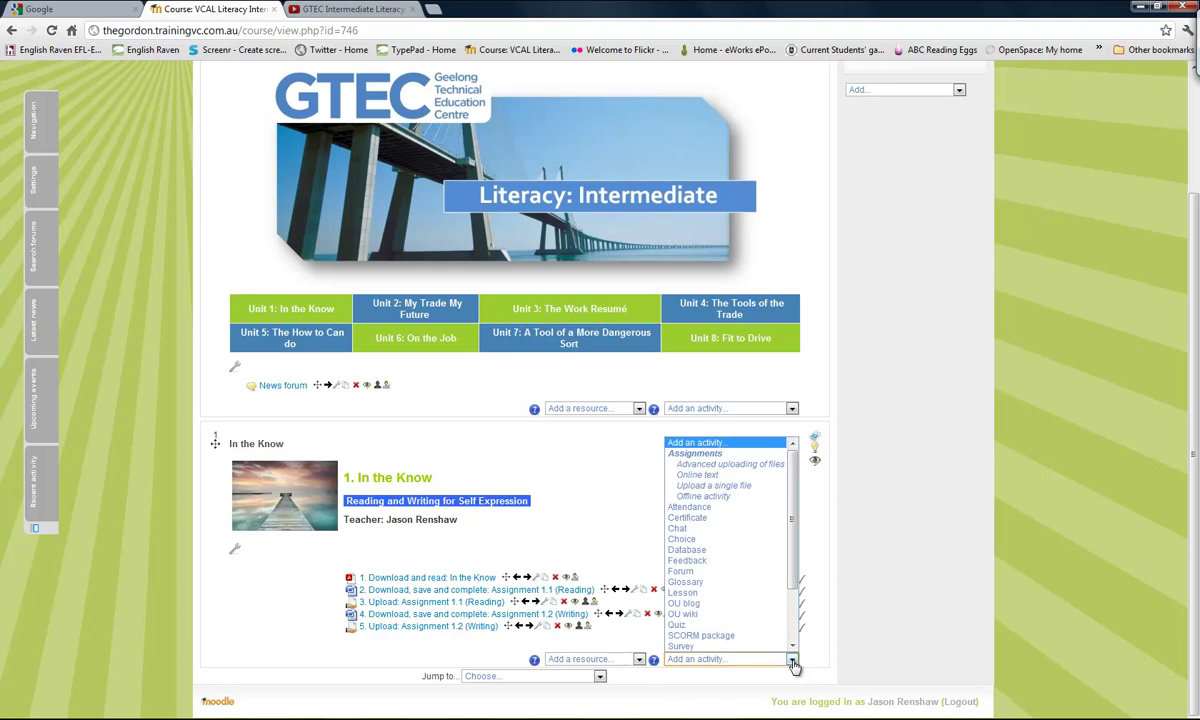
left_click(691, 596)
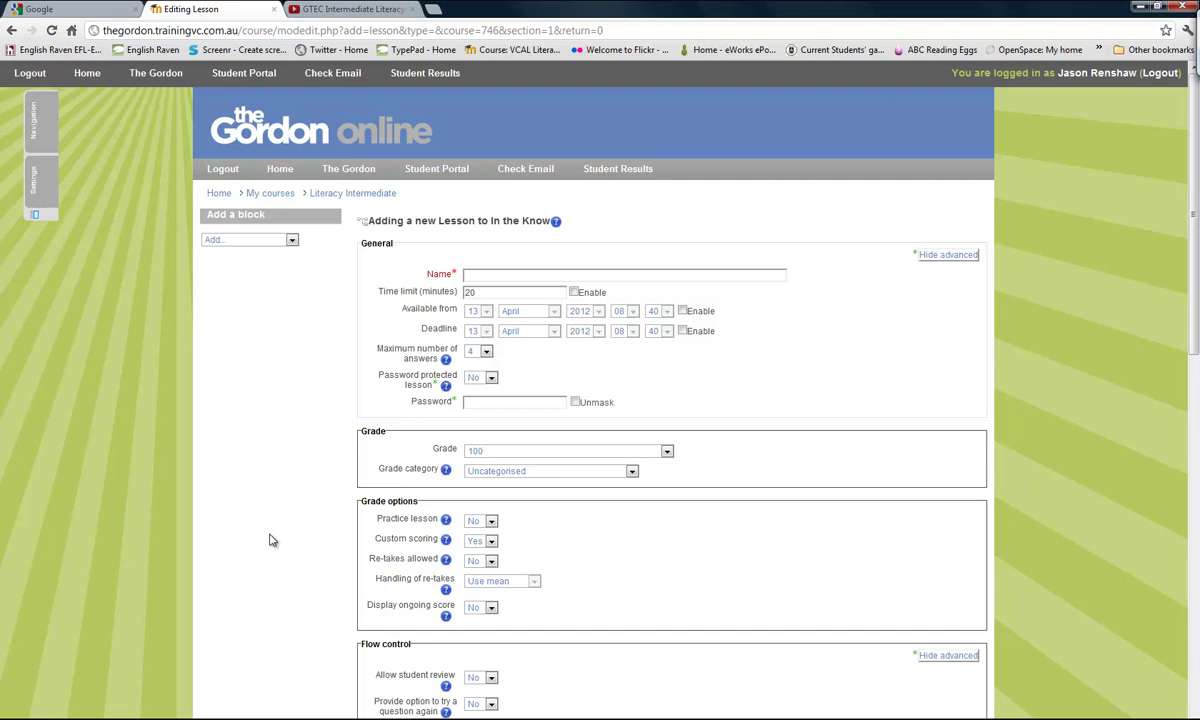
left_click(539, 275)
type("Un")
key("BackSpace")
type("t 1 Walk Through Assignment")
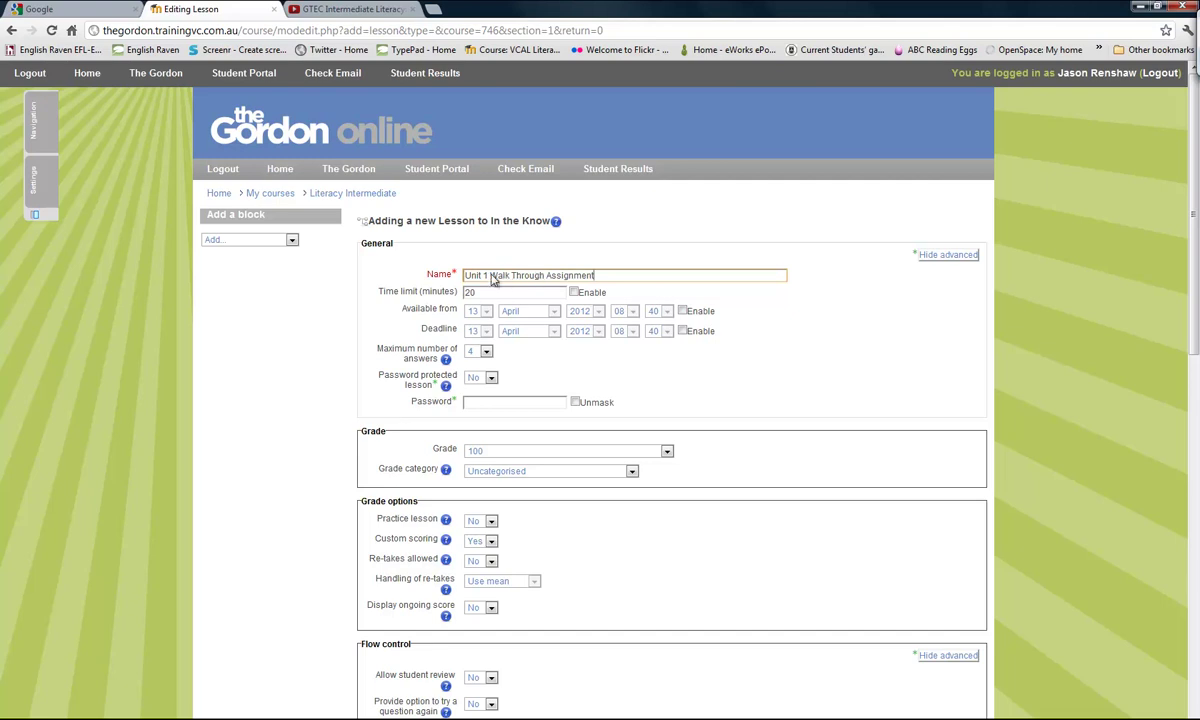
left_click(547, 277)
type("Presentation and")
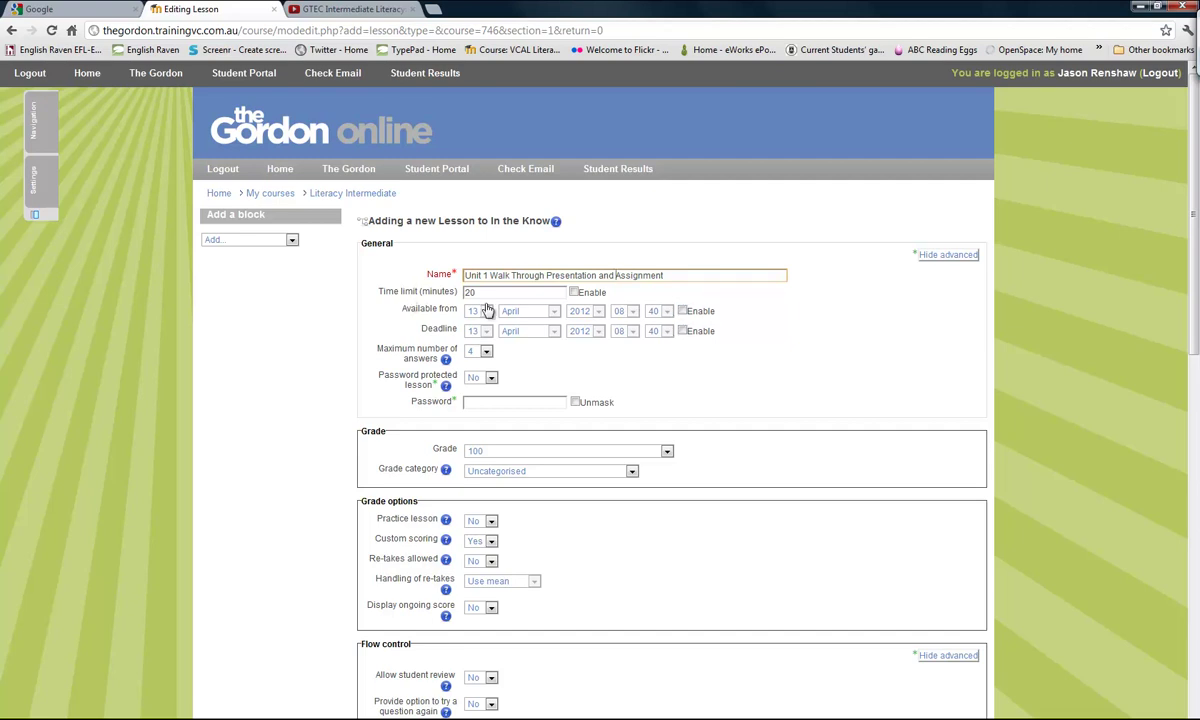
left_click(797, 369)
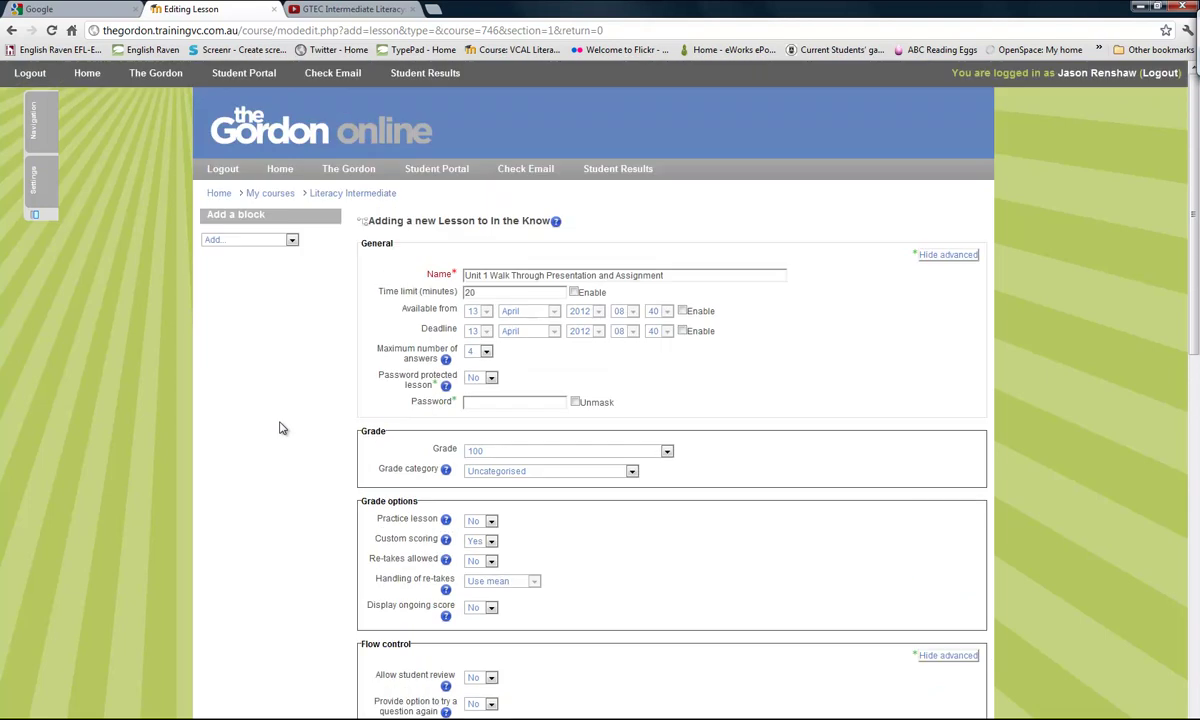
Set the lesson's grade to Scale: 5 Stars and leave the grade category as Uncategorised
left_click(668, 452)
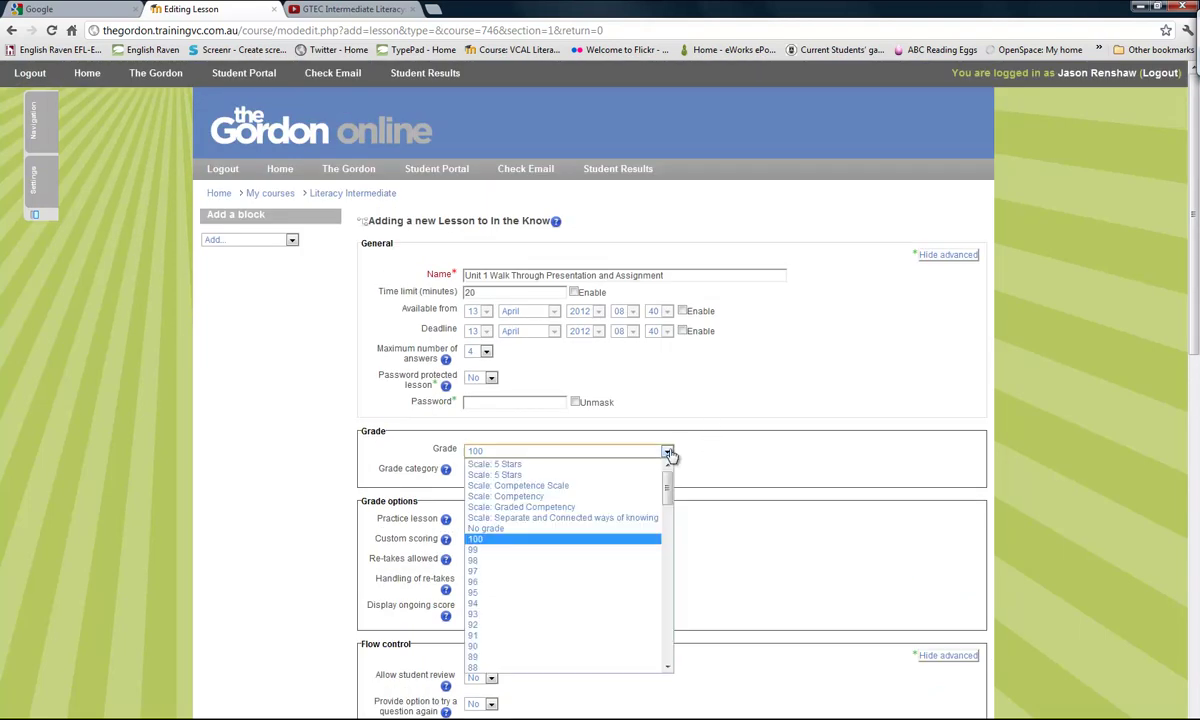
left_click(655, 466)
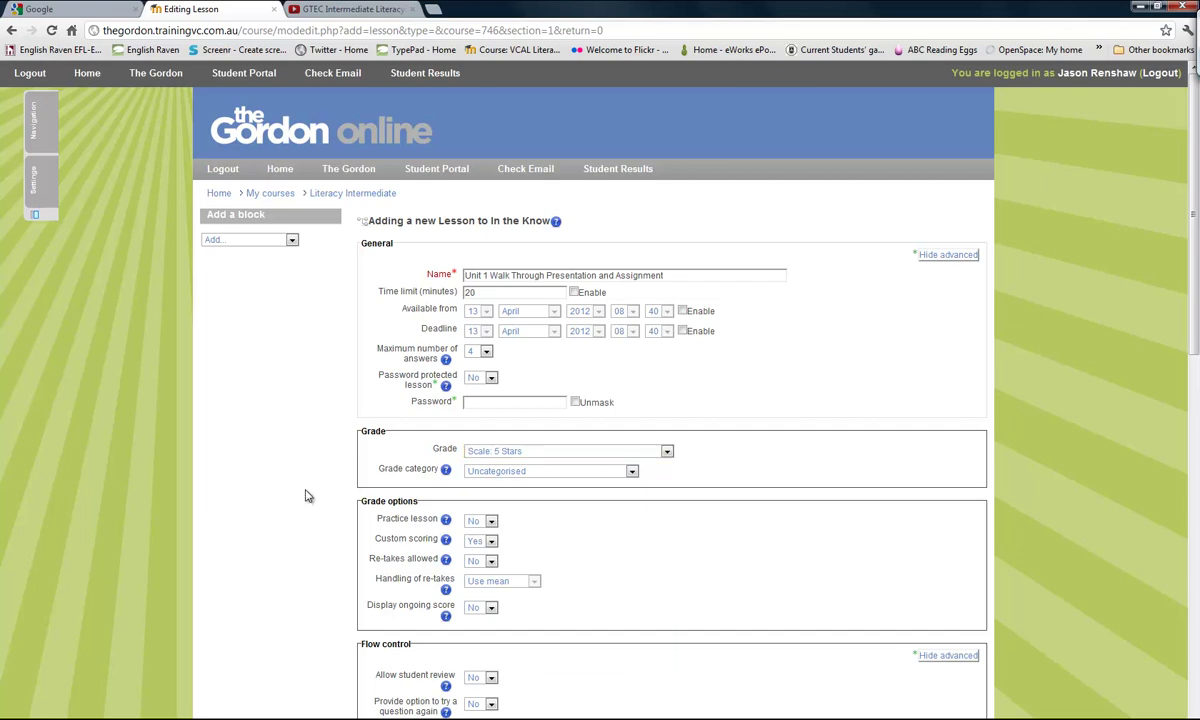
left_click(632, 472)
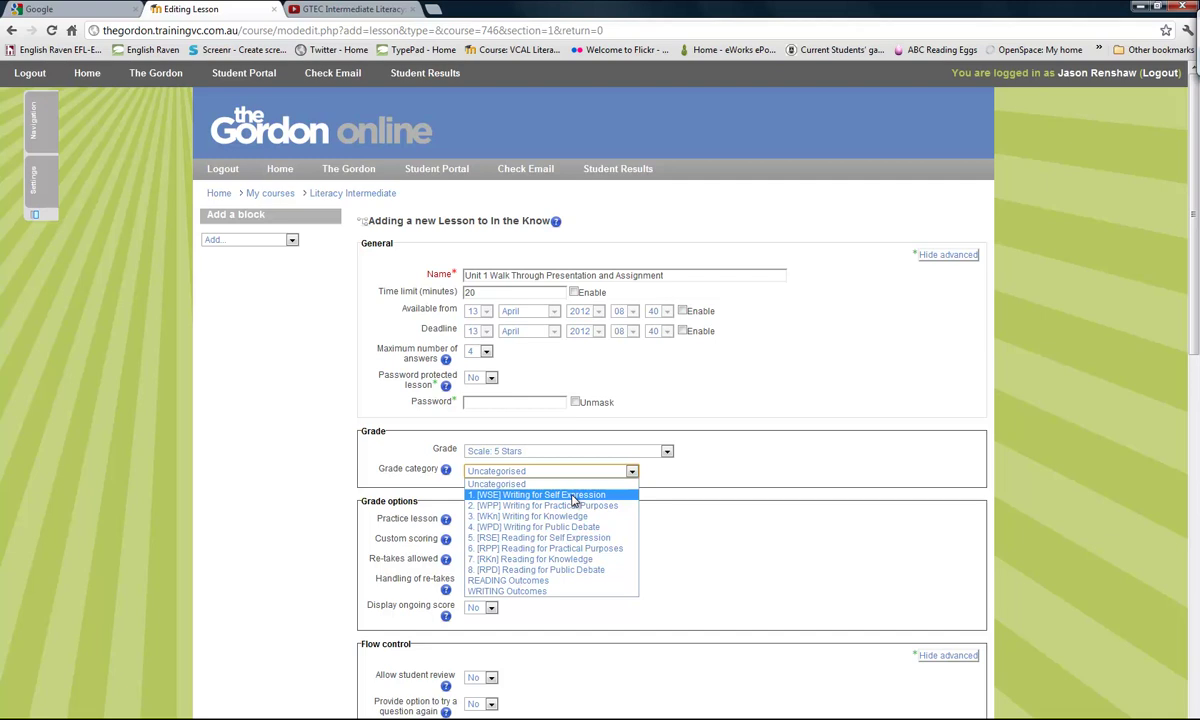
left_click(770, 468)
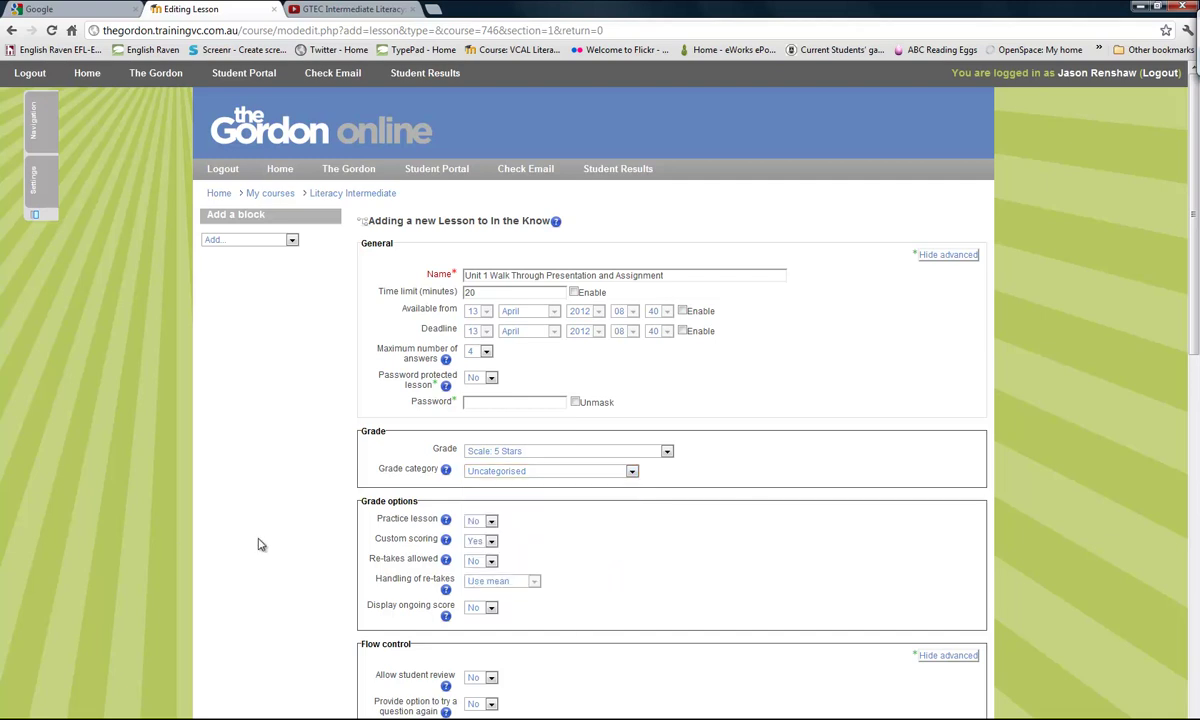
Allow re-takes of the lesson and set the handling of re-takes to Use maximum
scroll(262, 541, "down", 3)
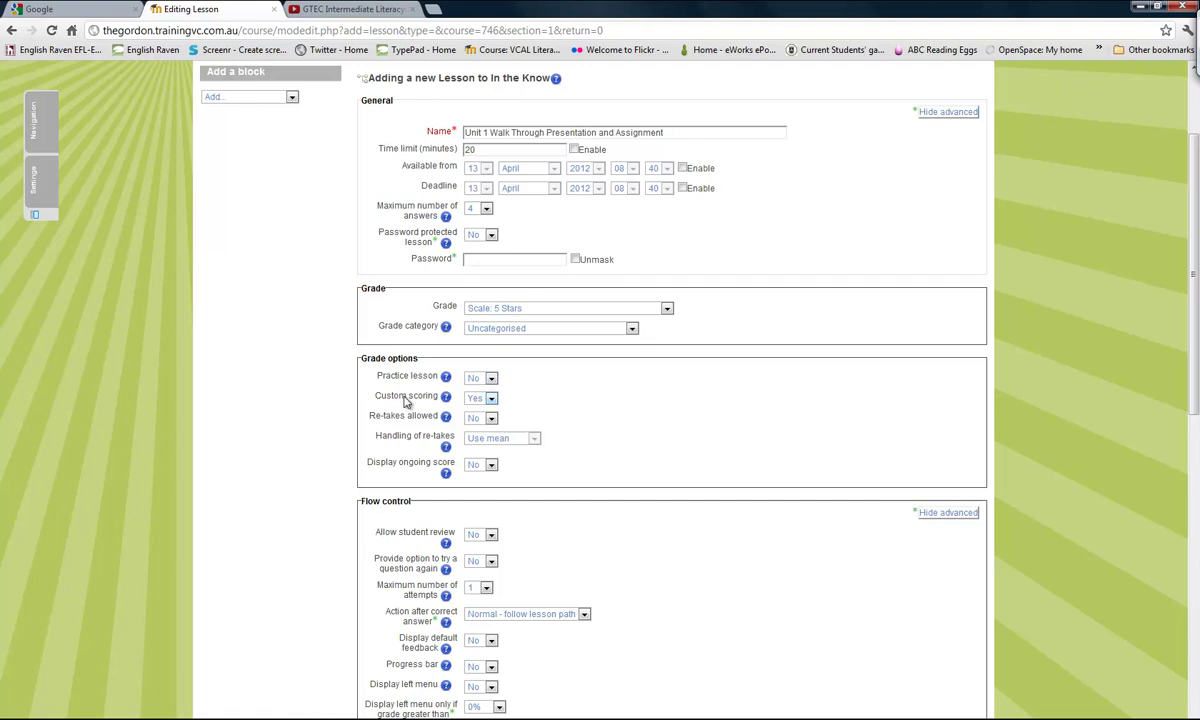
left_click(491, 419)
left_click(484, 442)
left_click(535, 440)
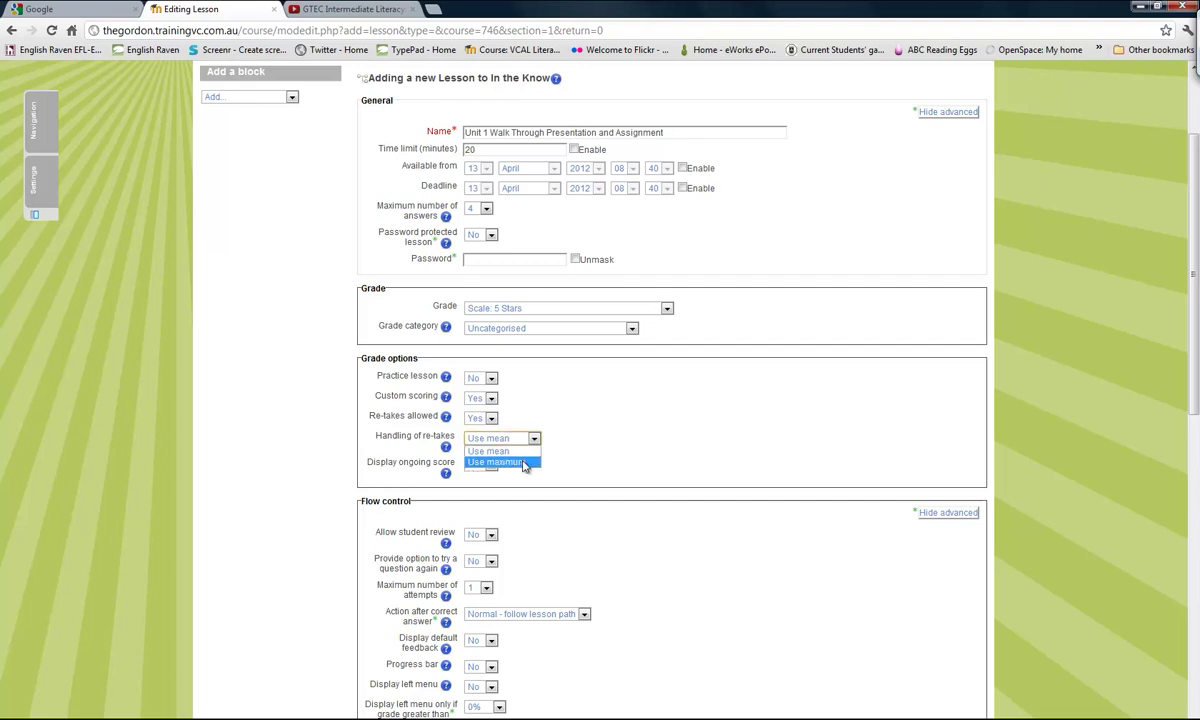
left_click(500, 462)
left_click(296, 490)
Set Allow student review to Yes in the lesson's flow control settings
scroll(296, 490, "down", 1)
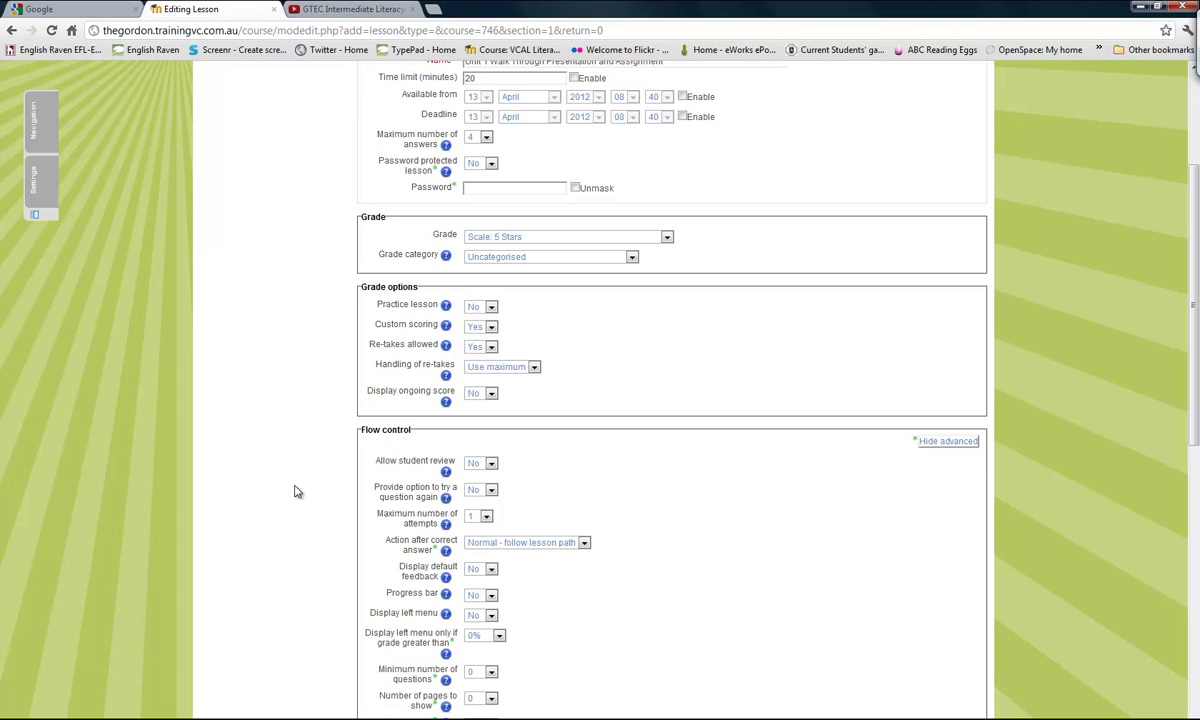
scroll(296, 490, "down", 1)
scroll(296, 490, "down", 1)
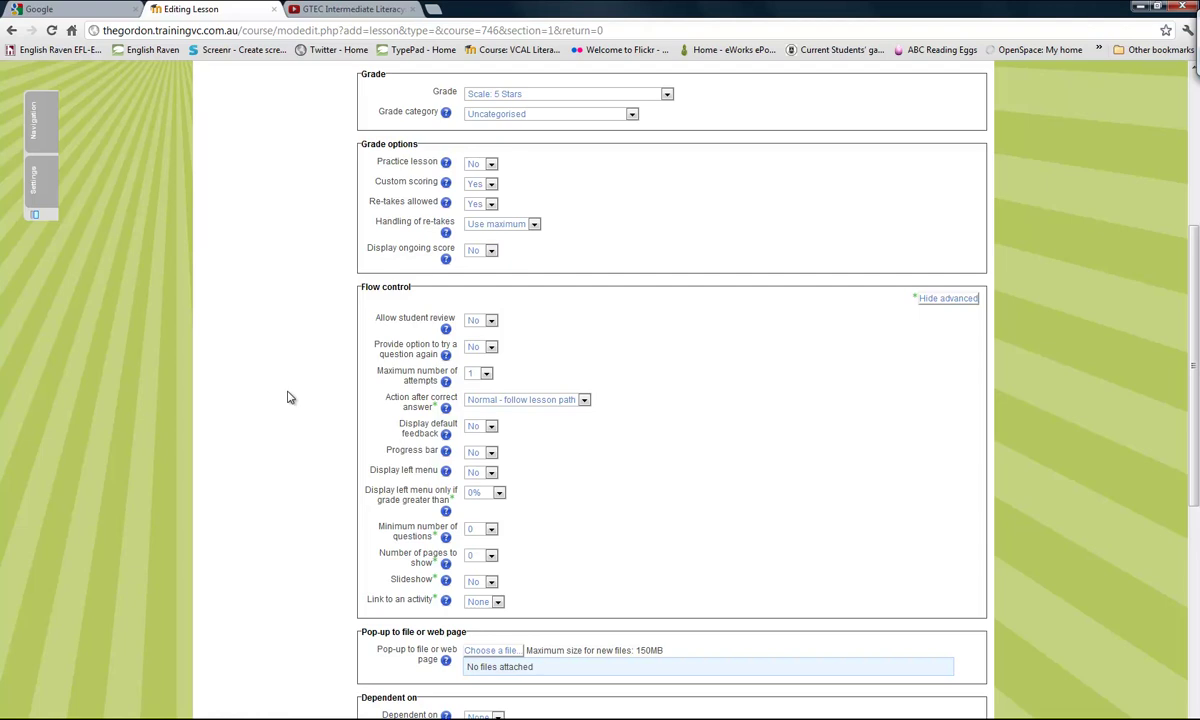
scroll(287, 398, "down", 1)
left_click(488, 249)
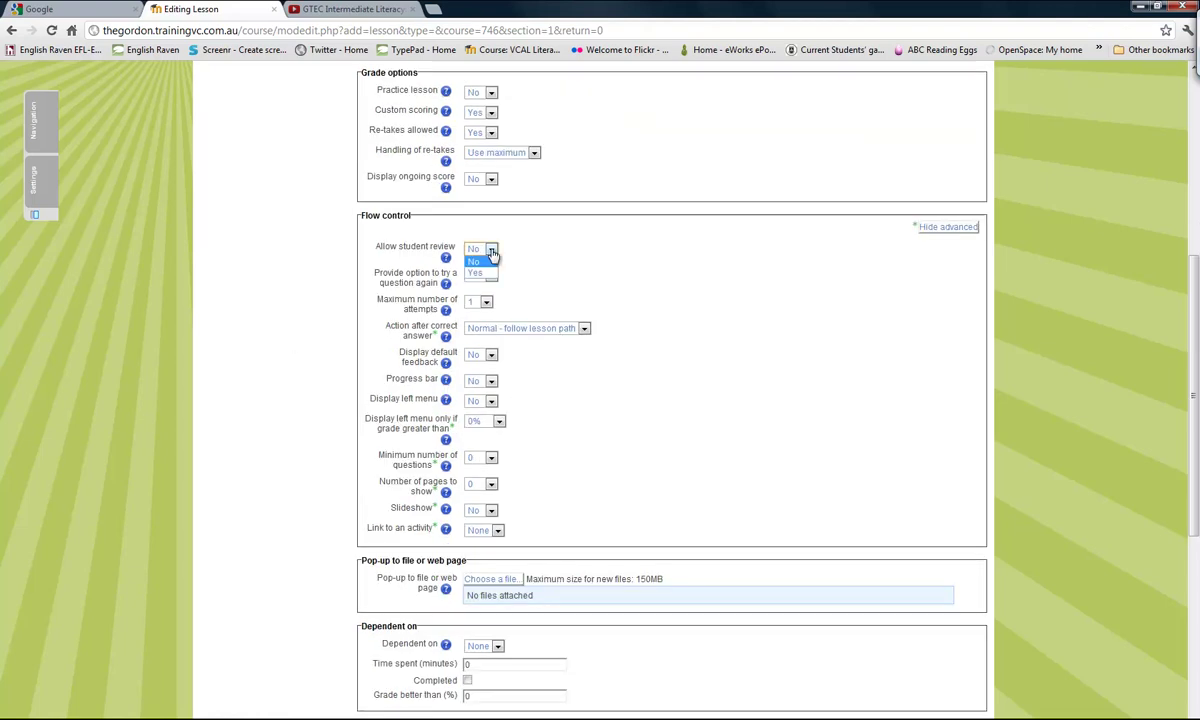
left_click(487, 275)
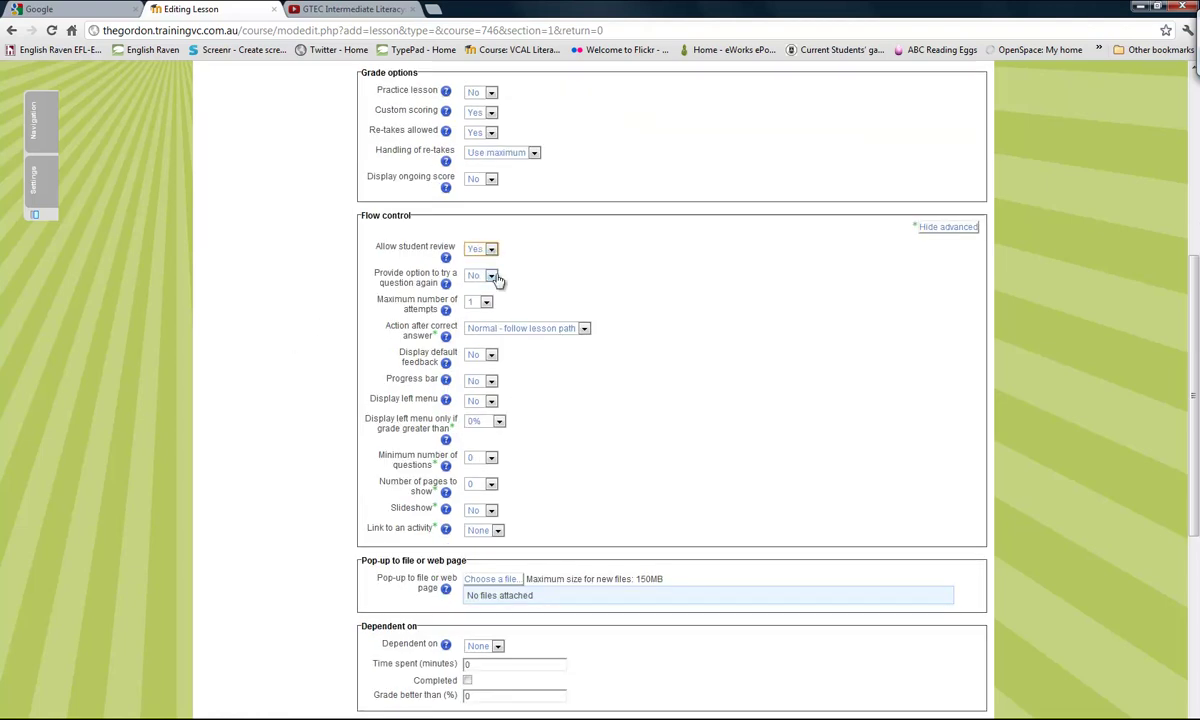
left_click(494, 281)
left_click(495, 279)
Set Slideshow to Yes for the lesson and look over the remaining settings down to Activity completion
scroll(285, 450, "down", 1)
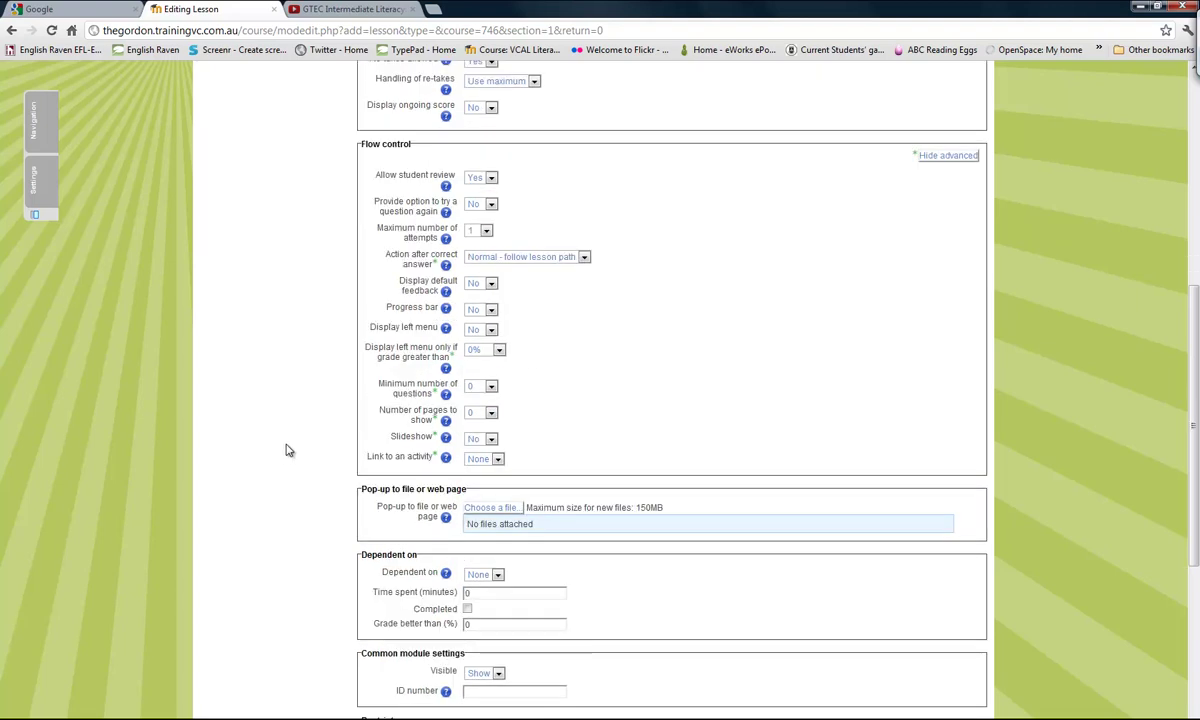
left_click(490, 438)
left_click(478, 458)
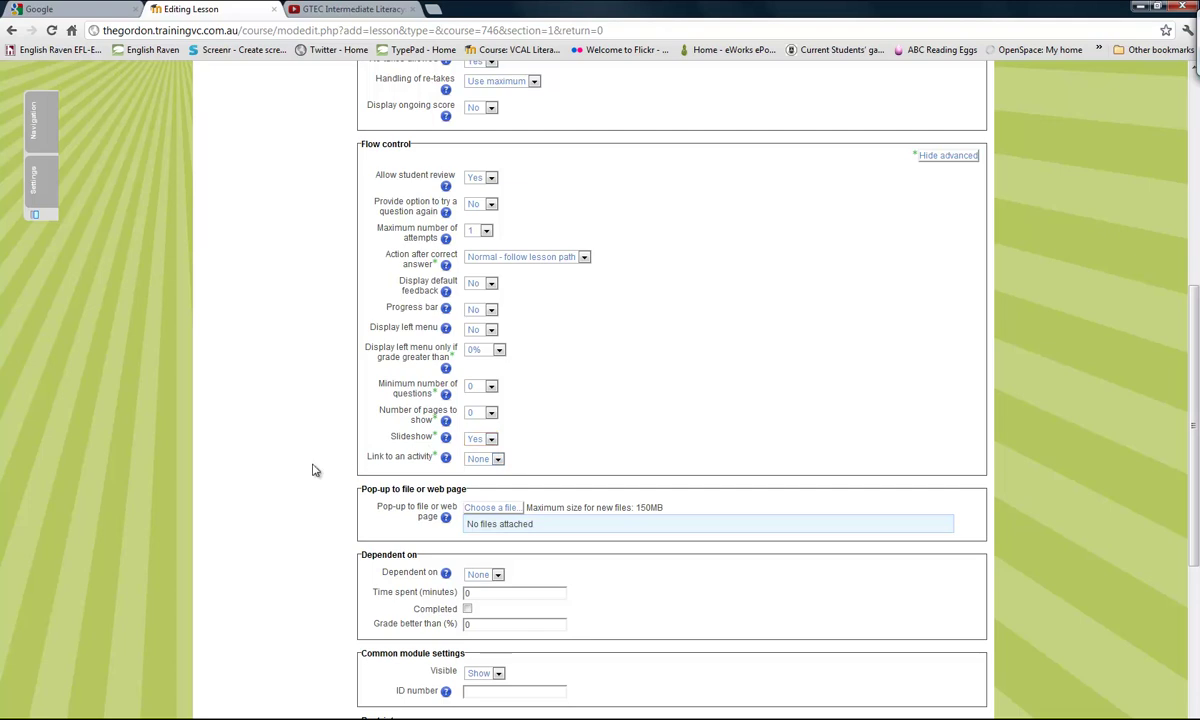
scroll(312, 470, "down", 4)
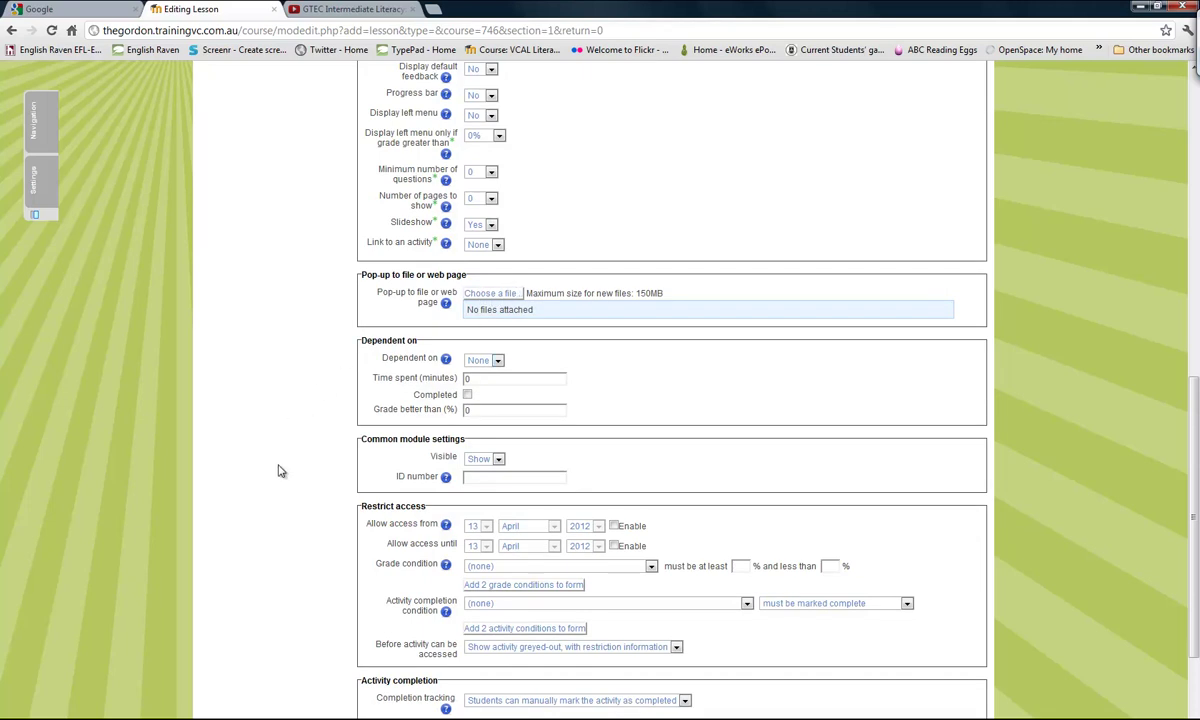
scroll(279, 470, "down", 3)
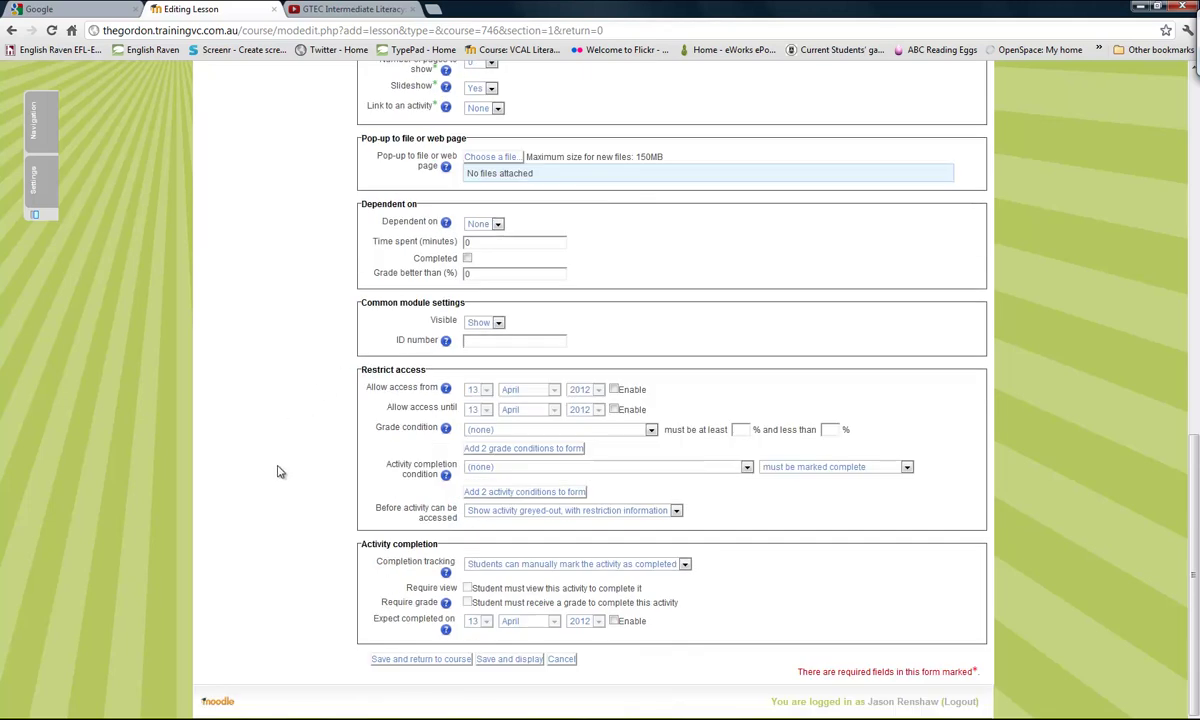
Show the lesson as complete when conditions are met, requiring both a view and a grade, and save it back to the course
left_click(685, 565)
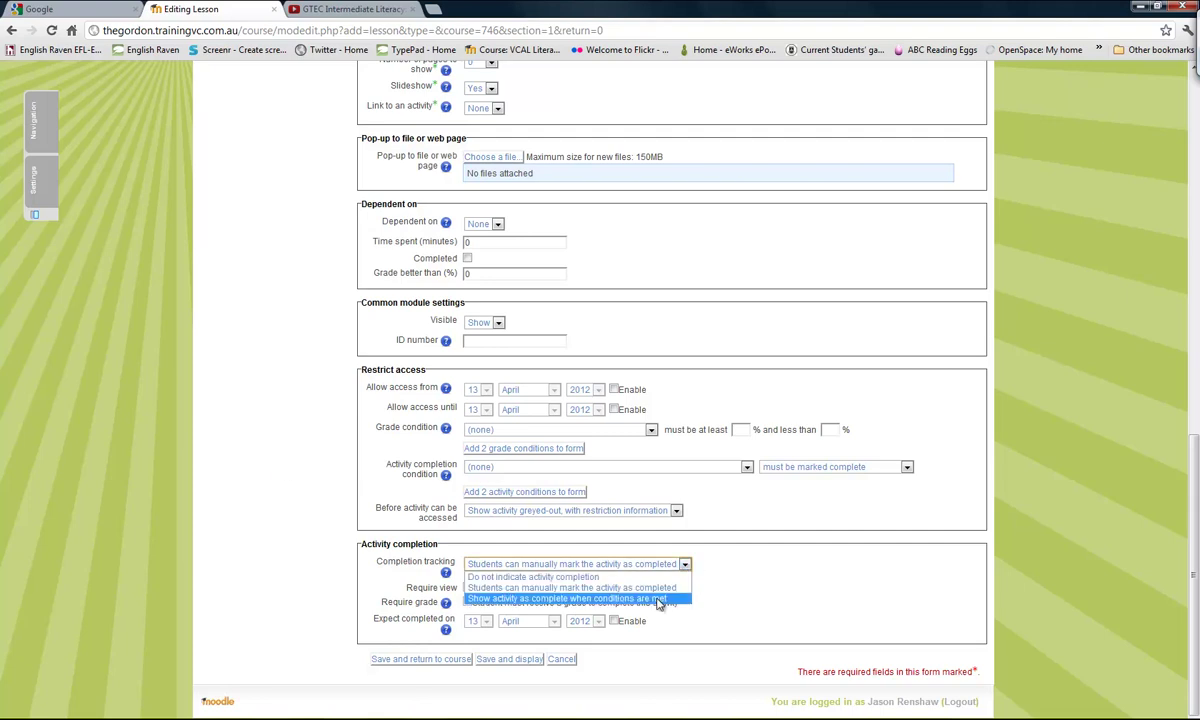
left_click(659, 600)
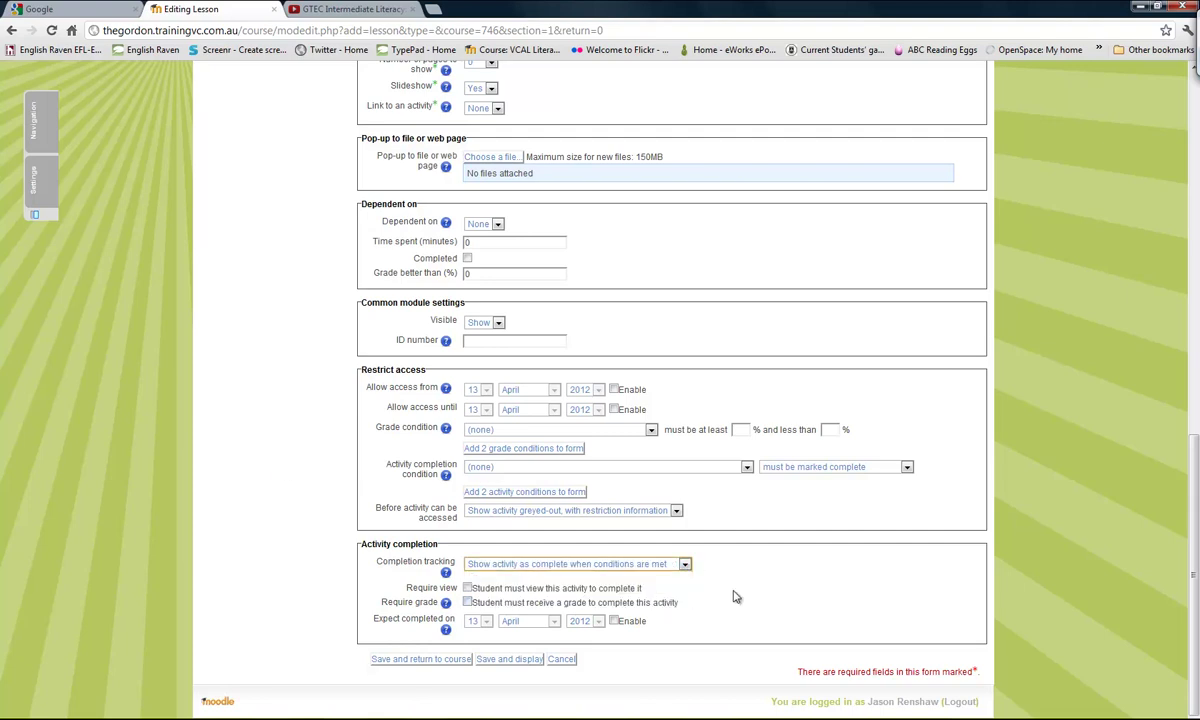
left_click(467, 588)
left_click(467, 602)
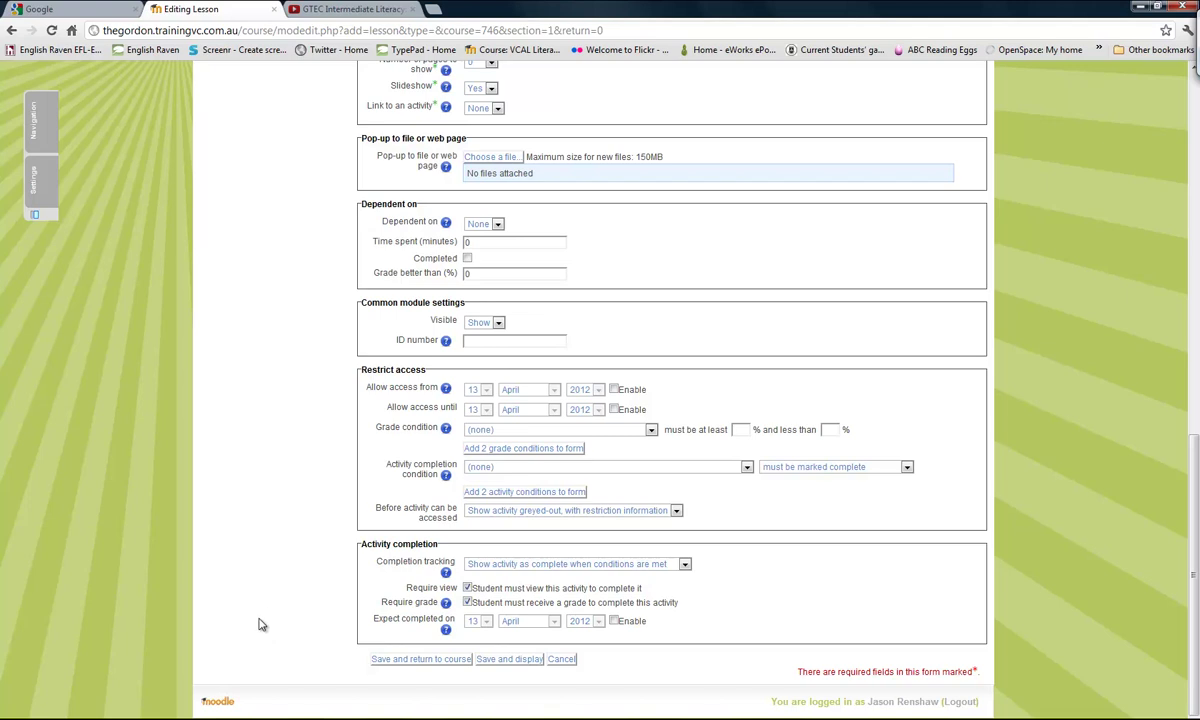
left_click(418, 659)
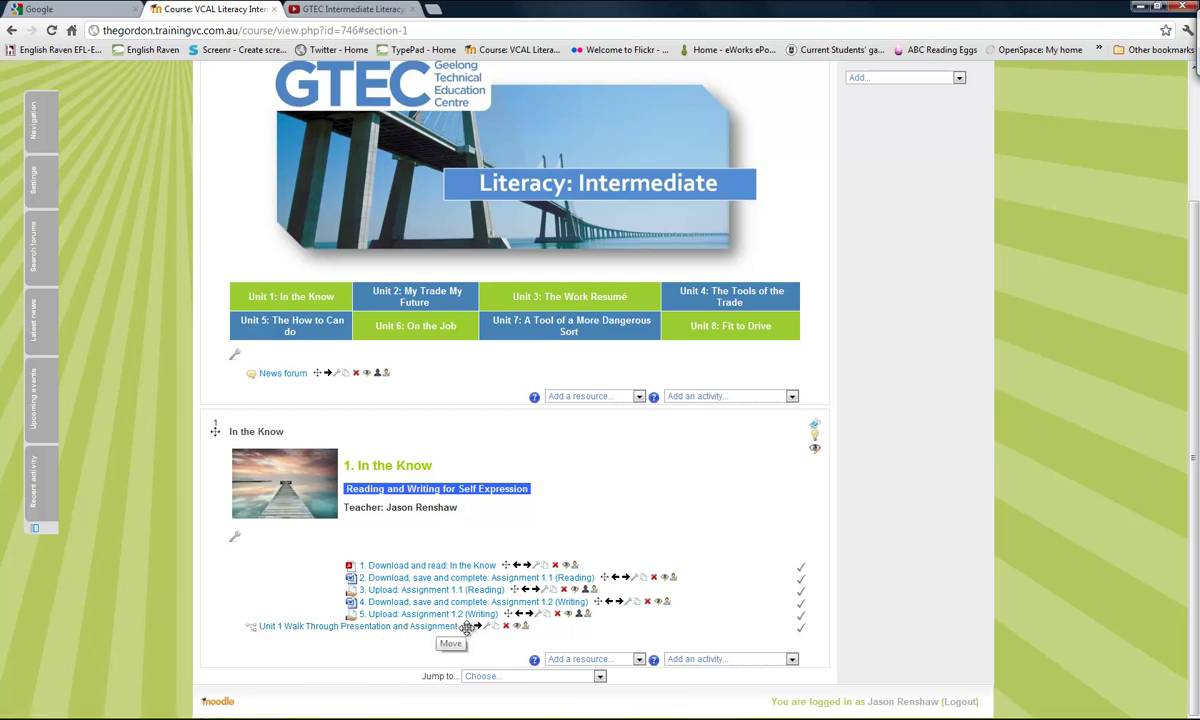
Reorder the In the Know section so the Unit 1 Walk Through Presentation and Assignment lesson comes before all the numbered items
left_click_drag(465, 626, 464, 560)
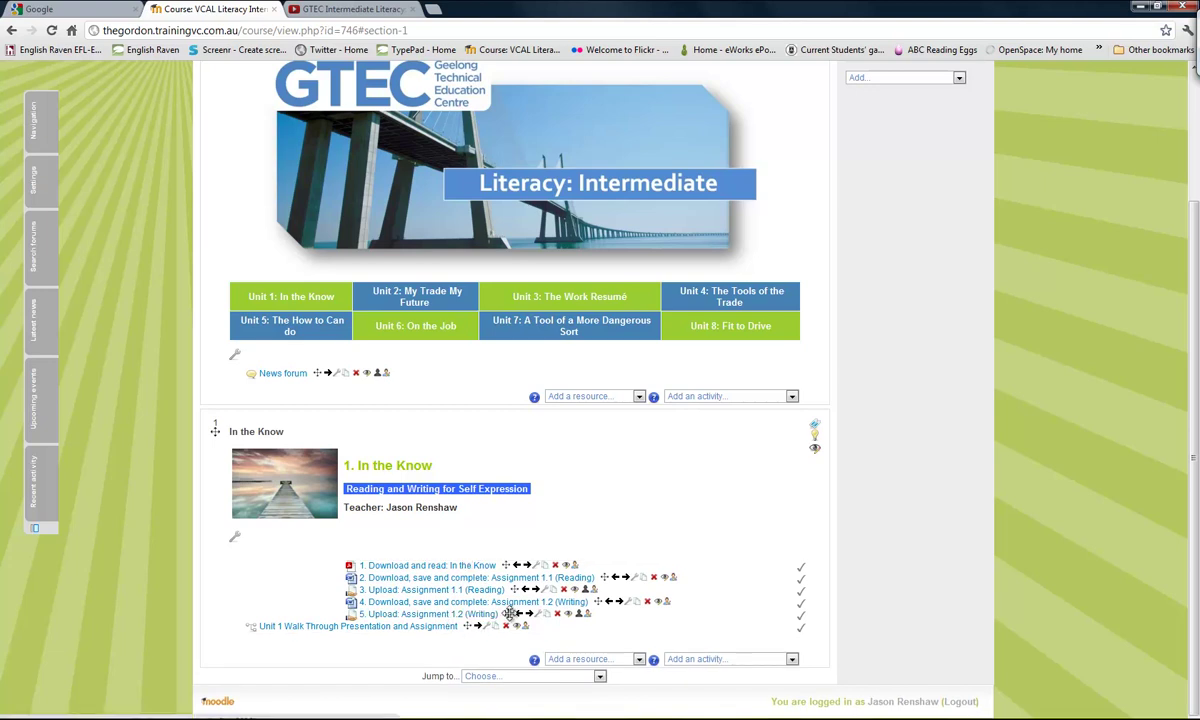
left_click_drag(510, 614, 514, 642)
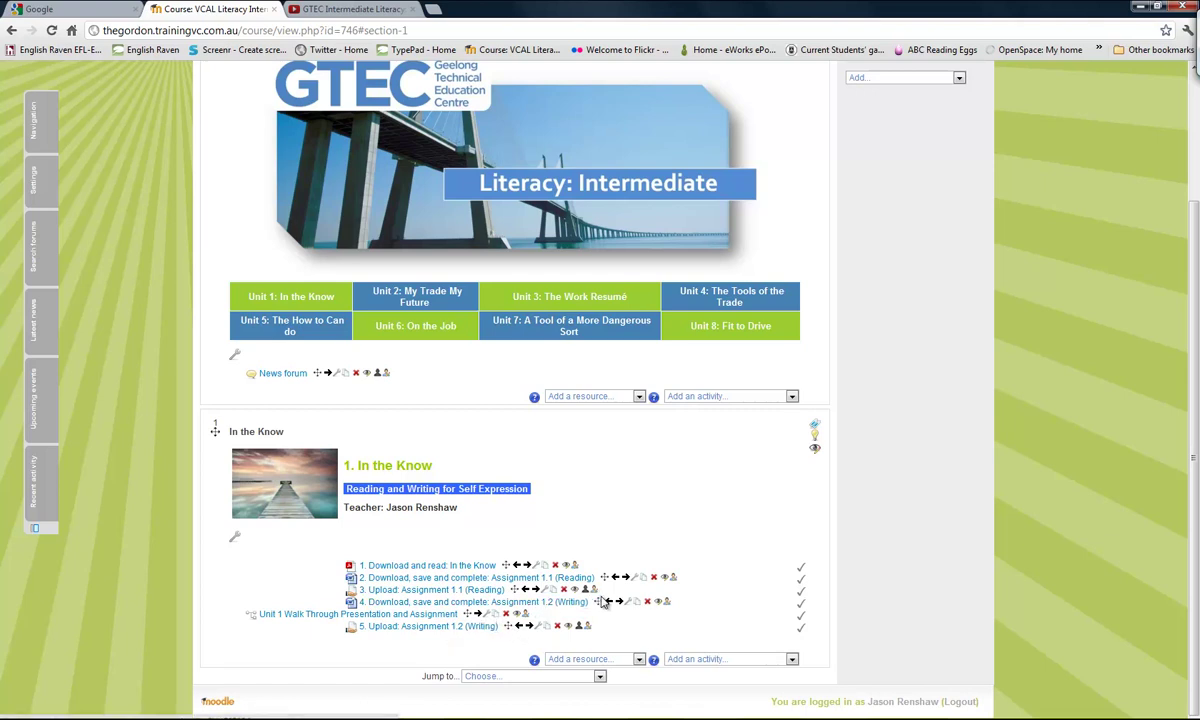
left_click_drag(597, 602, 600, 626)
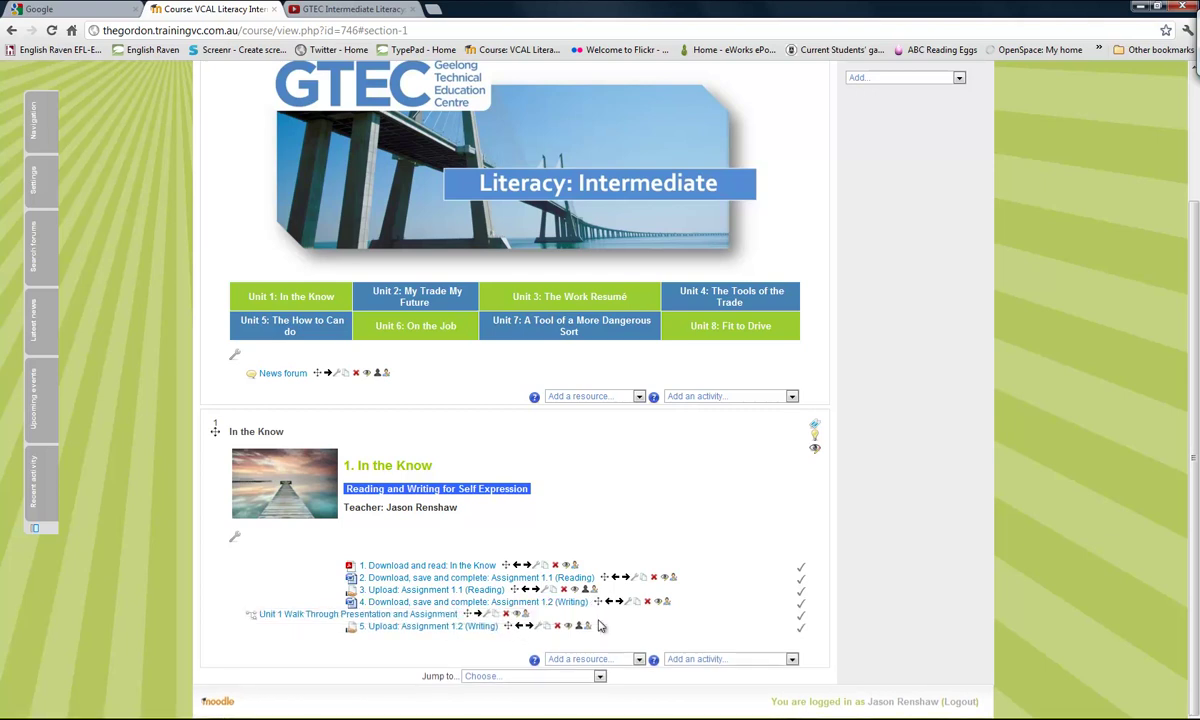
left_click_drag(604, 577, 571, 596)
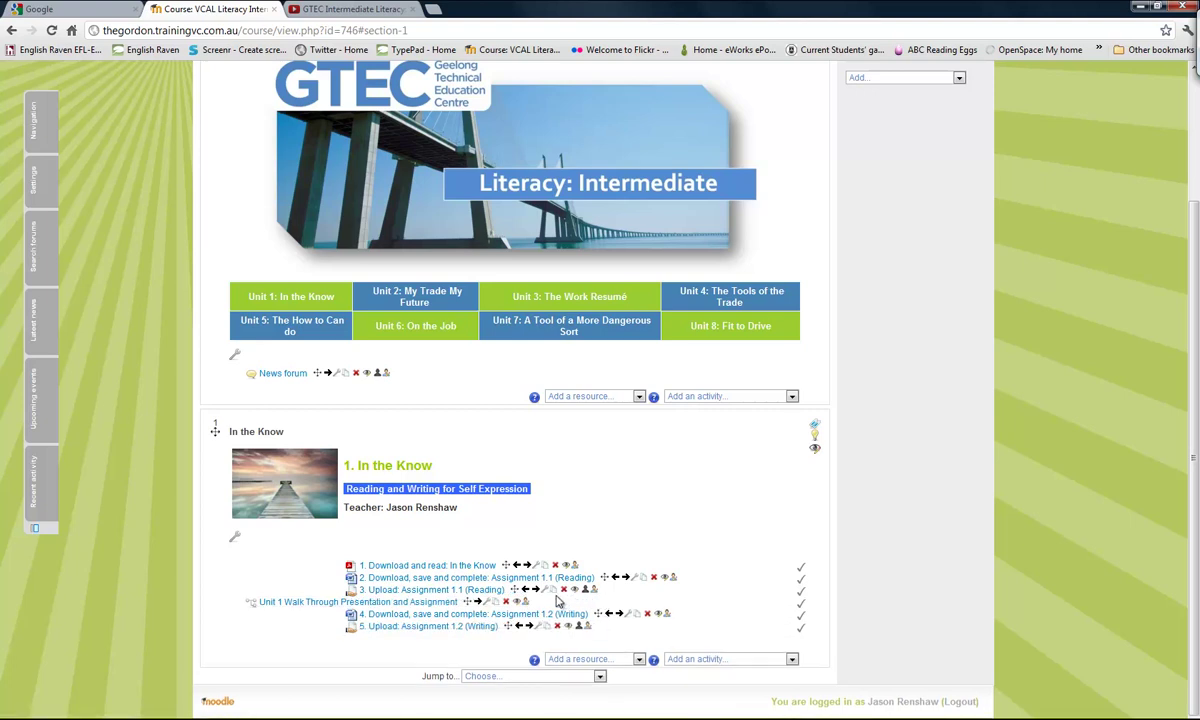
left_click_drag(520, 601, 519, 620)
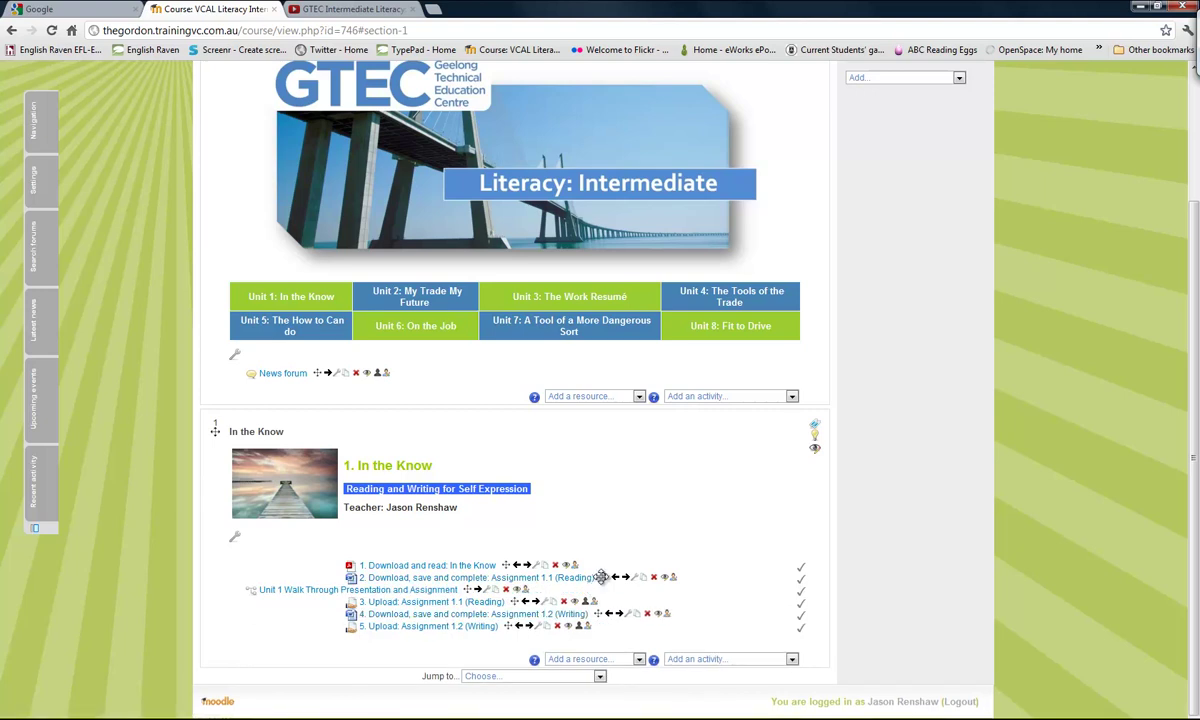
left_click_drag(604, 577, 598, 598)
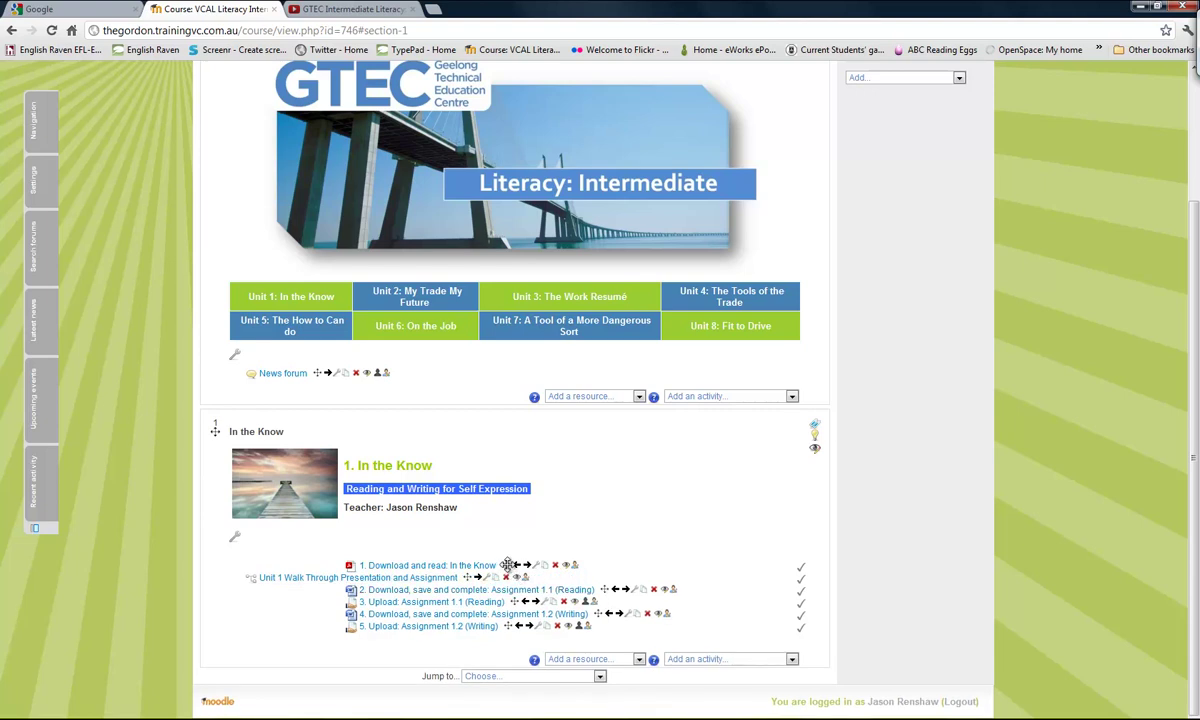
left_click_drag(508, 566, 510, 594)
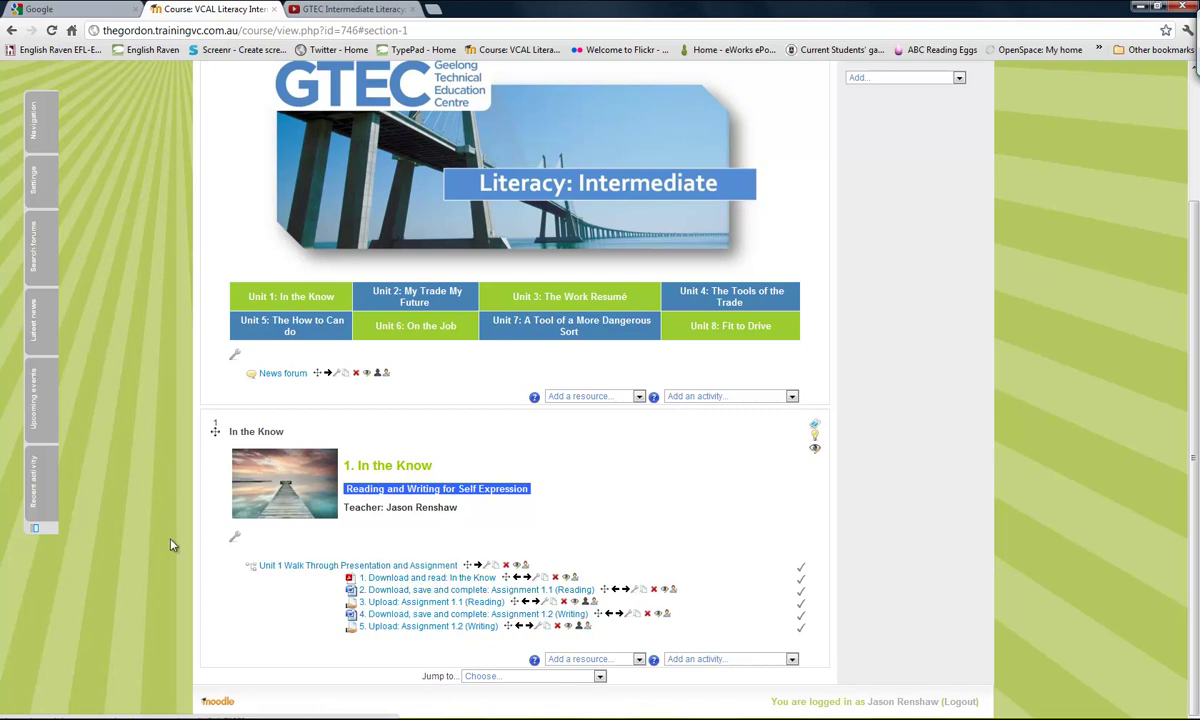
Indent the Unit 1 Walk Through Presentation and Assignment lesson to line up with the numbered items below it
left_click(477, 565)
left_click(503, 565)
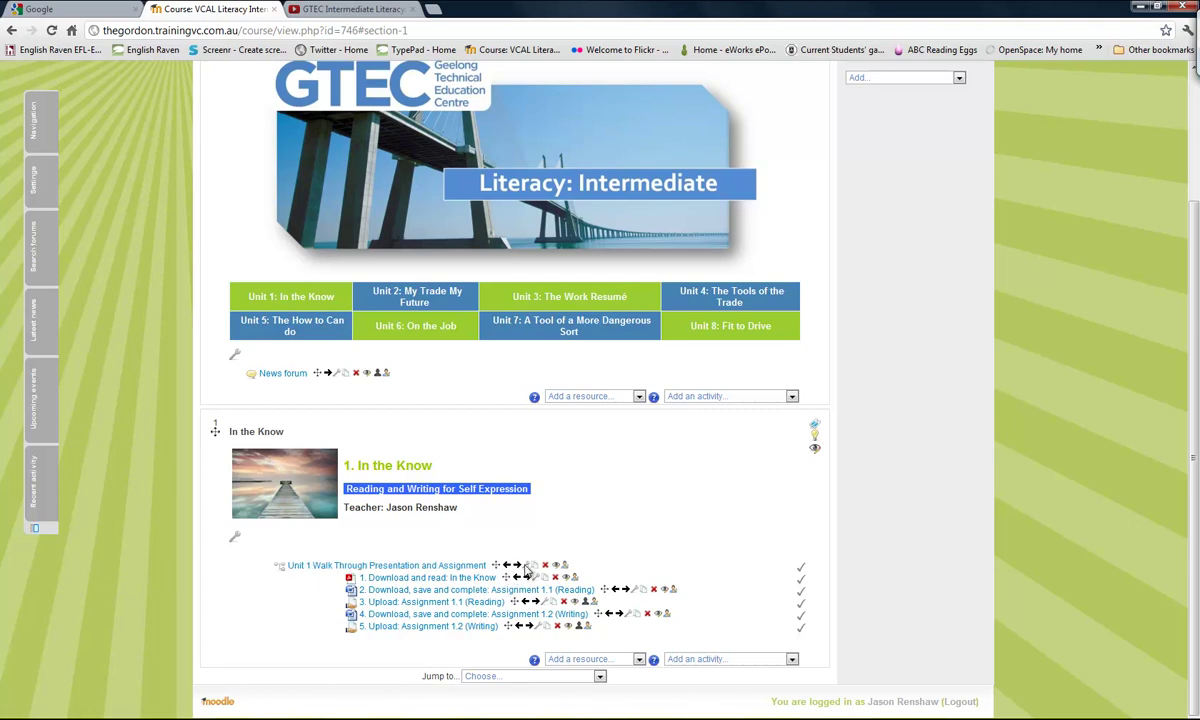
left_click(531, 566)
left_click(545, 566)
left_click(560, 566)
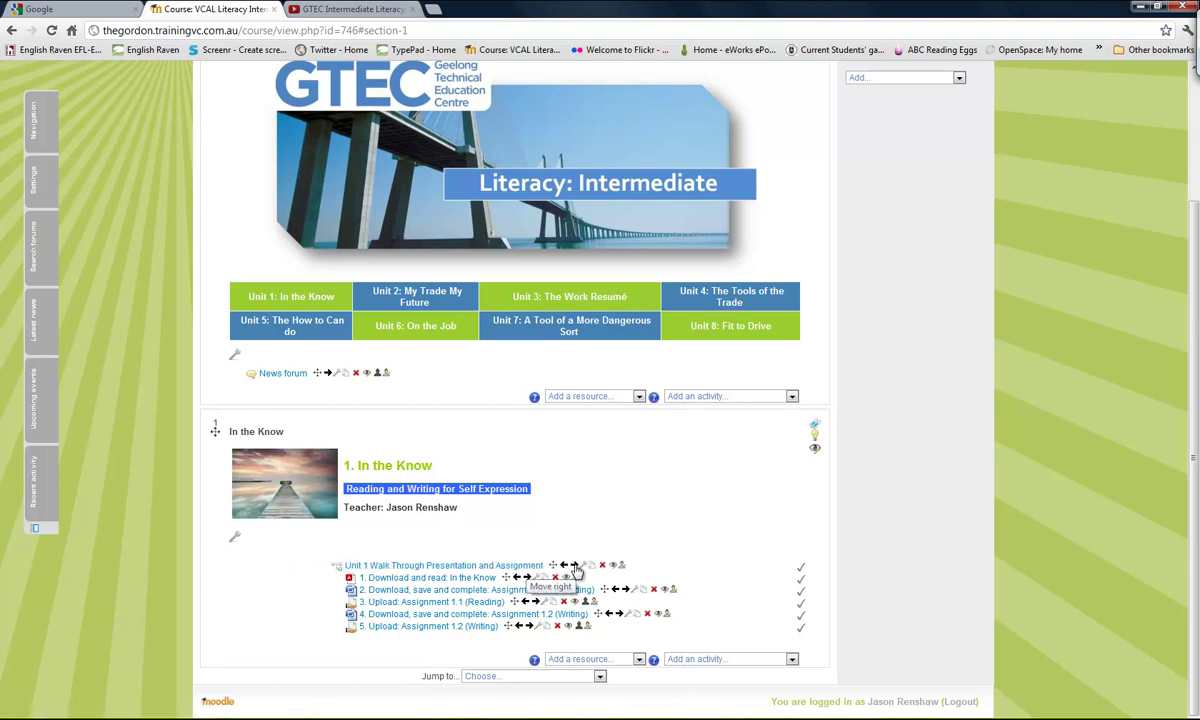
left_click(574, 566)
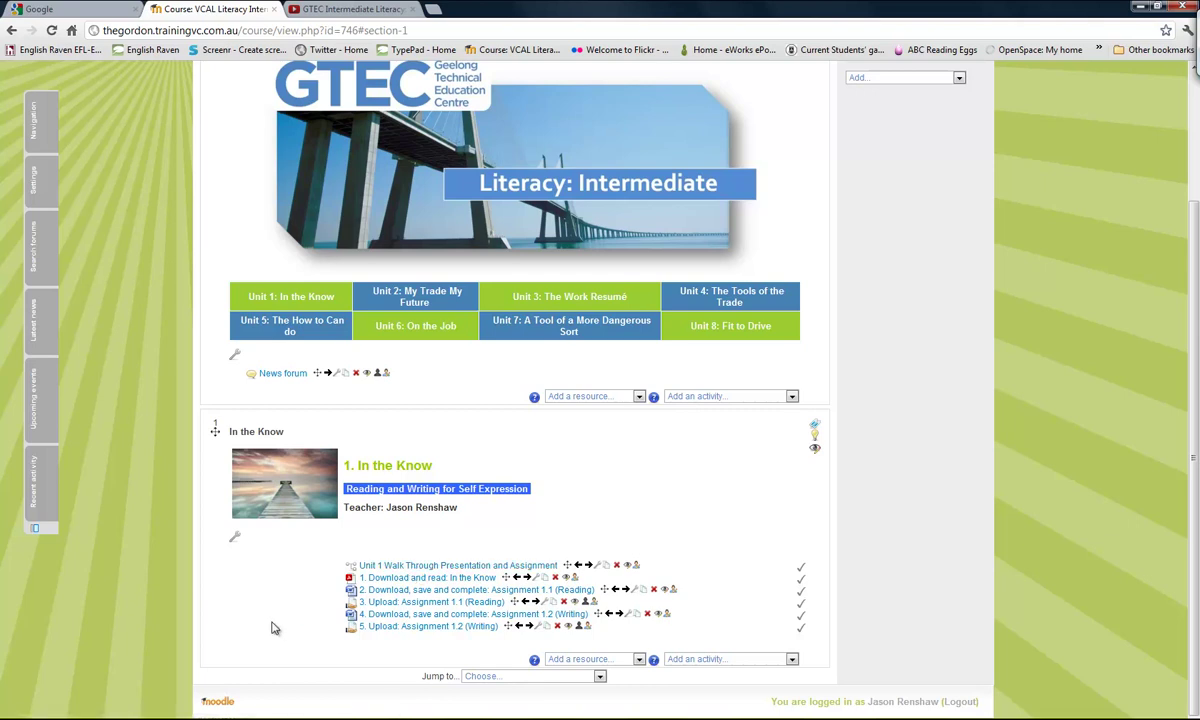
Open the Unit 1 walk-through lesson and add a question page of type Essay
left_click(473, 567)
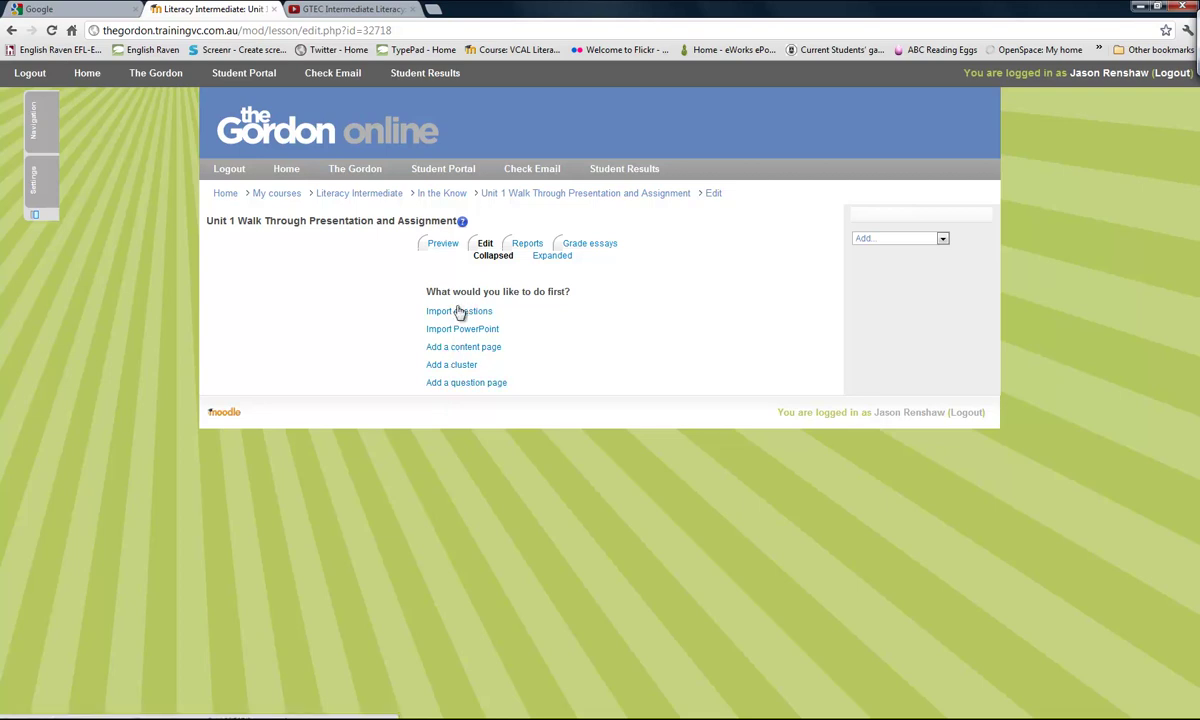
left_click(459, 370)
left_click(475, 386)
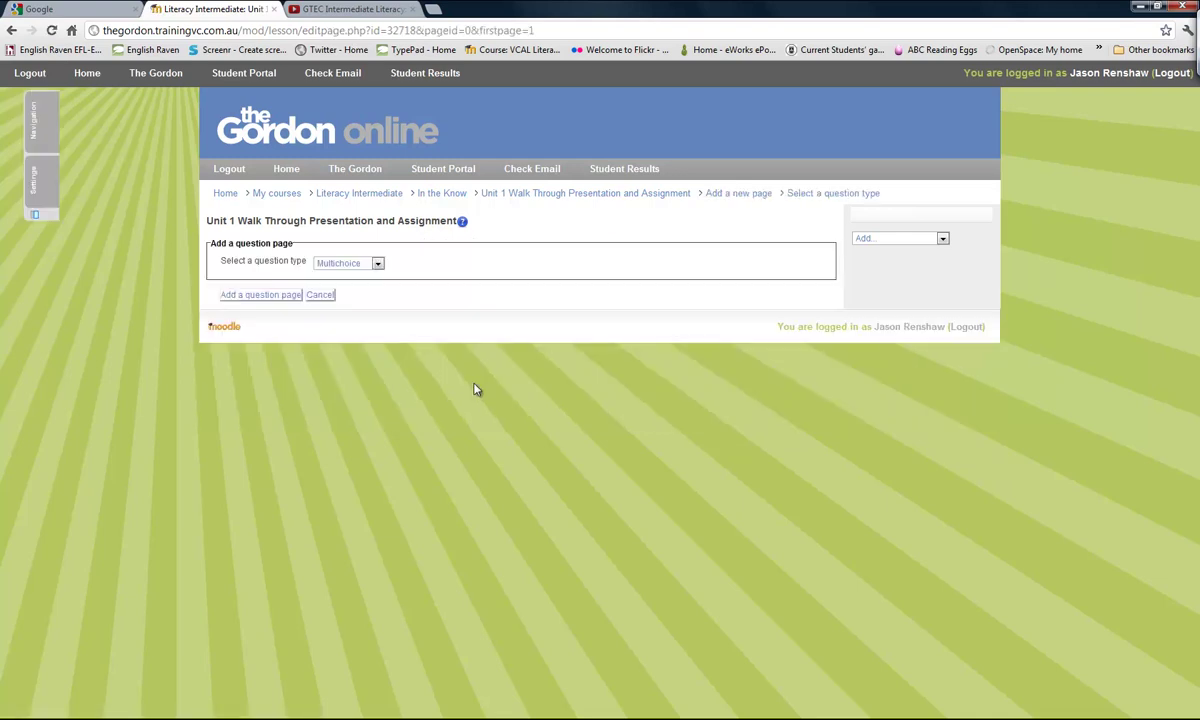
left_click(379, 263)
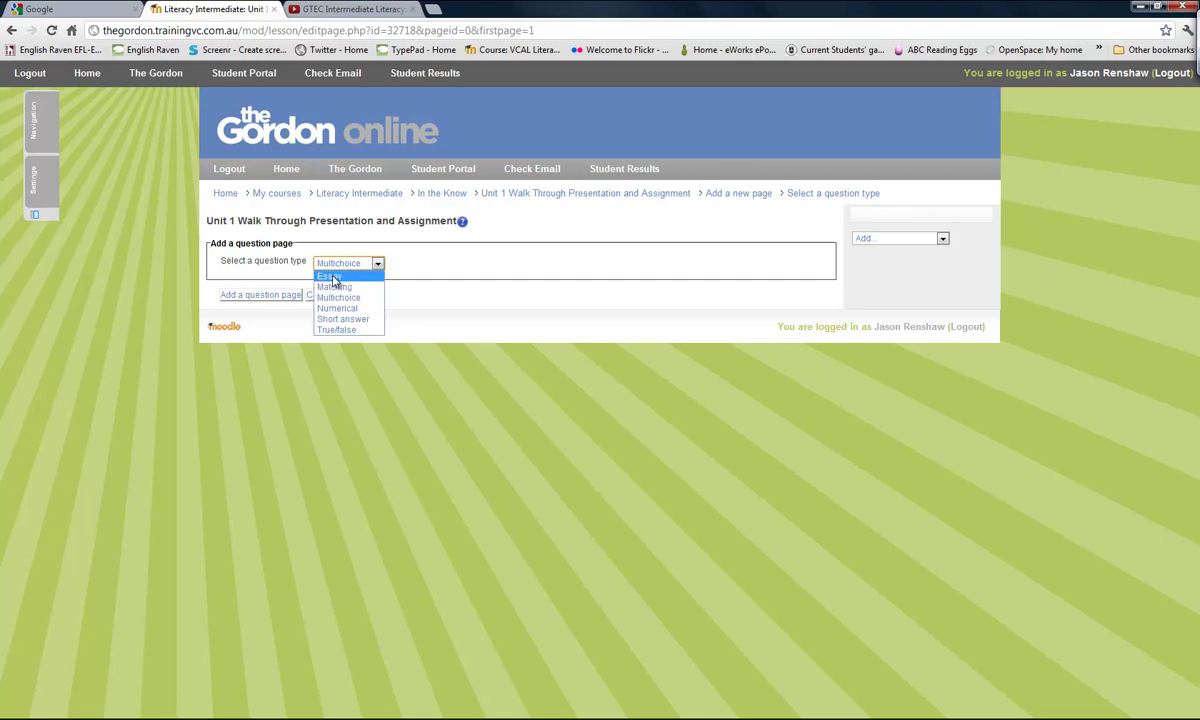
left_click(334, 277)
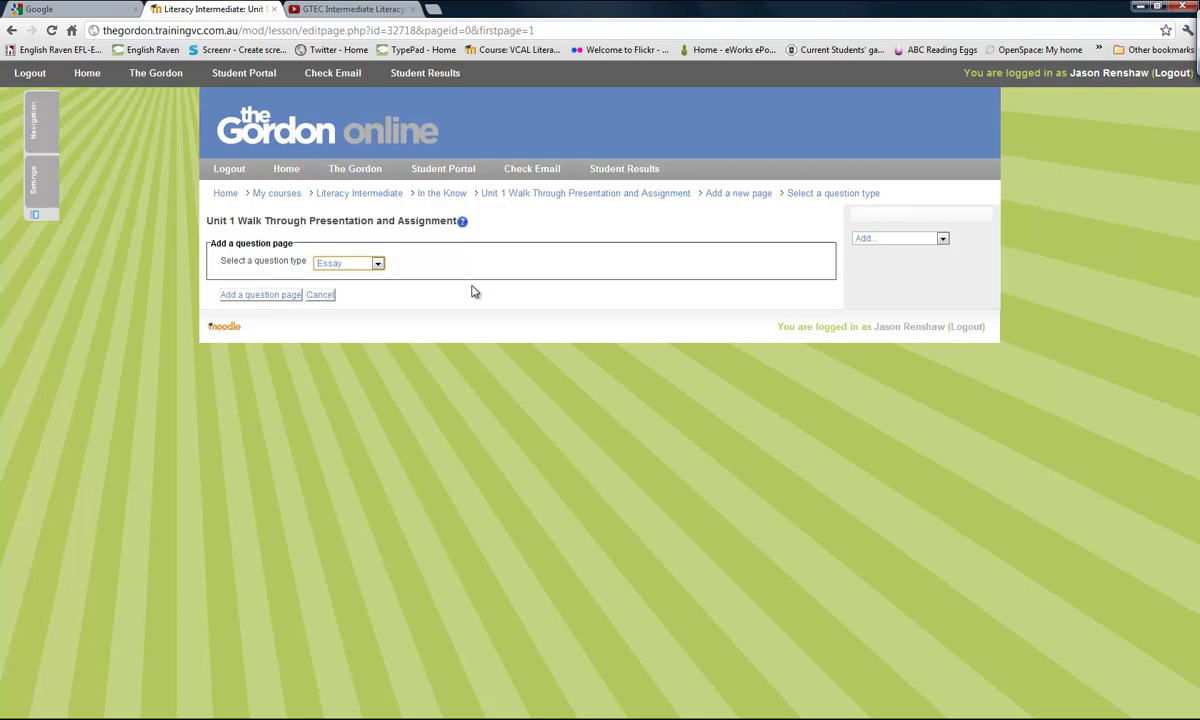
left_click(260, 297)
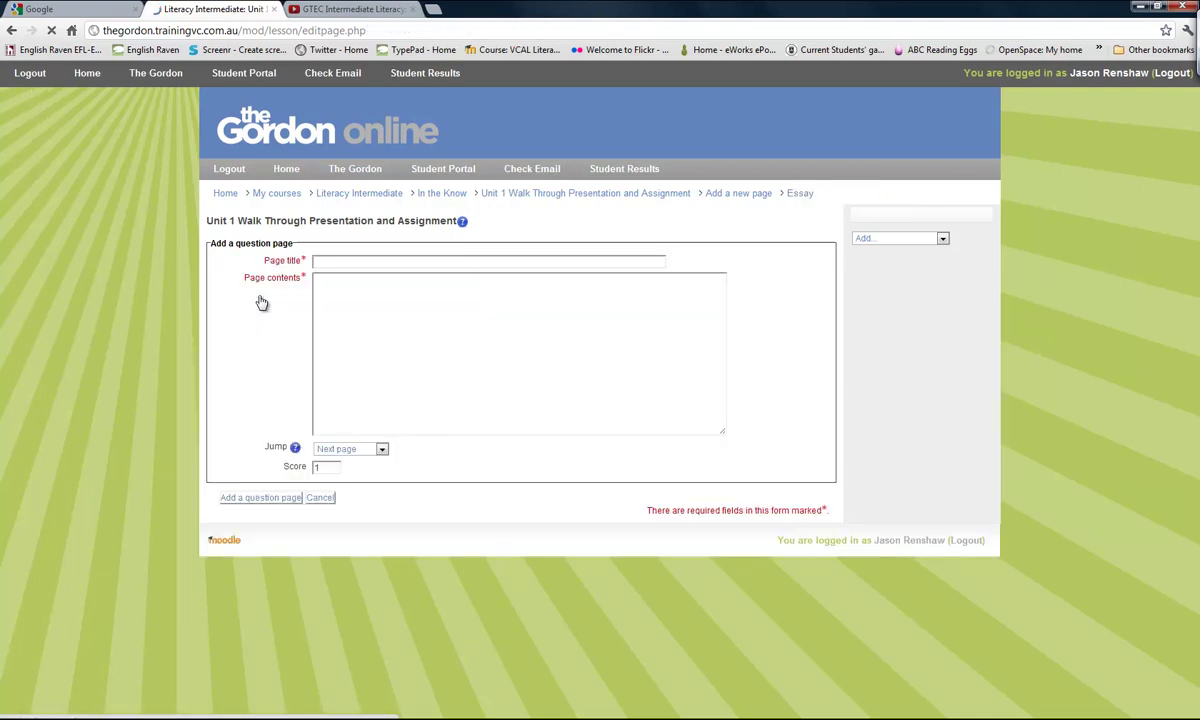
Title the essay question page "Walk Through Assignment - Unit 1" and place the cursor in its page contents
left_click(413, 263)
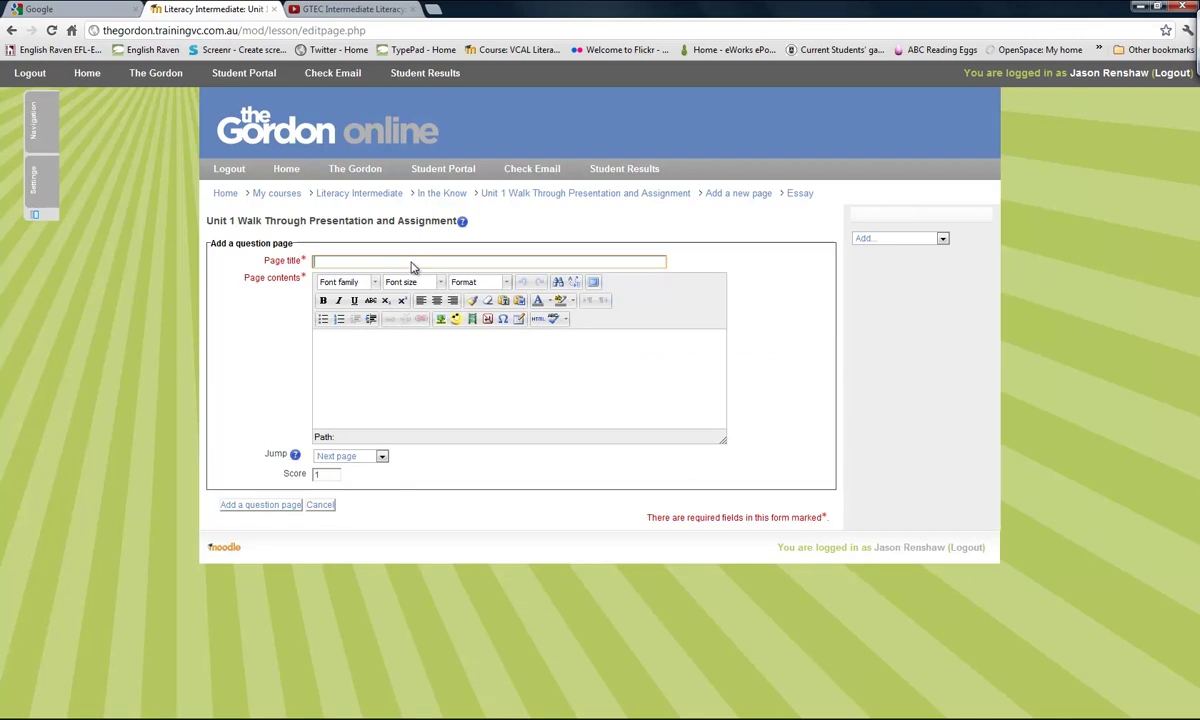
type("Walk Through Assignment - Unit 1")
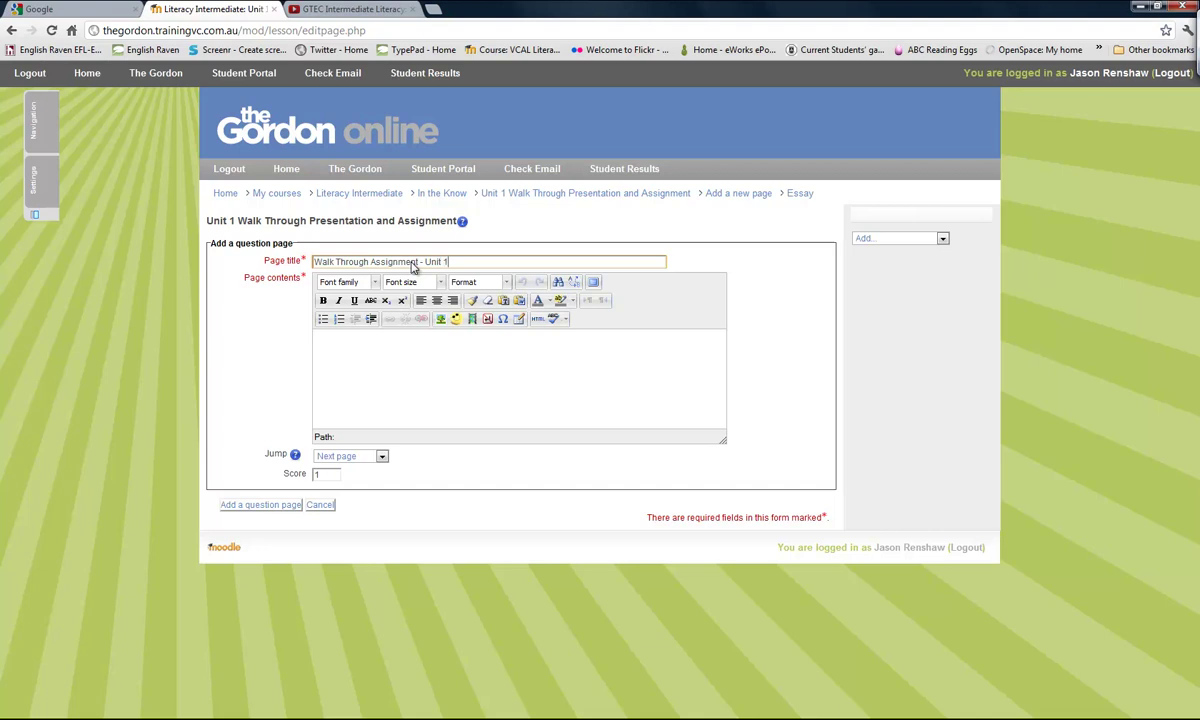
left_click(421, 359)
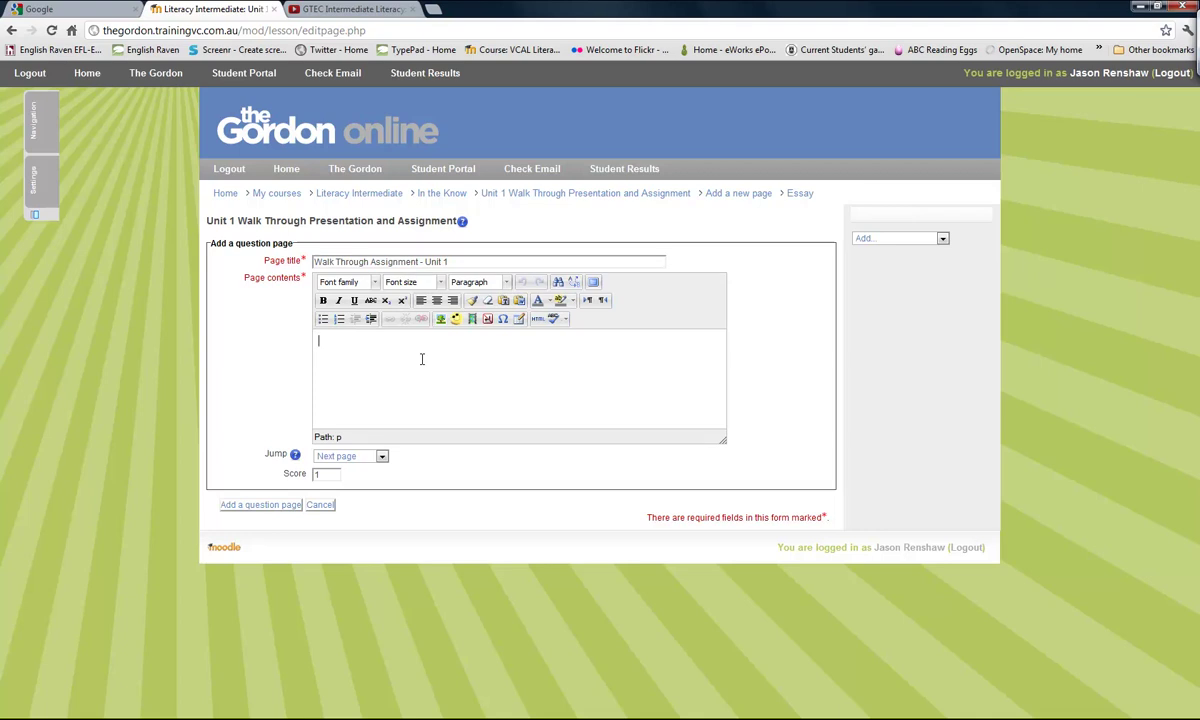
Switch to the walk-through video on YouTube and set a custom embed width of 640 px
left_click(330, 9)
left_click(150, 385)
scroll(150, 385, "up", 2)
scroll(150, 385, "down", 2)
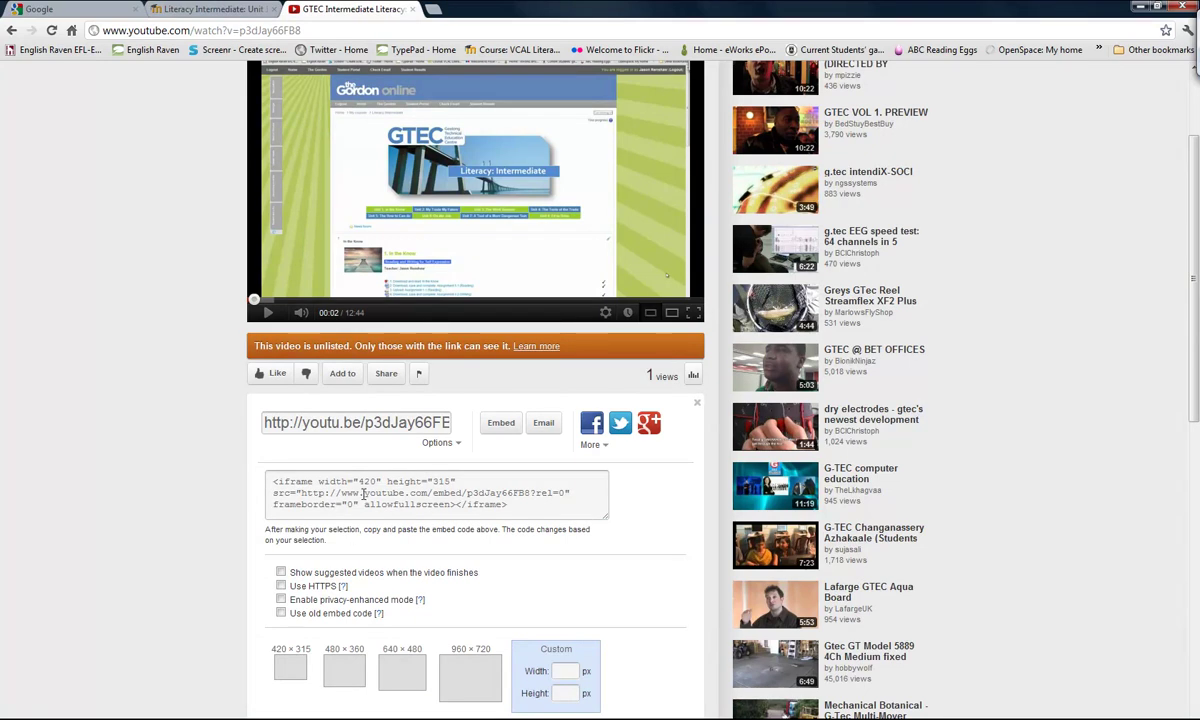
left_click_drag(359, 483, 381, 483)
left_click(381, 483)
left_click(447, 482)
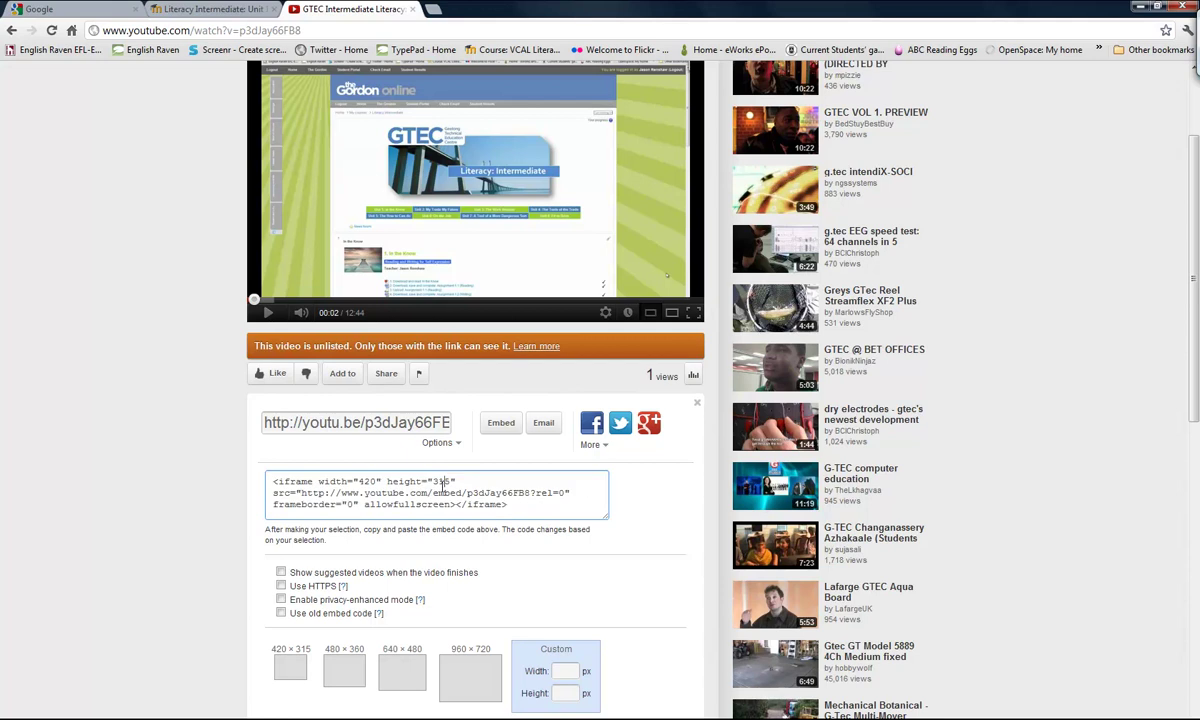
left_click(177, 554)
scroll(177, 554, "down", 3)
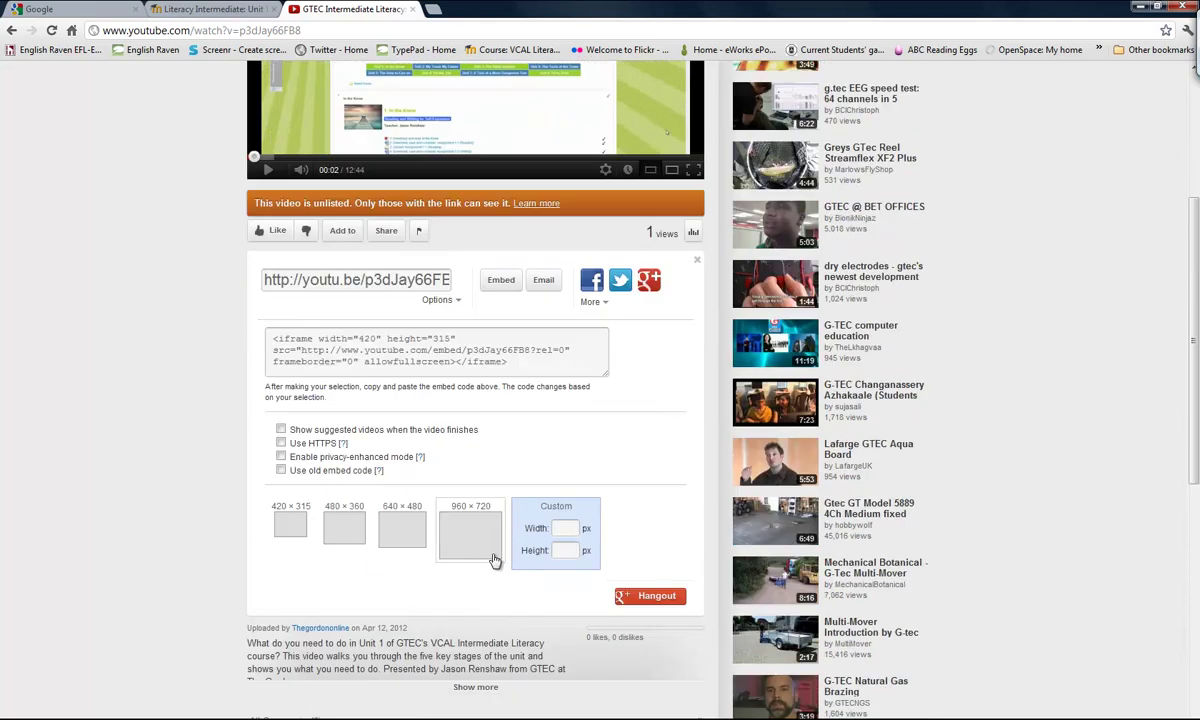
left_click(565, 527)
type("60")
type("40")
scroll(156, 513, "up", 1)
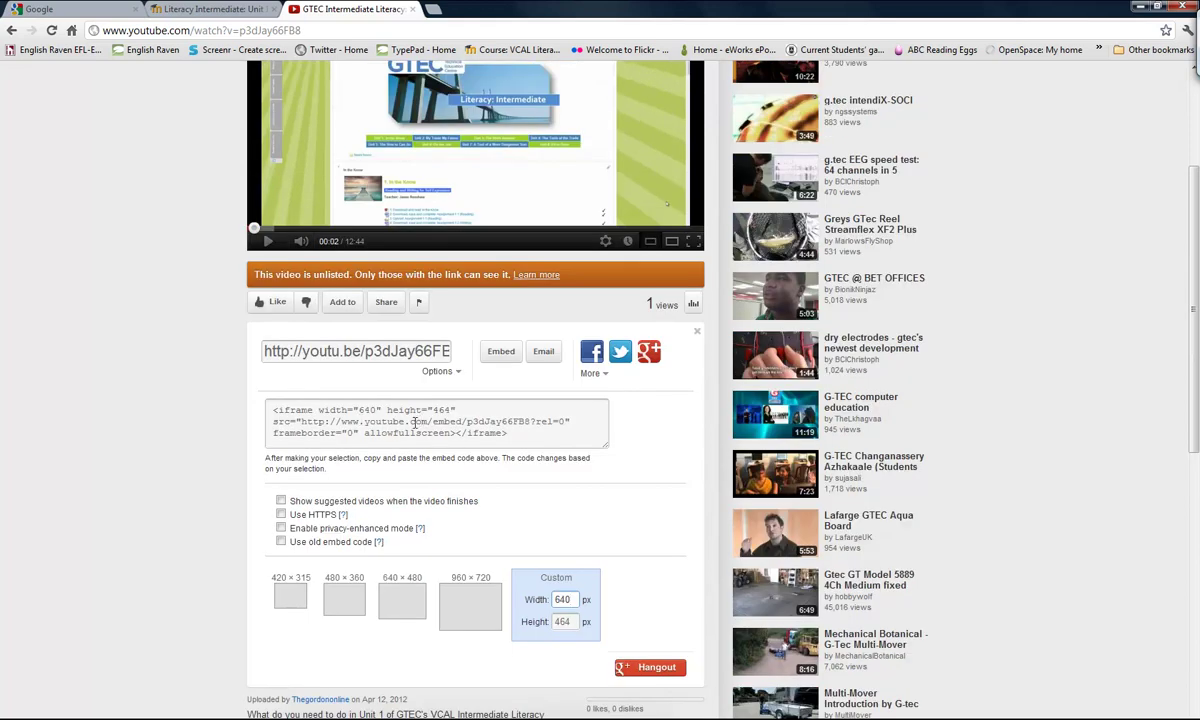
Copy the complete iframe embed code of the YouTube walk-through video
left_click(418, 422)
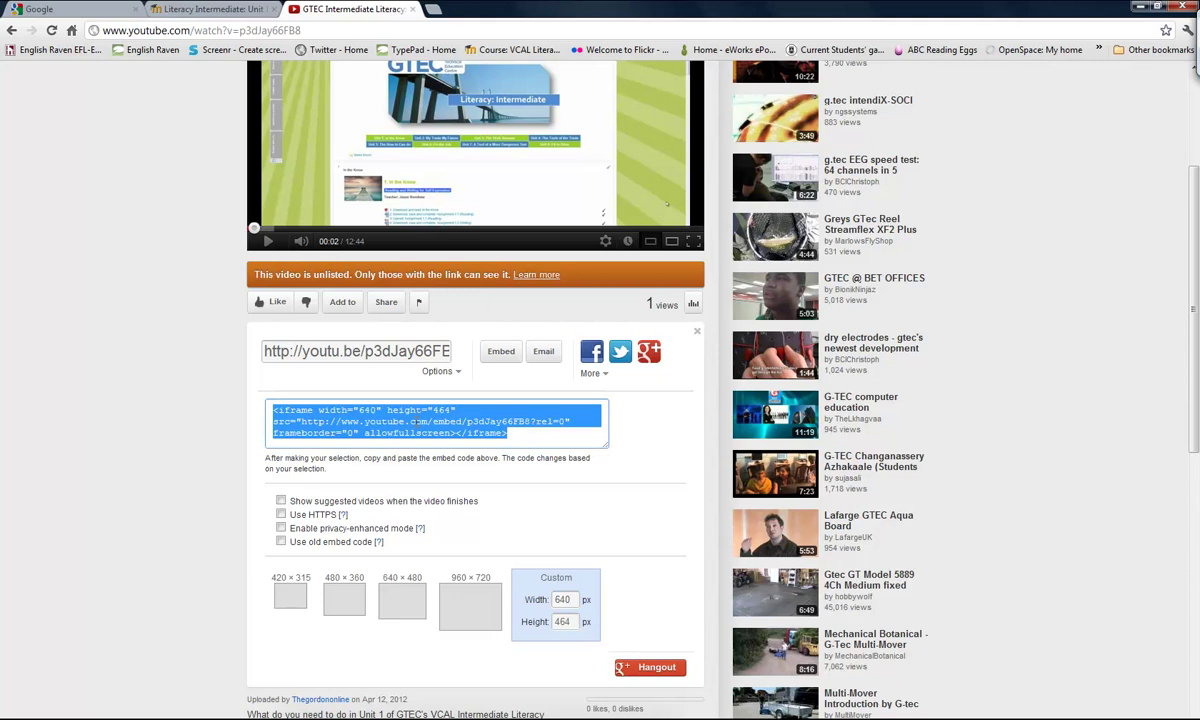
right_click(418, 426)
left_click(449, 484)
left_click(176, 374)
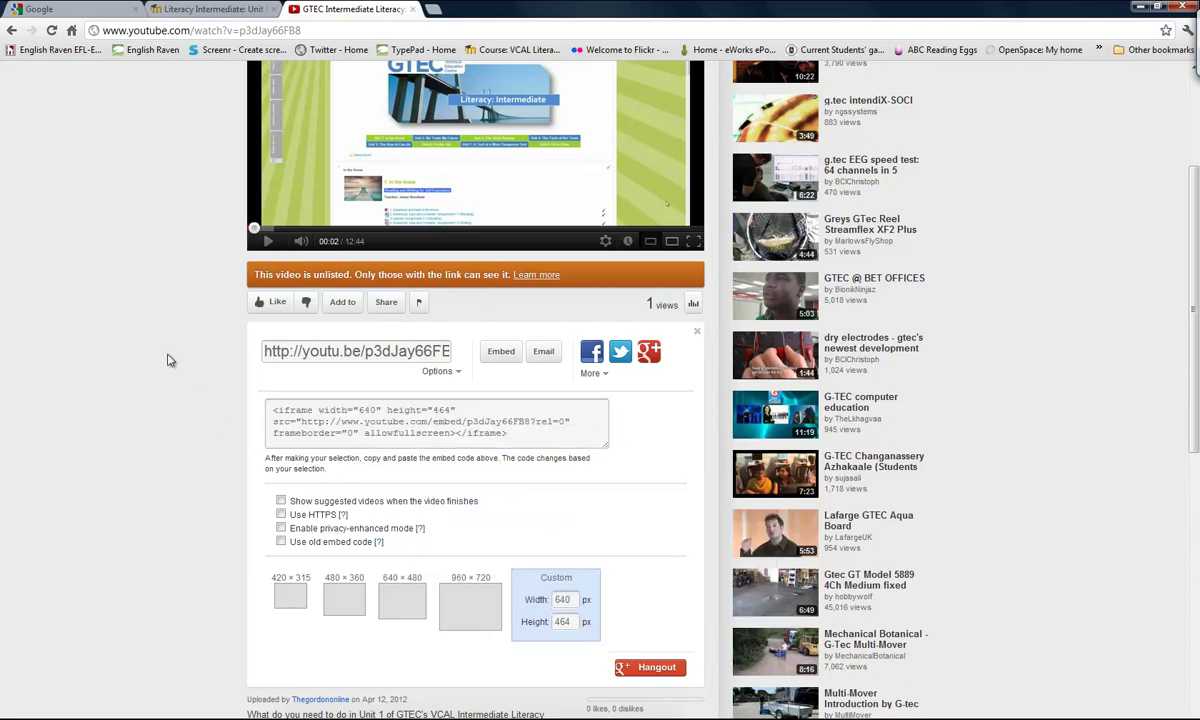
Return to the Moodle essay page, add blank lines to its contents and paste the video embed code at the start of the HTML source
left_click(213, 10)
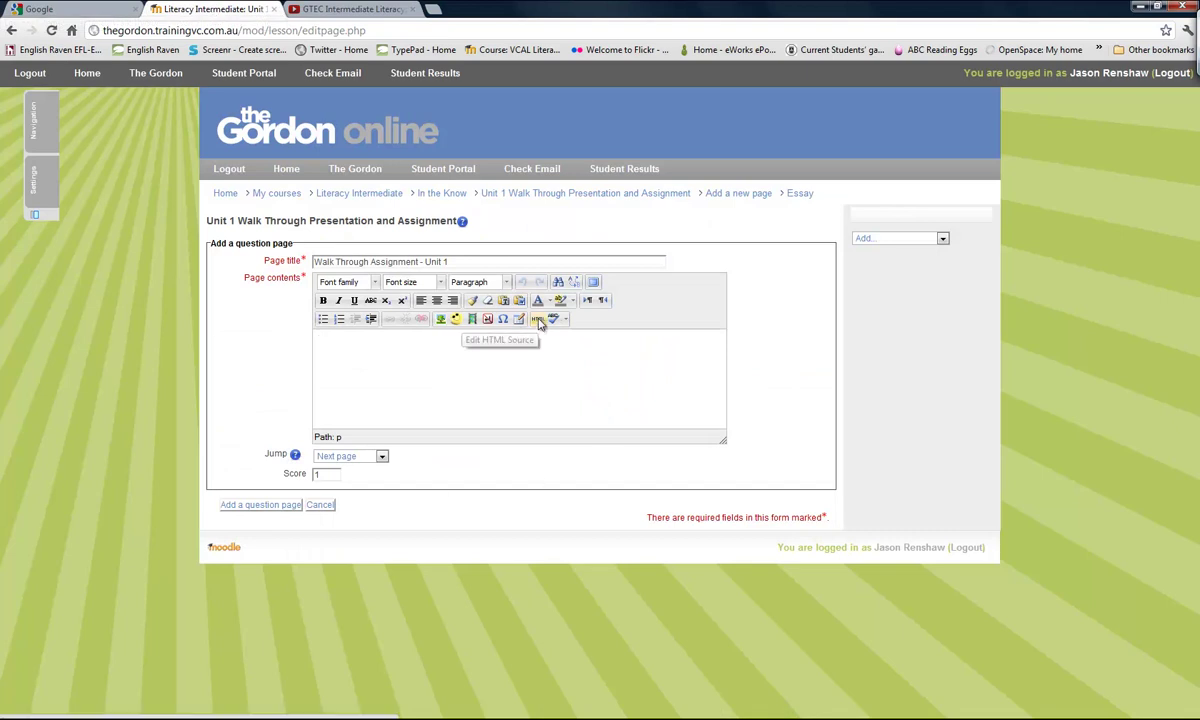
key("Return")
key("Return")
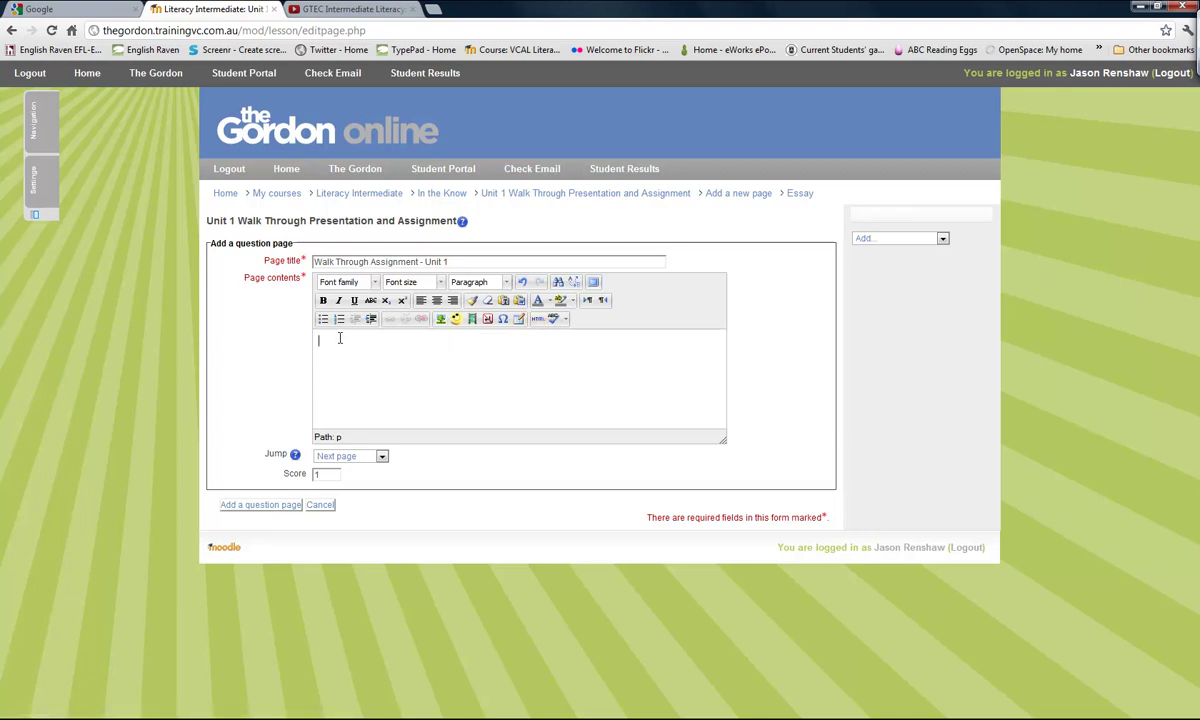
left_click(538, 318)
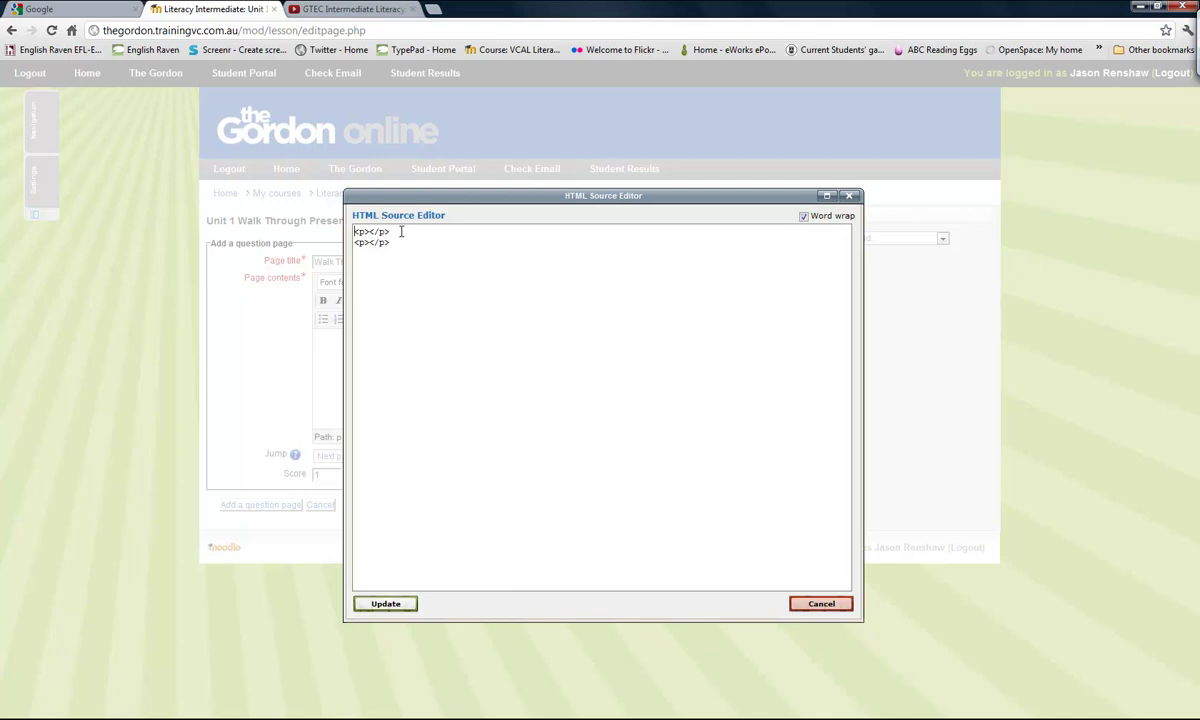
key("ctrl+v")
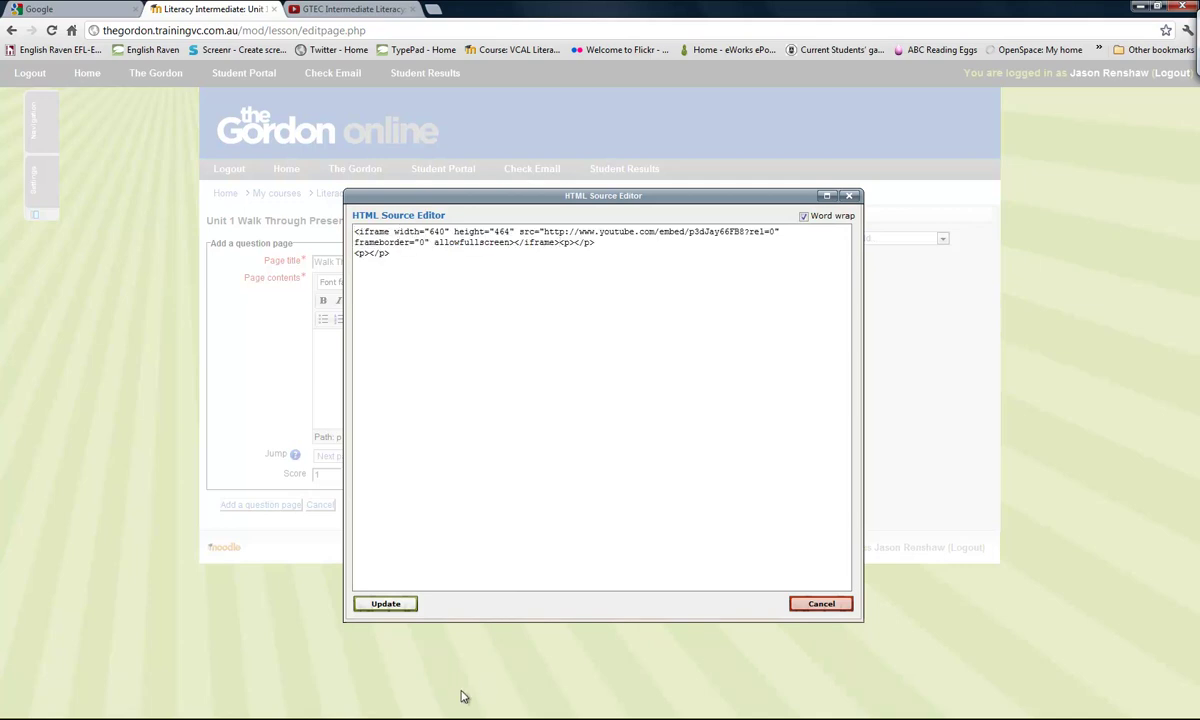
left_click(387, 604)
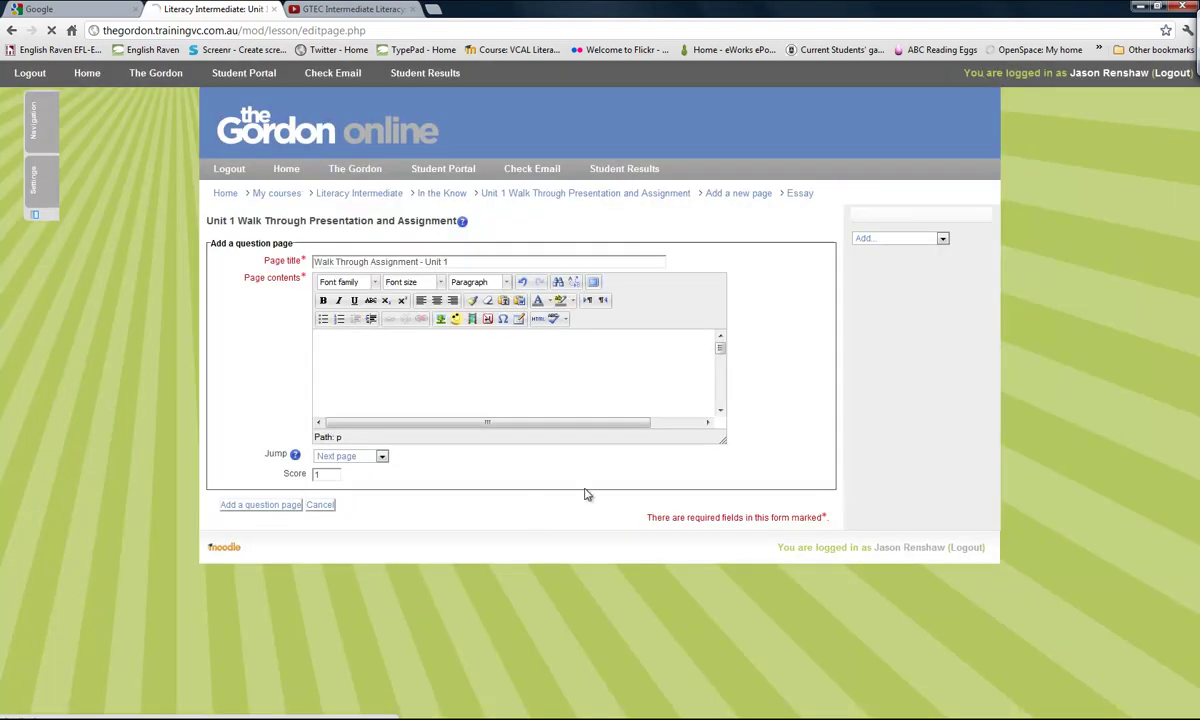
Enlarge the contents editor and write "Watch the tutorial above, explaining what you need to do for Unit 1 in this course." below the video
left_click_drag(723, 440, 810, 594)
left_click_drag(808, 432, 813, 493)
left_click(477, 558)
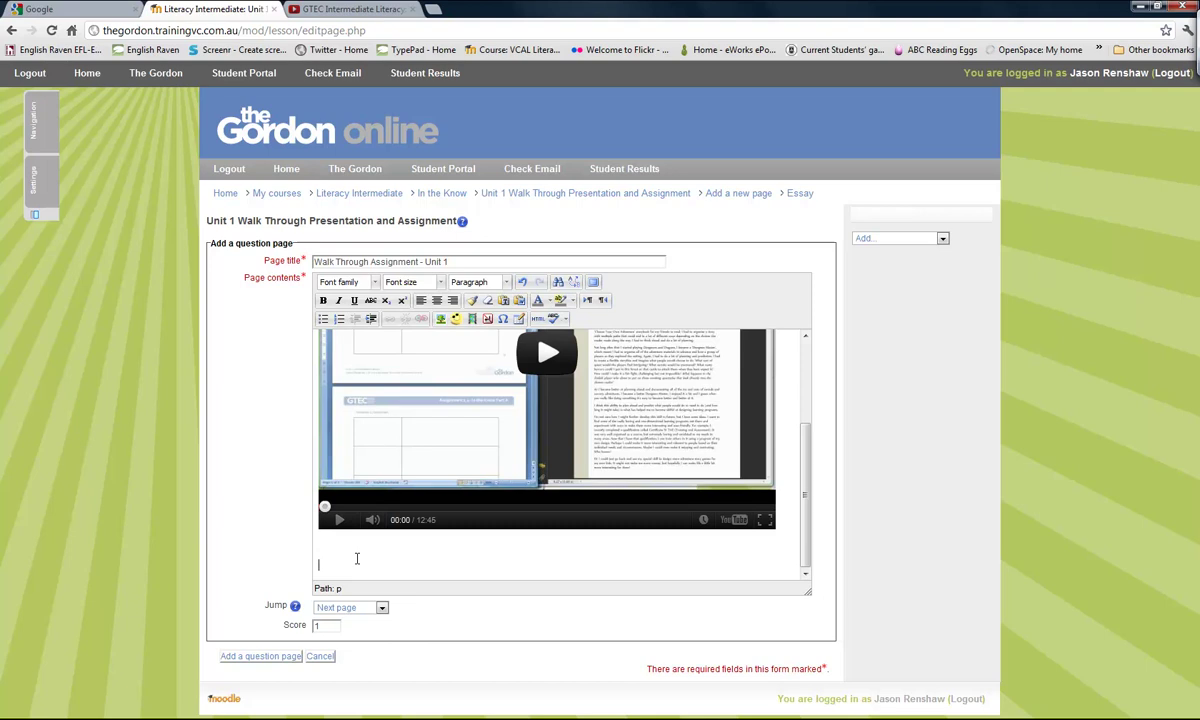
type("Watch the tutorial above")
key("BackSpace")
type(", explaining wh")
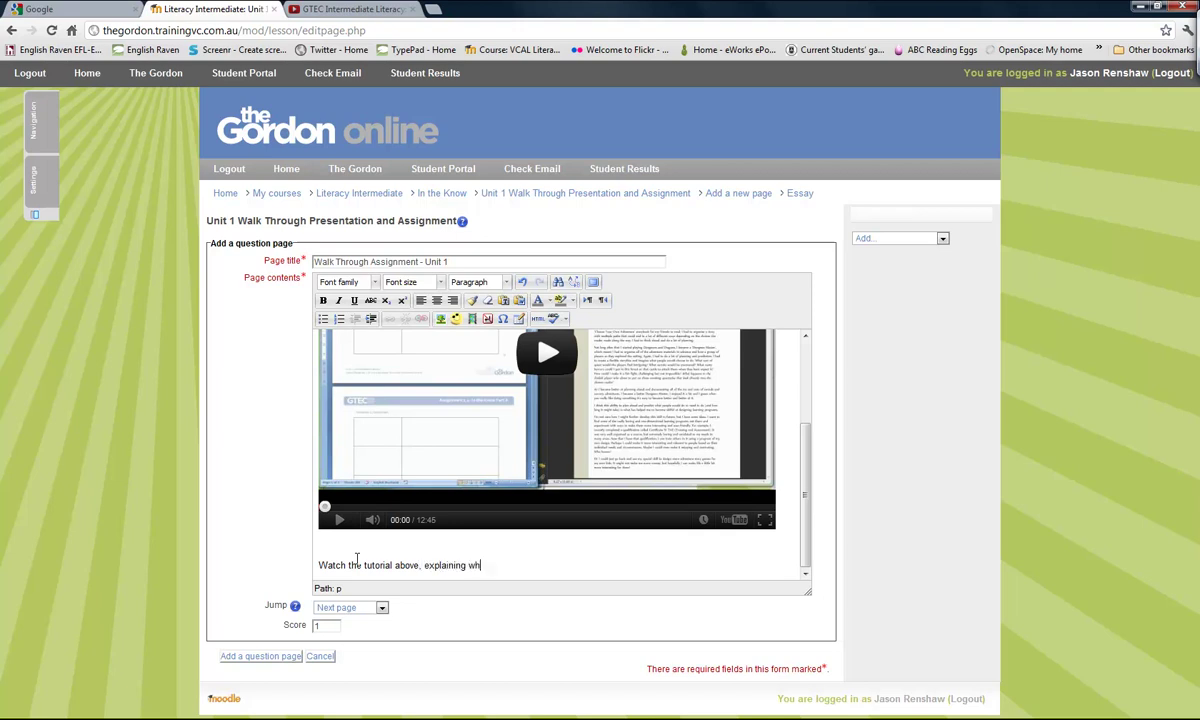
type("at you need to do for Unit 1 in this course.")
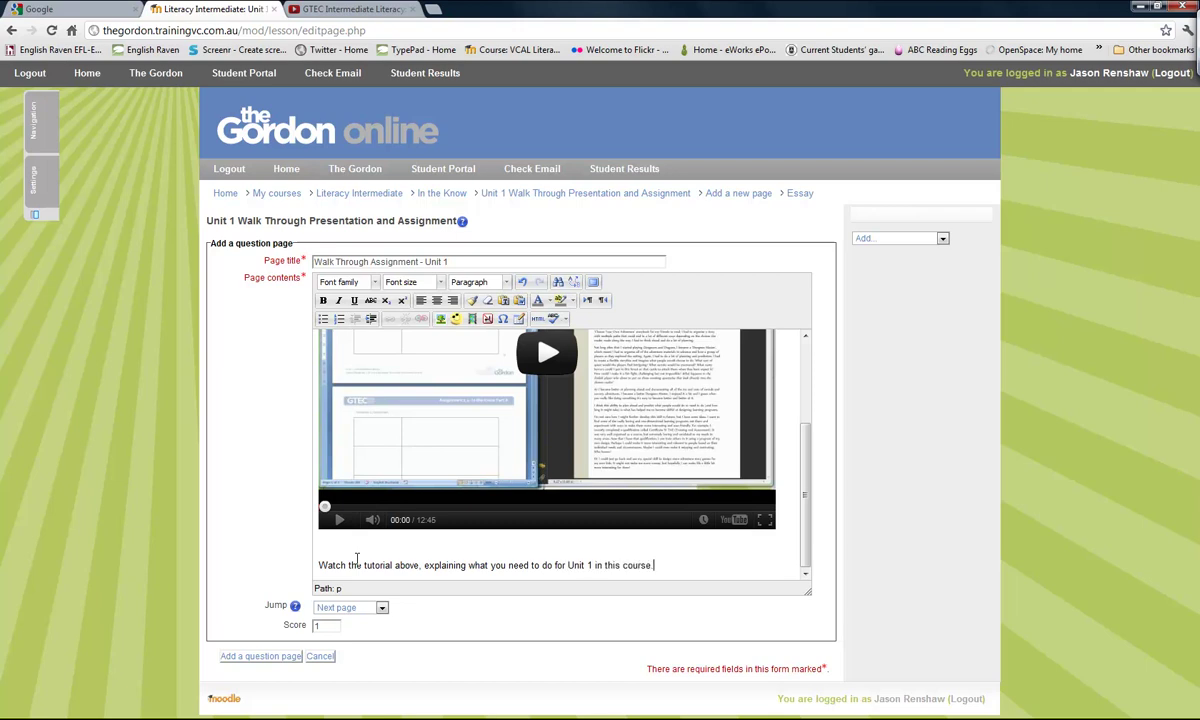
key("Return")
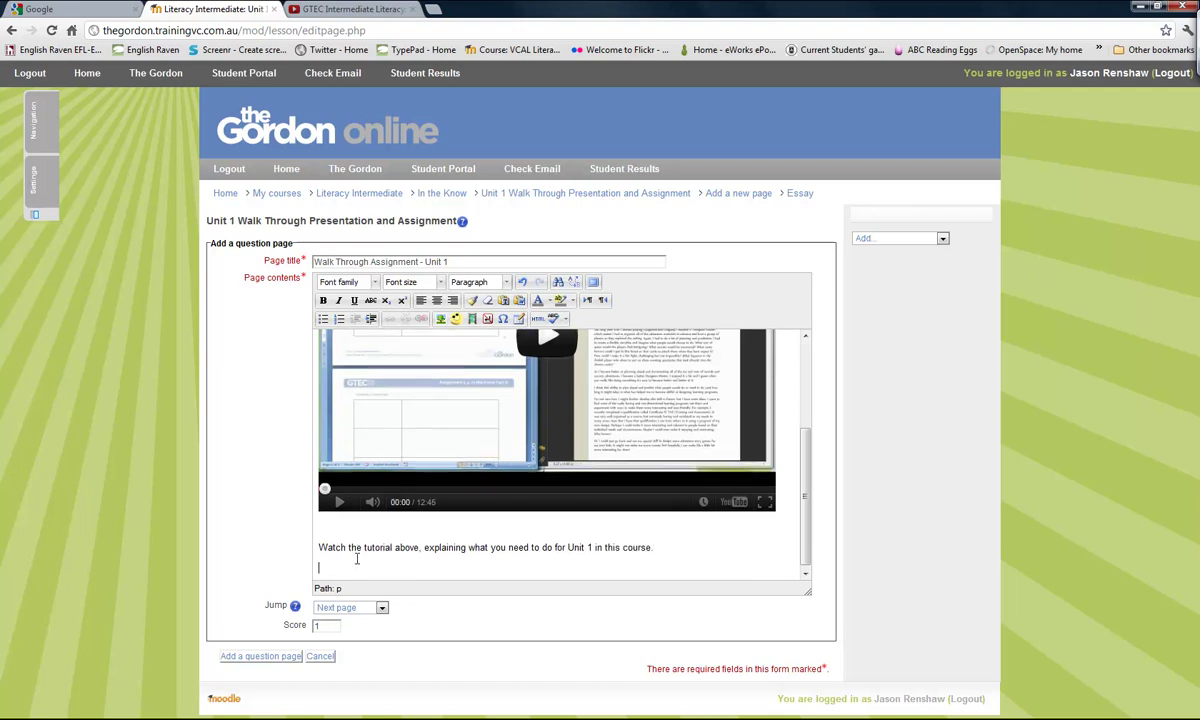
Add the line "Take notes below, explaining exactly what you need to do in order to successfully complete this unit." followed by blank lines
type("Take notes below, explaining ")
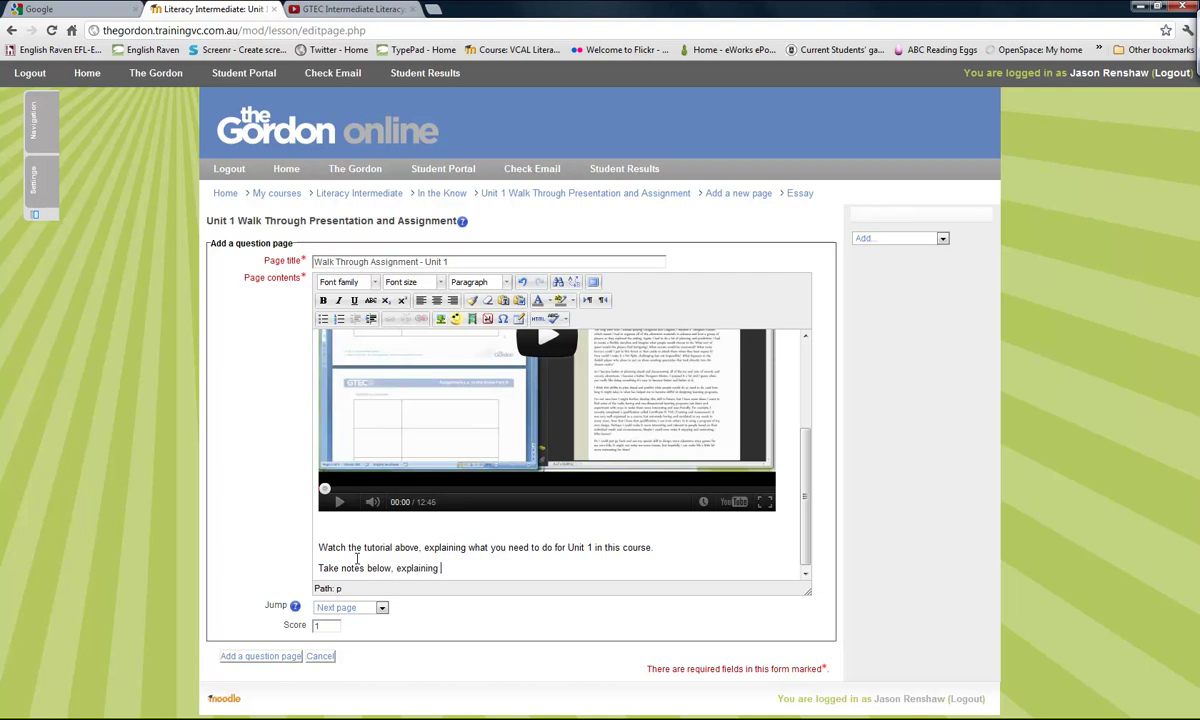
type("exactly what you need to do")
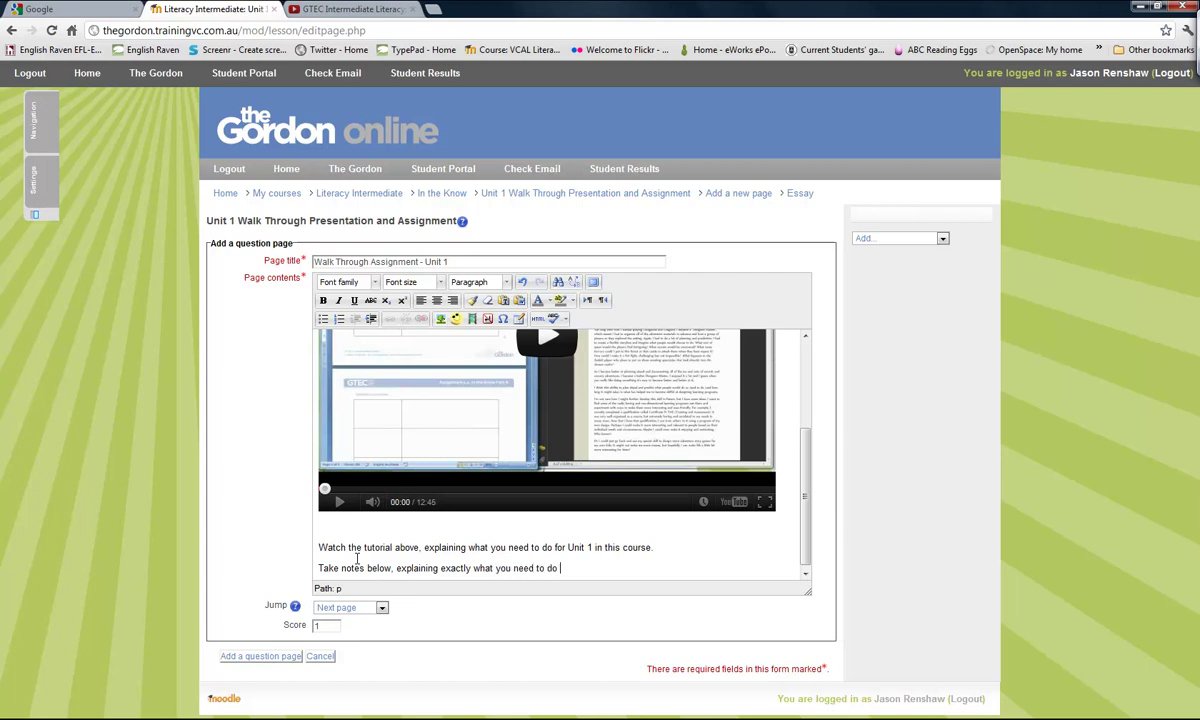
type(" in order to successfully complete this unit")
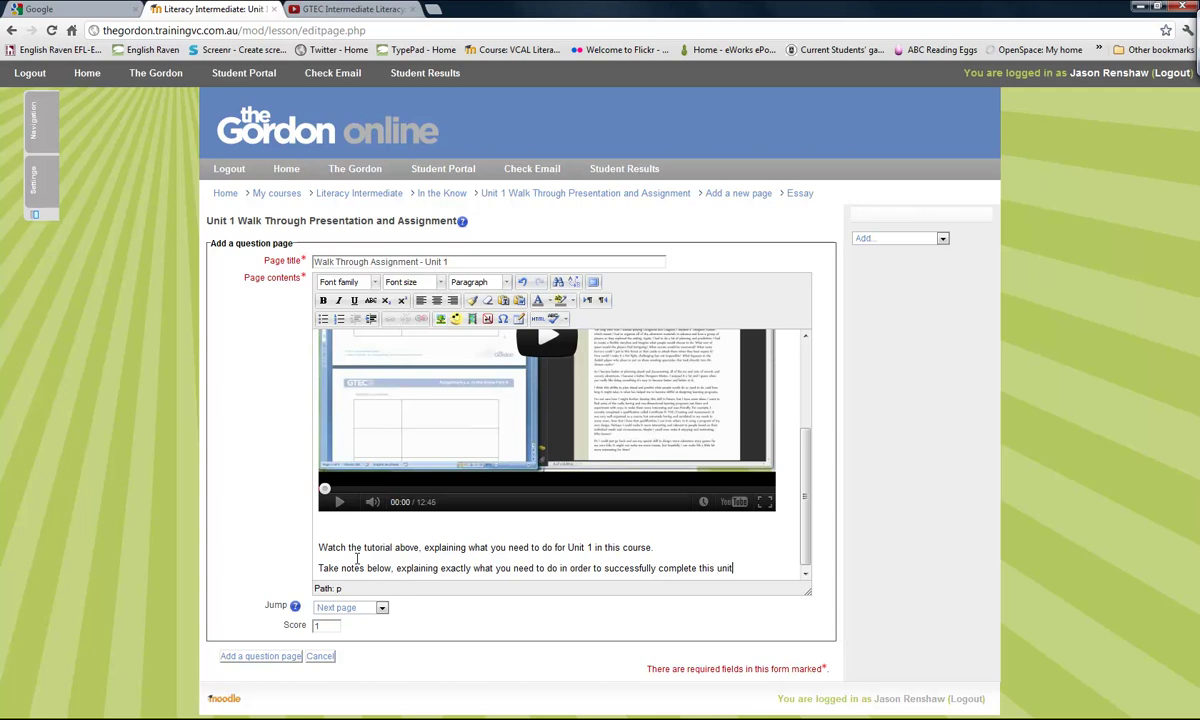
type(".")
key("Return")
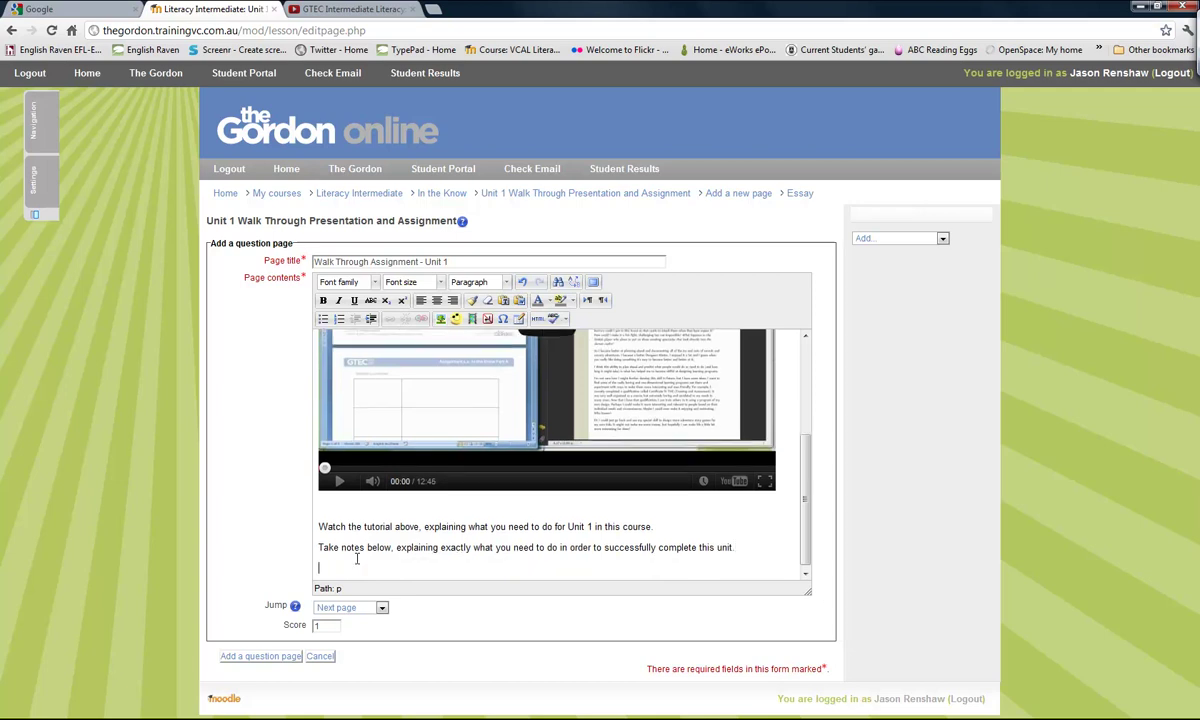
key("Return")
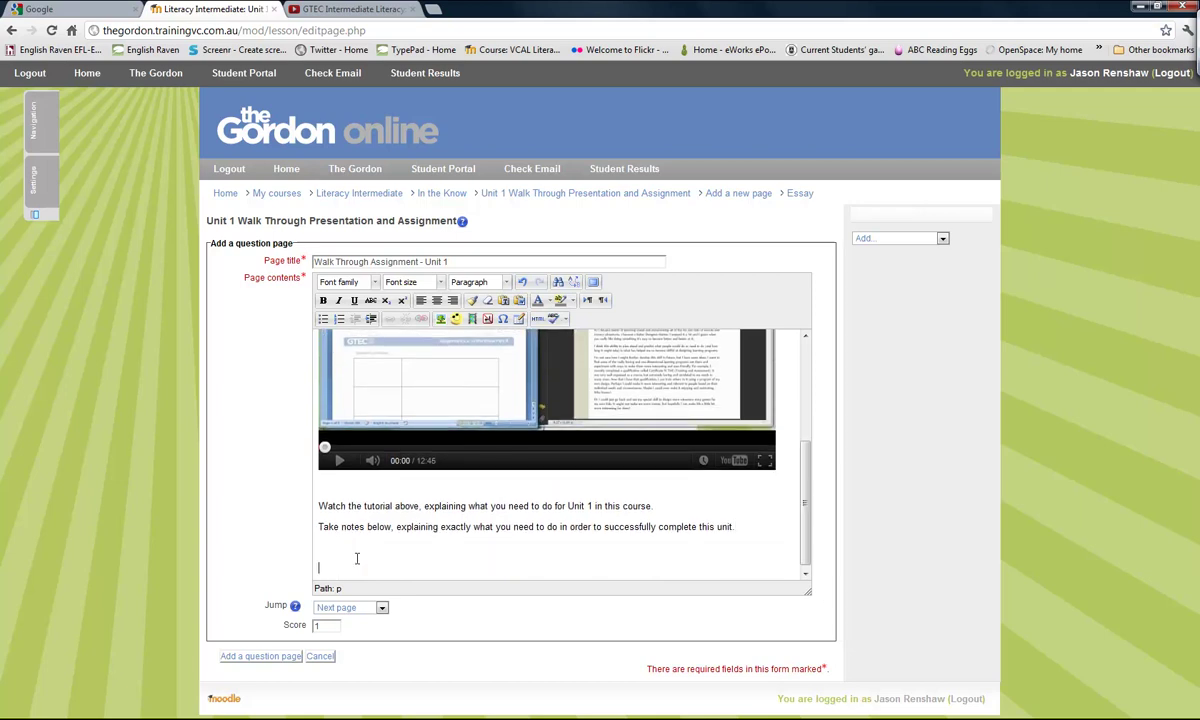
Make both instruction lines below the video bold and colour their text blue
left_click_drag(318, 506, 736, 527)
left_click(323, 301)
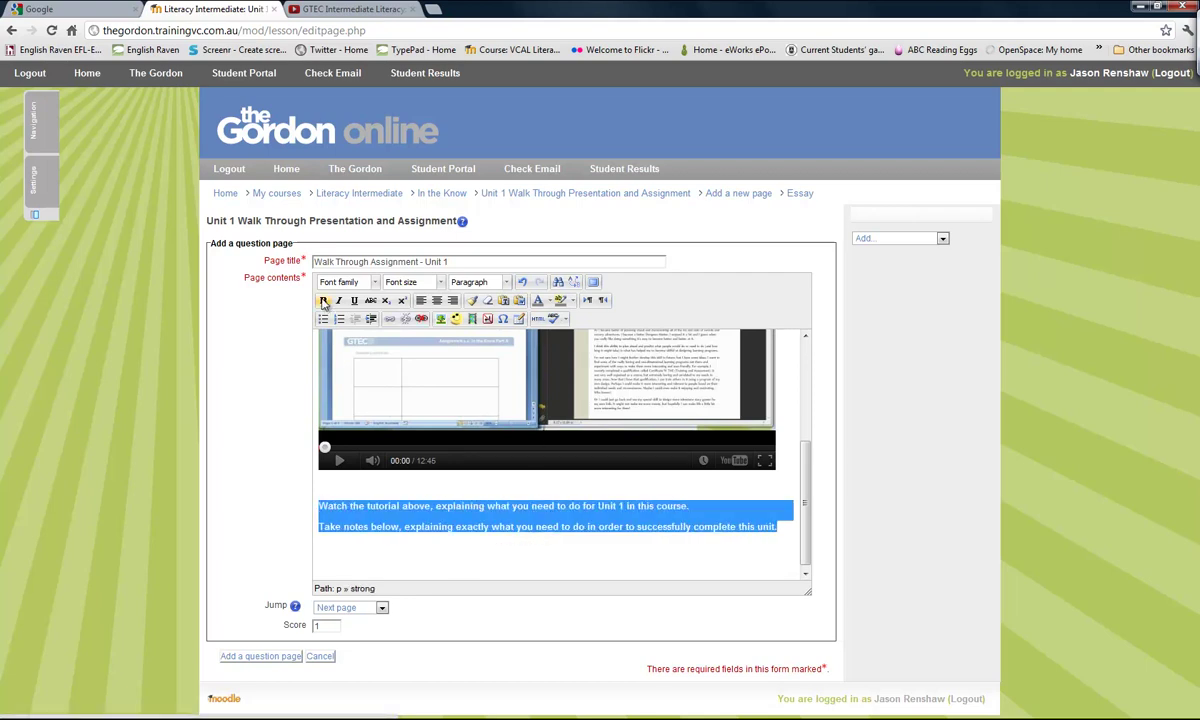
left_click(551, 303)
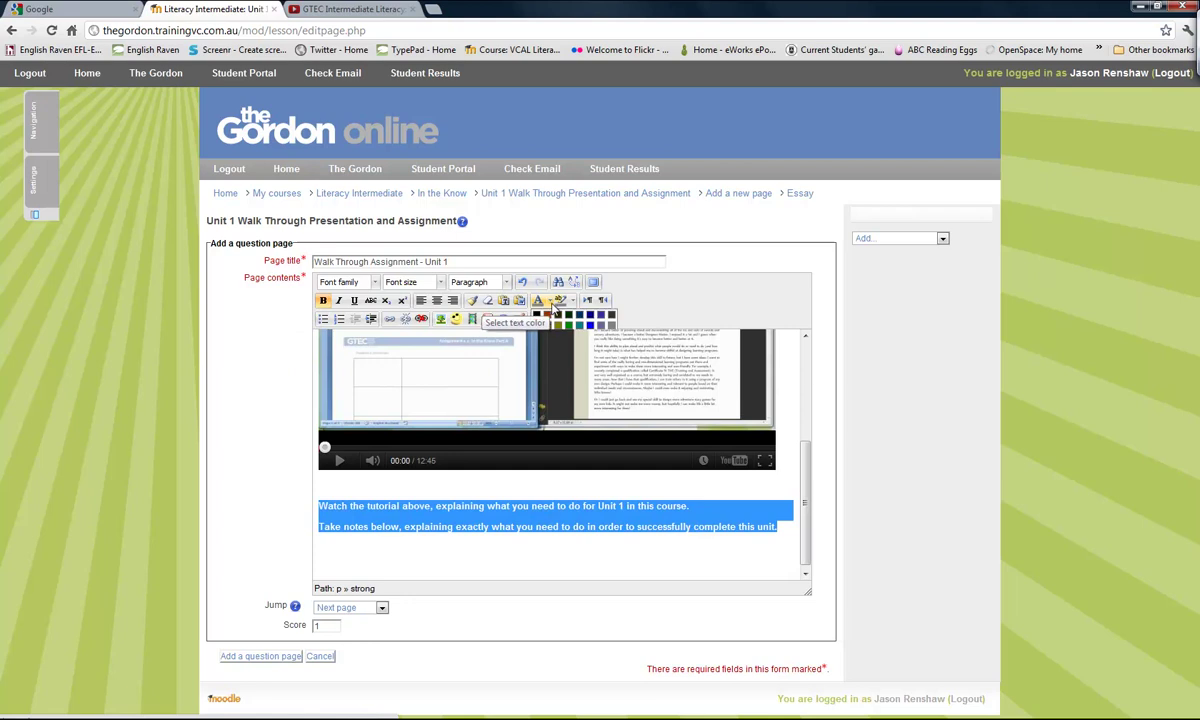
left_click(590, 326)
left_click(487, 525)
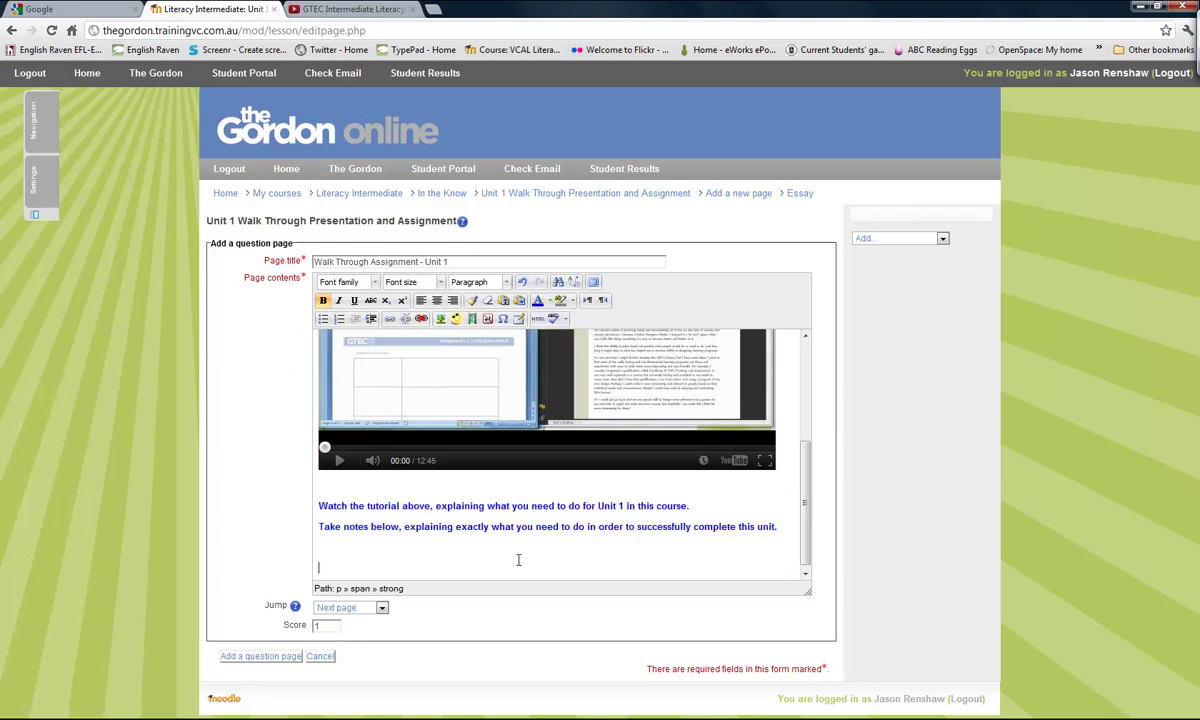
Insert one extra blank line between the embedded video and the instruction text
left_click(420, 486)
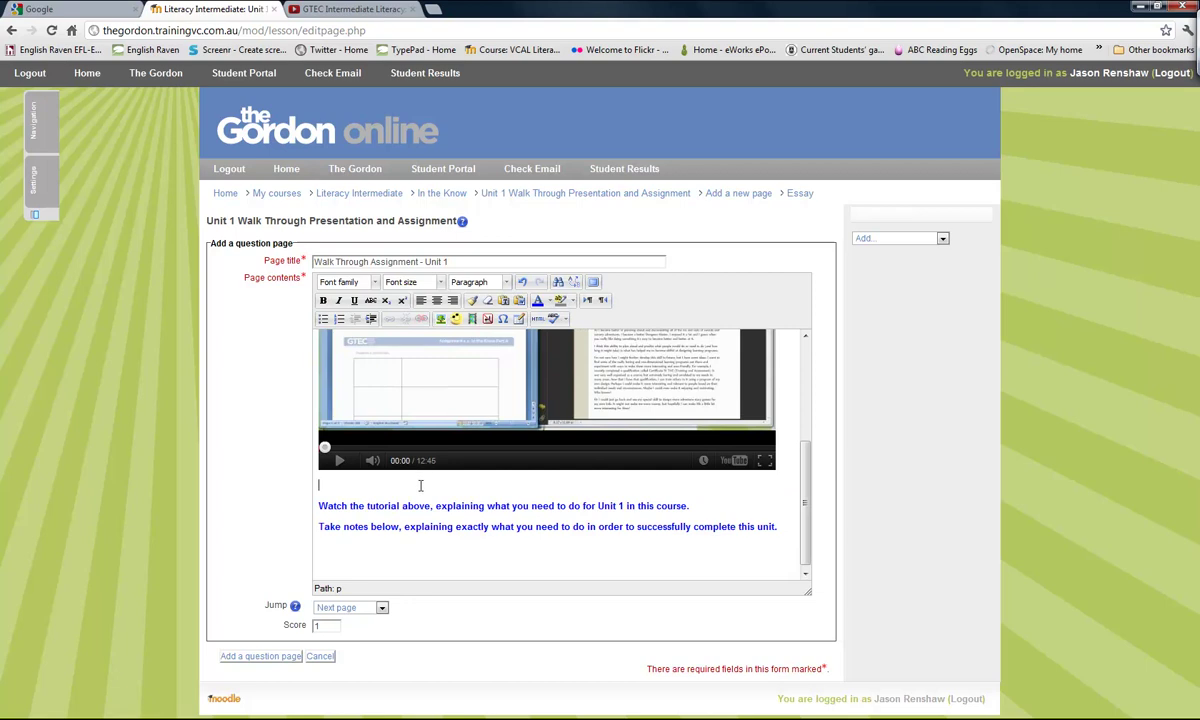
key("Return")
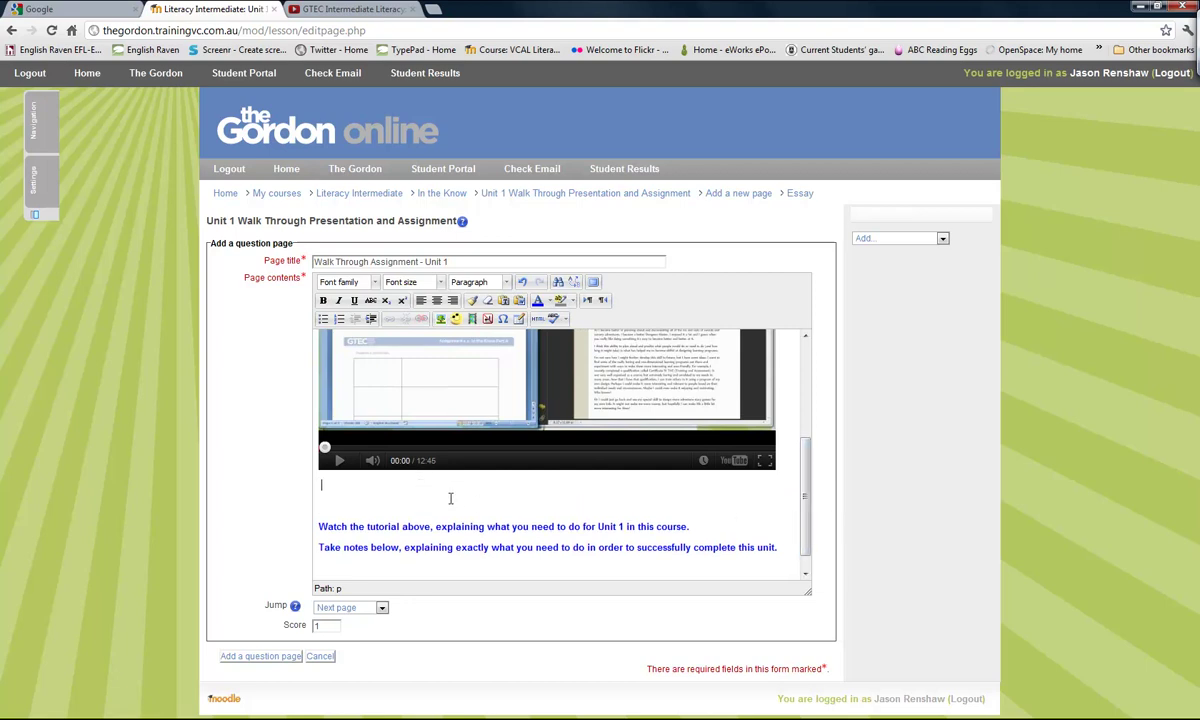
key("Return")
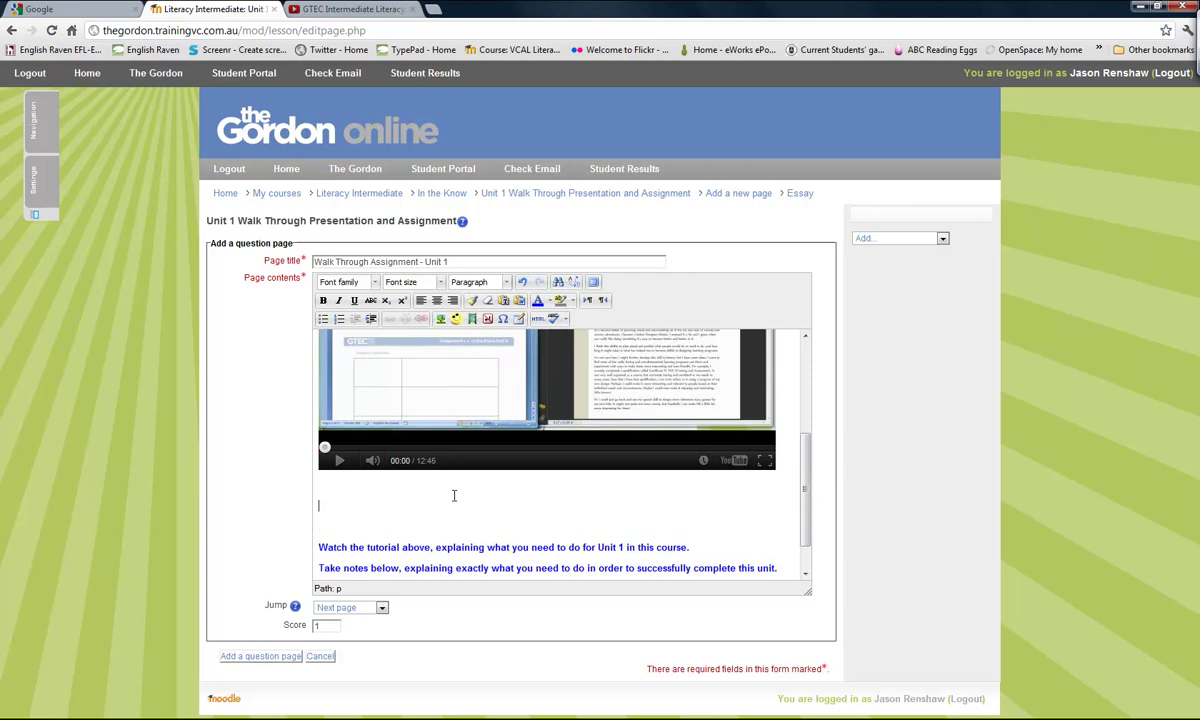
key("Delete")
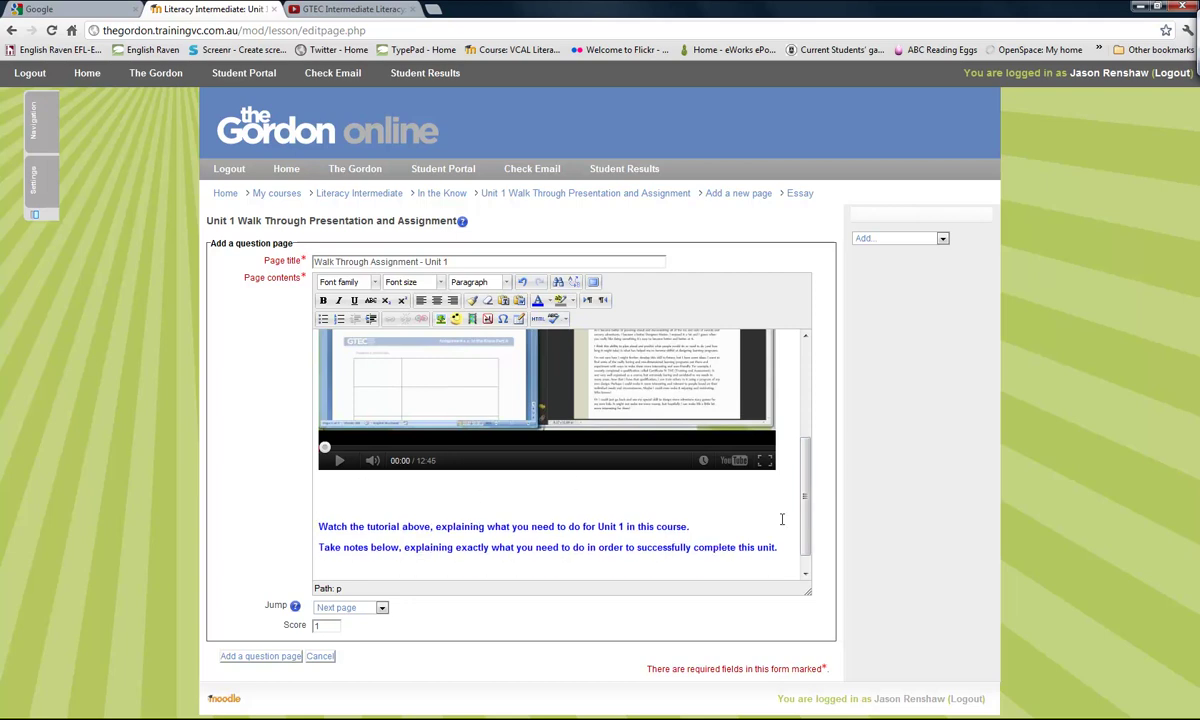
Check the essay page contents from end to start and add the question page to the lesson
scroll(803, 487, "down", 1)
left_click(570, 546)
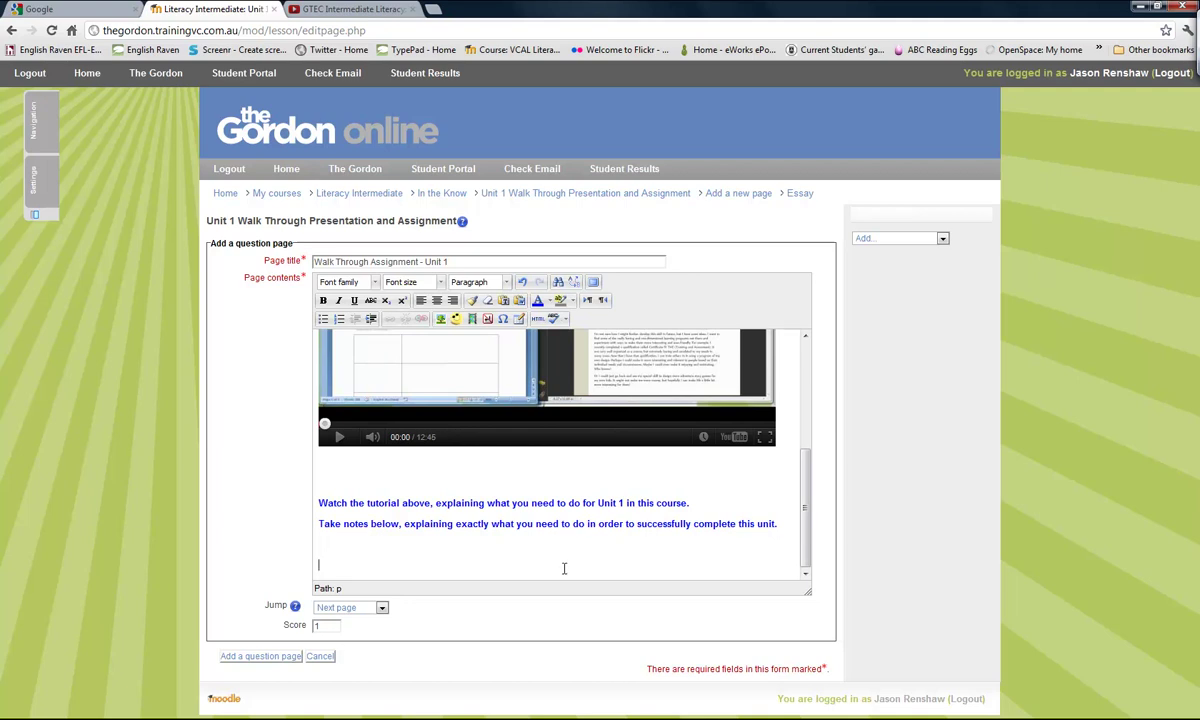
left_click_drag(805, 555, 812, 422)
scroll(812, 470, "down", 1)
left_click(245, 656)
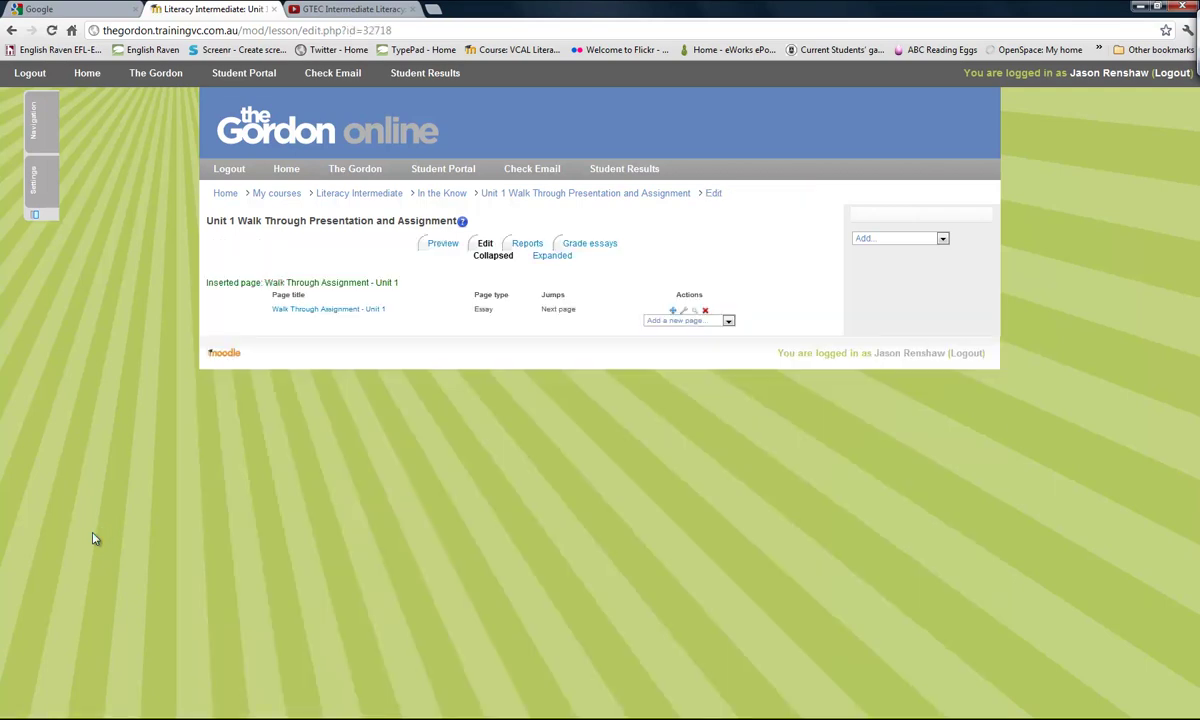
Reopen the Walk Through Assignment - Unit 1 page for editing, set its score to 5 and save it
left_click(684, 311)
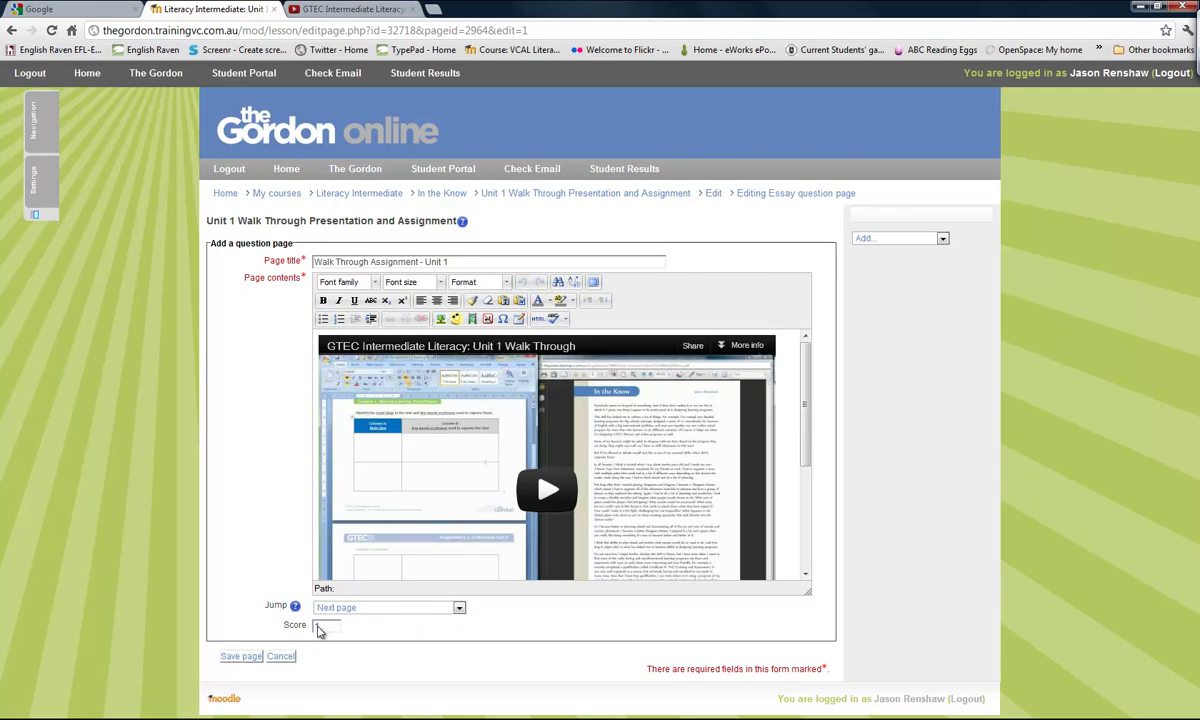
left_click_drag(806, 415, 822, 560)
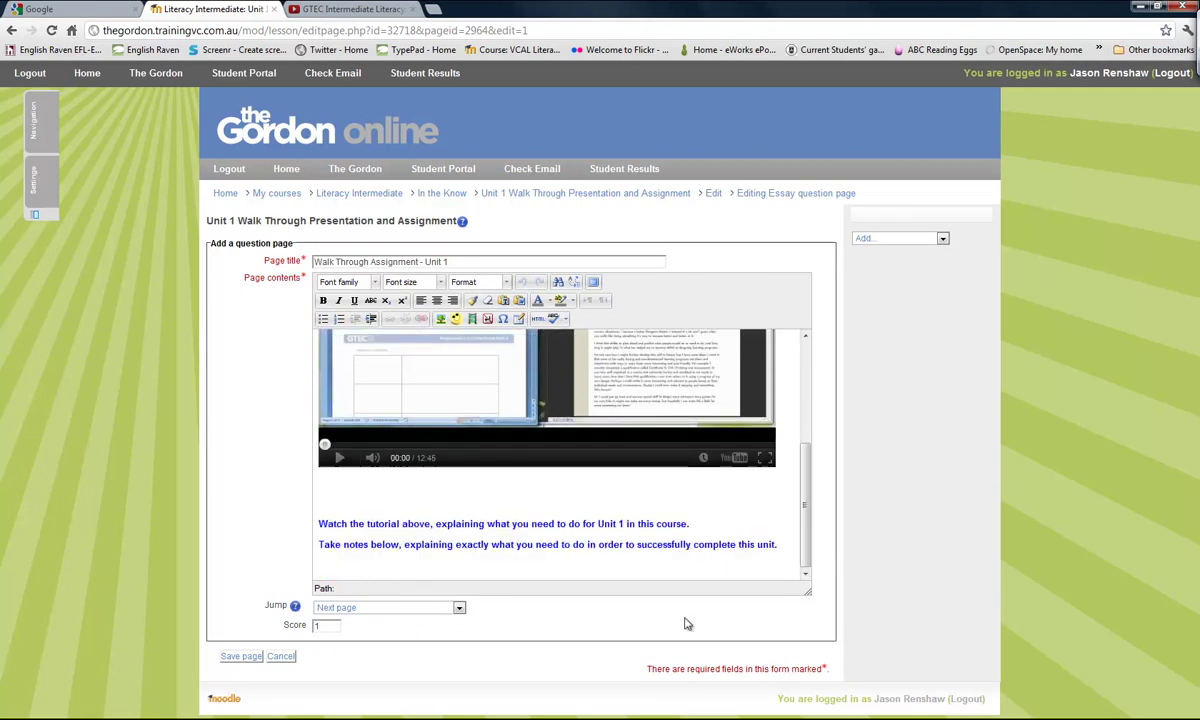
left_click(331, 627)
double_click(333, 632)
type("5")
key("Escape")
left_click(241, 658)
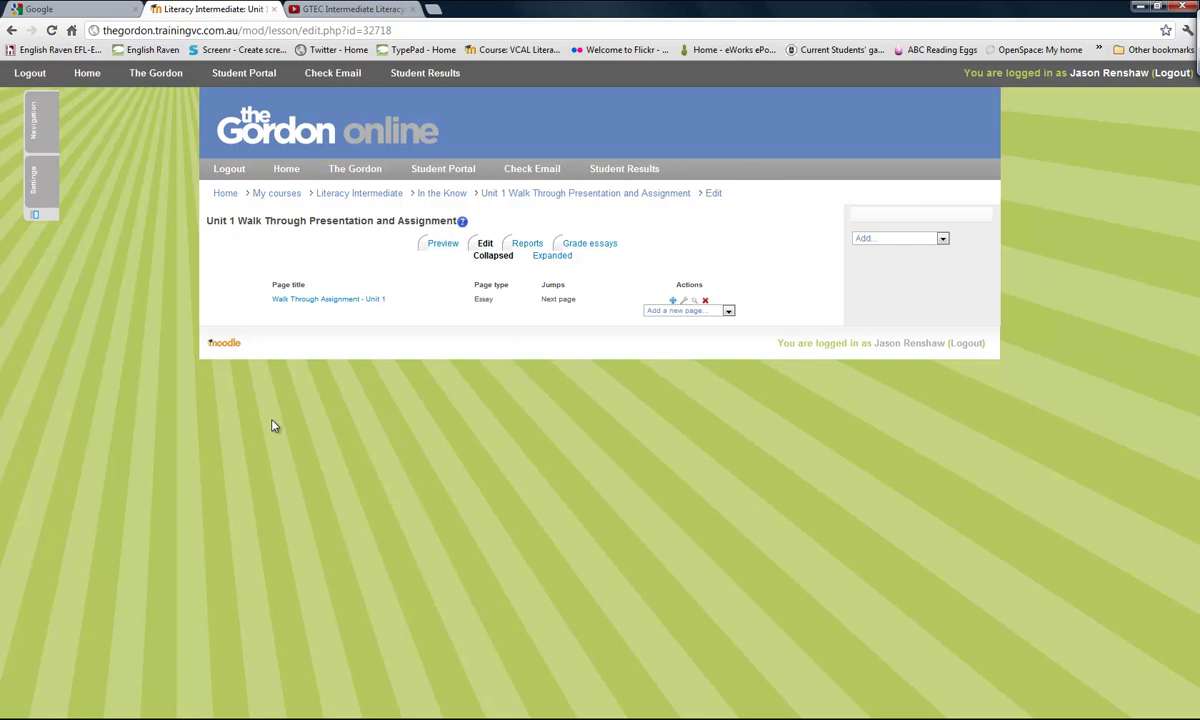
Turn editing off on the Literacy Intermediate course page and open the Unit 1 Walk Through Presentation and Assignment lesson
left_click(362, 194)
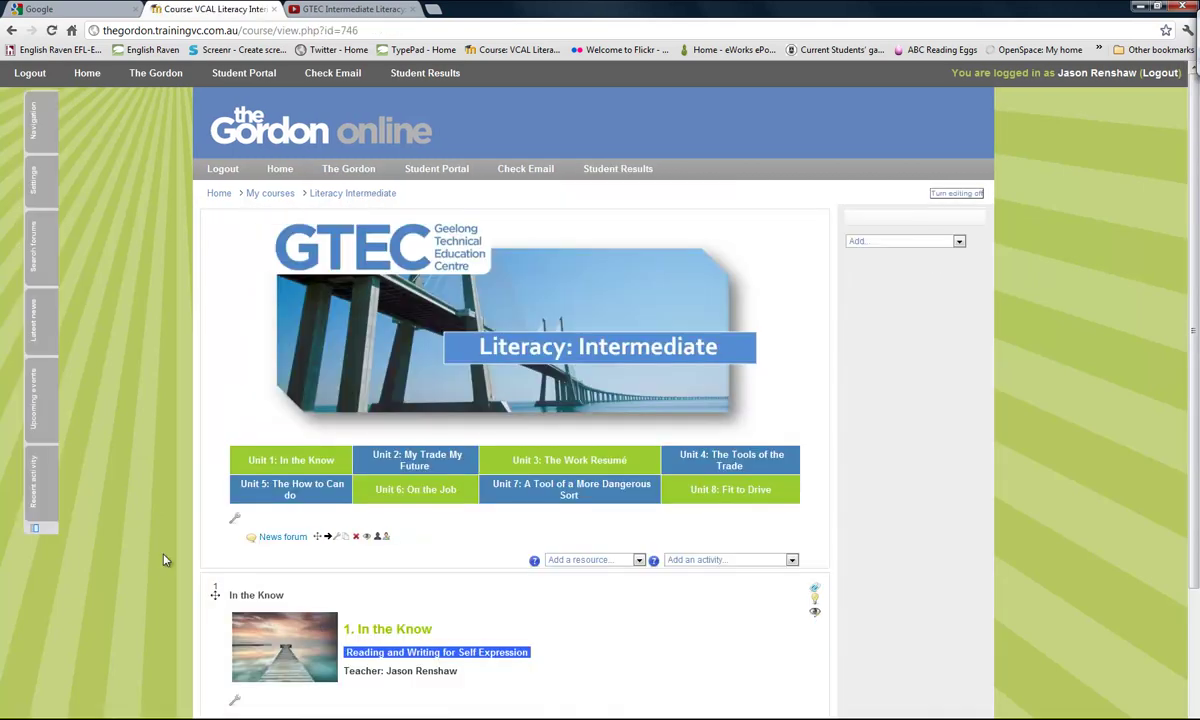
left_click(962, 194)
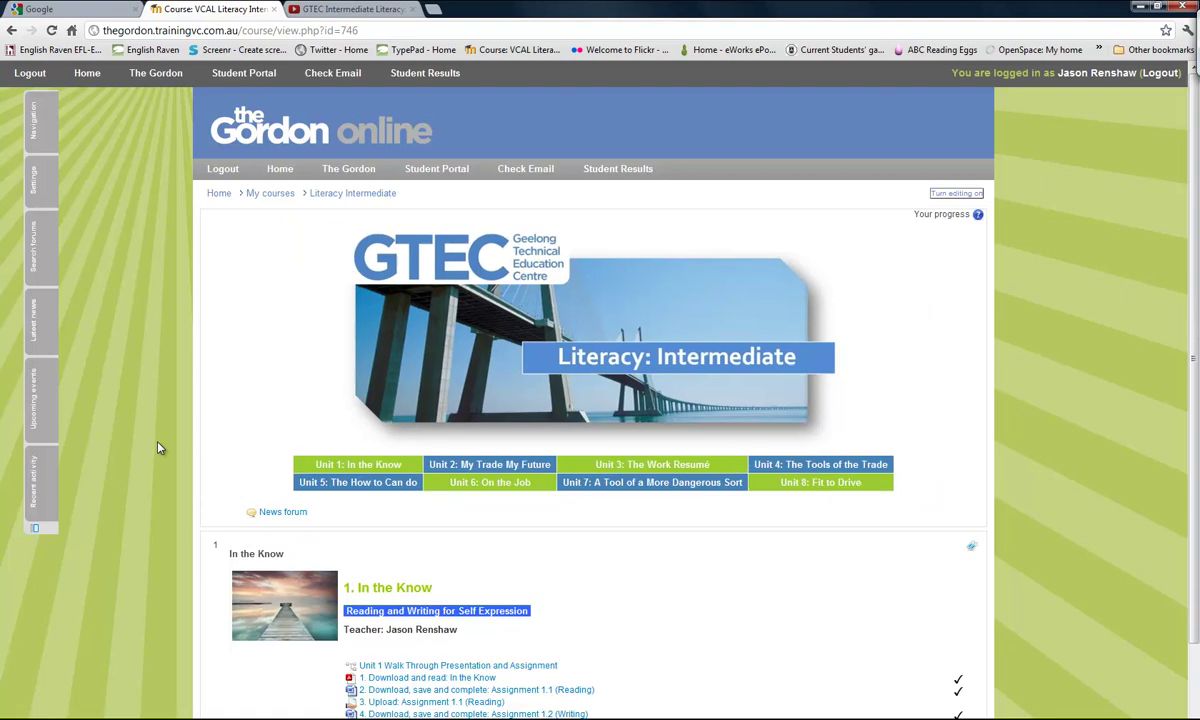
scroll(157, 447, "down", 2)
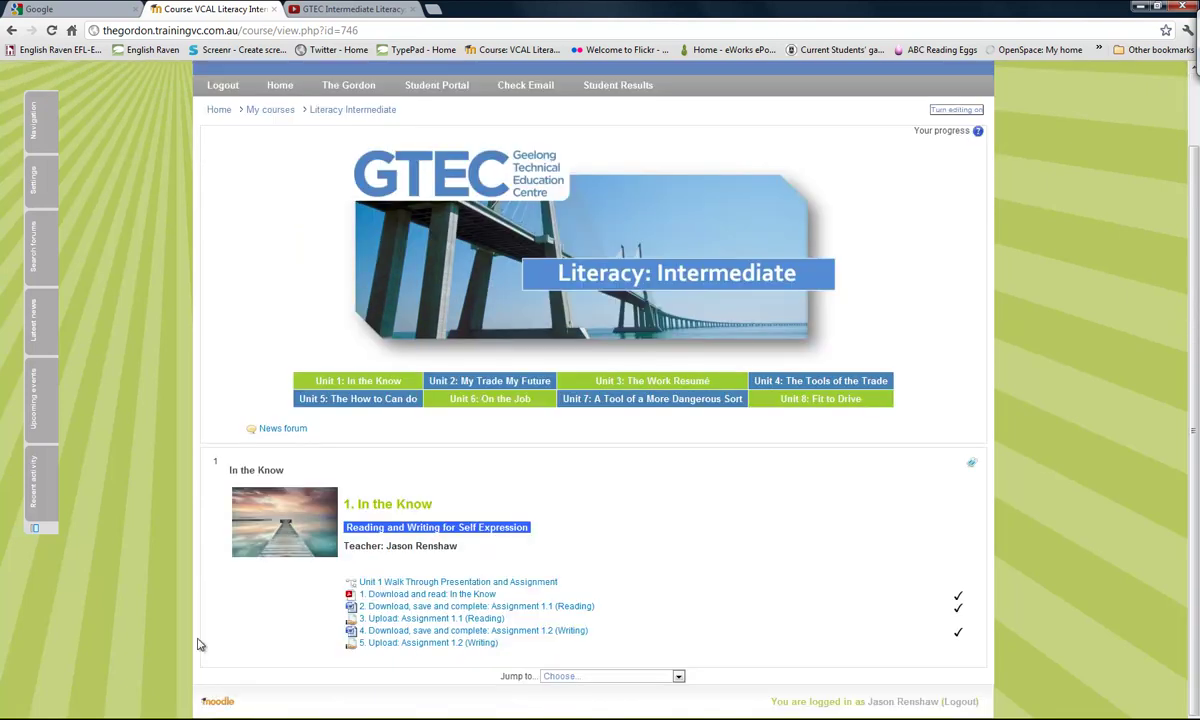
left_click(537, 588)
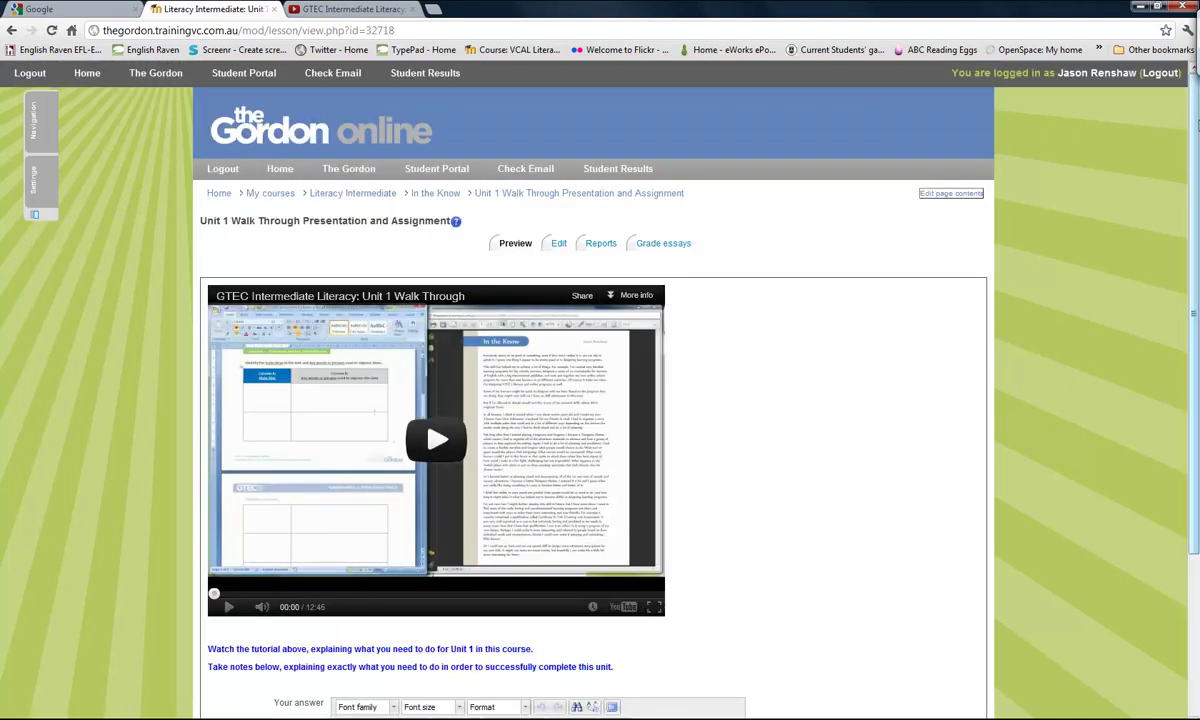
Review the lesson preview, including the embedded video, the instructions and the student's answer box
left_click_drag(1197, 125, 1197, 238)
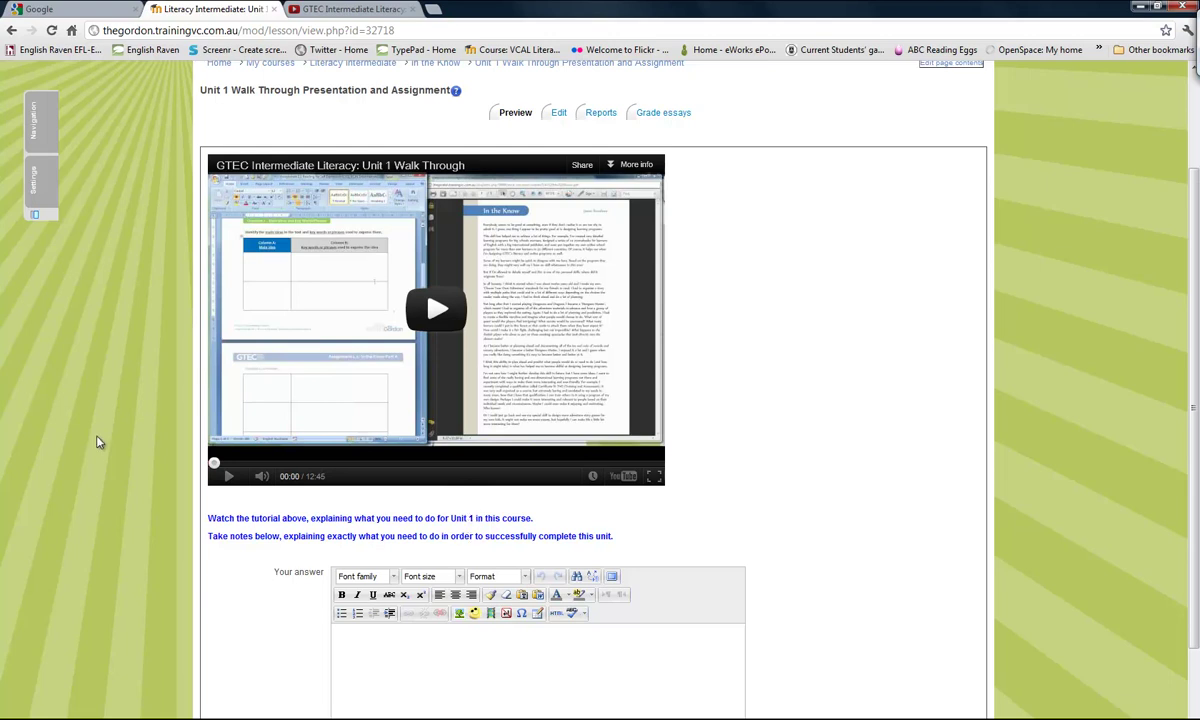
scroll(1197, 363, "down", 1)
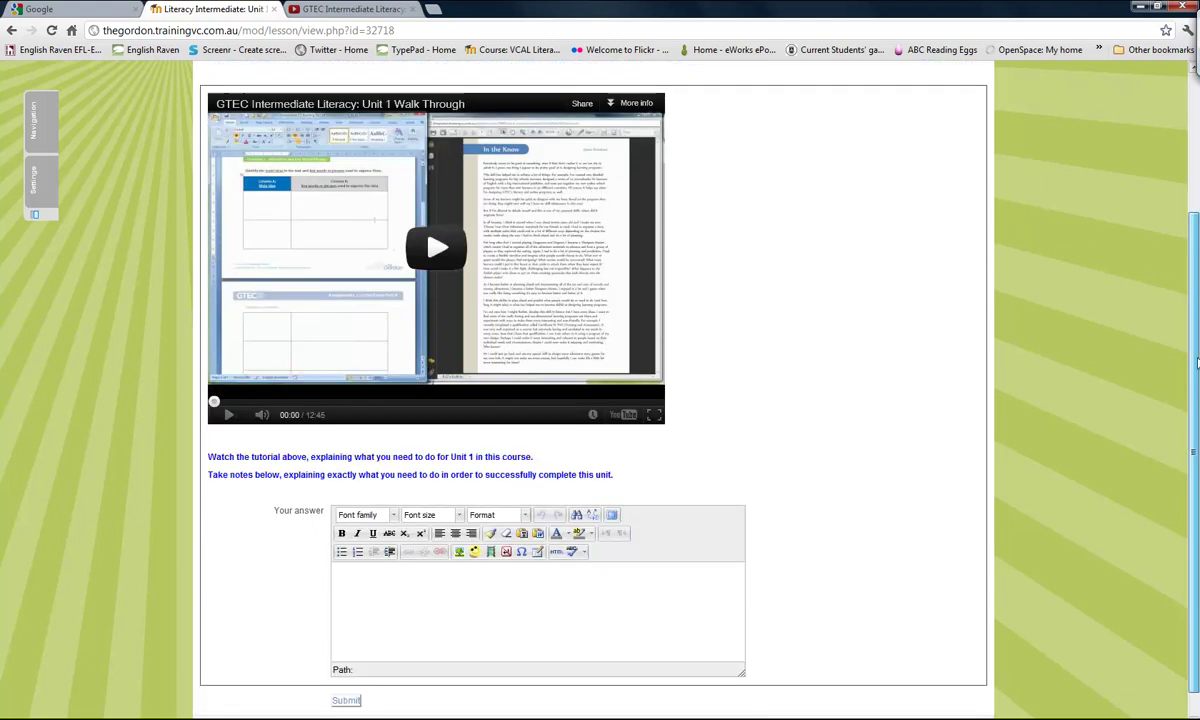
scroll(1197, 363, "up", 1)
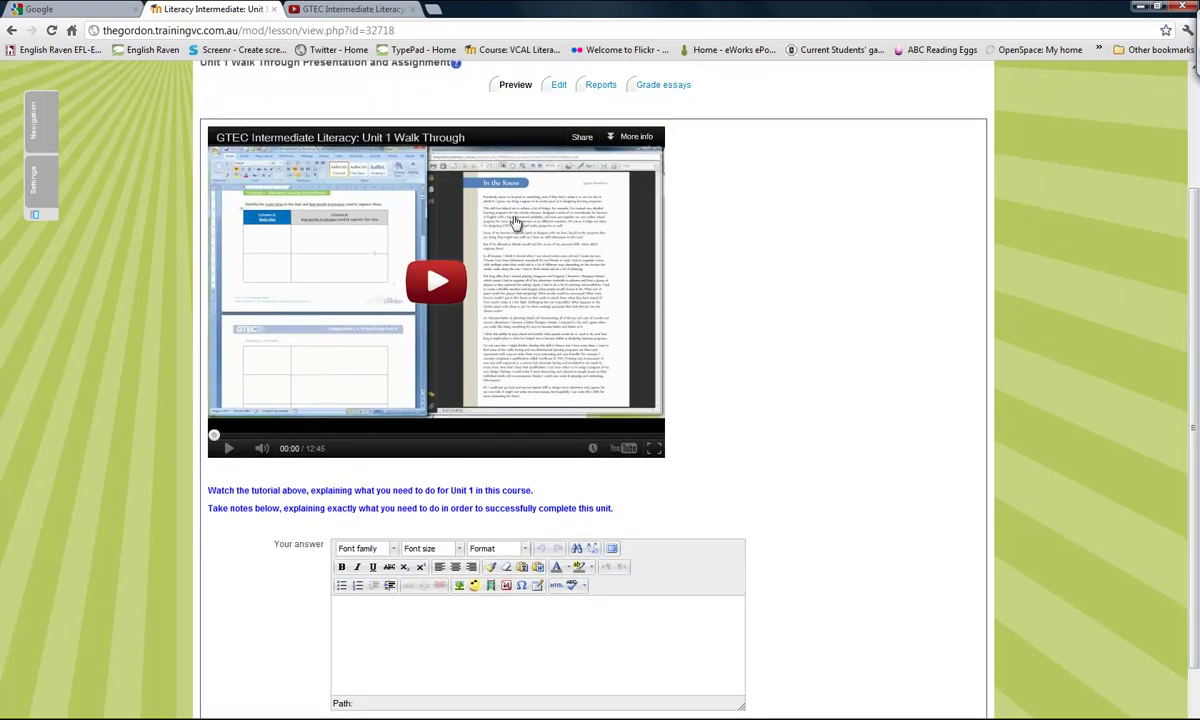
scroll(1197, 290, "up", 3)
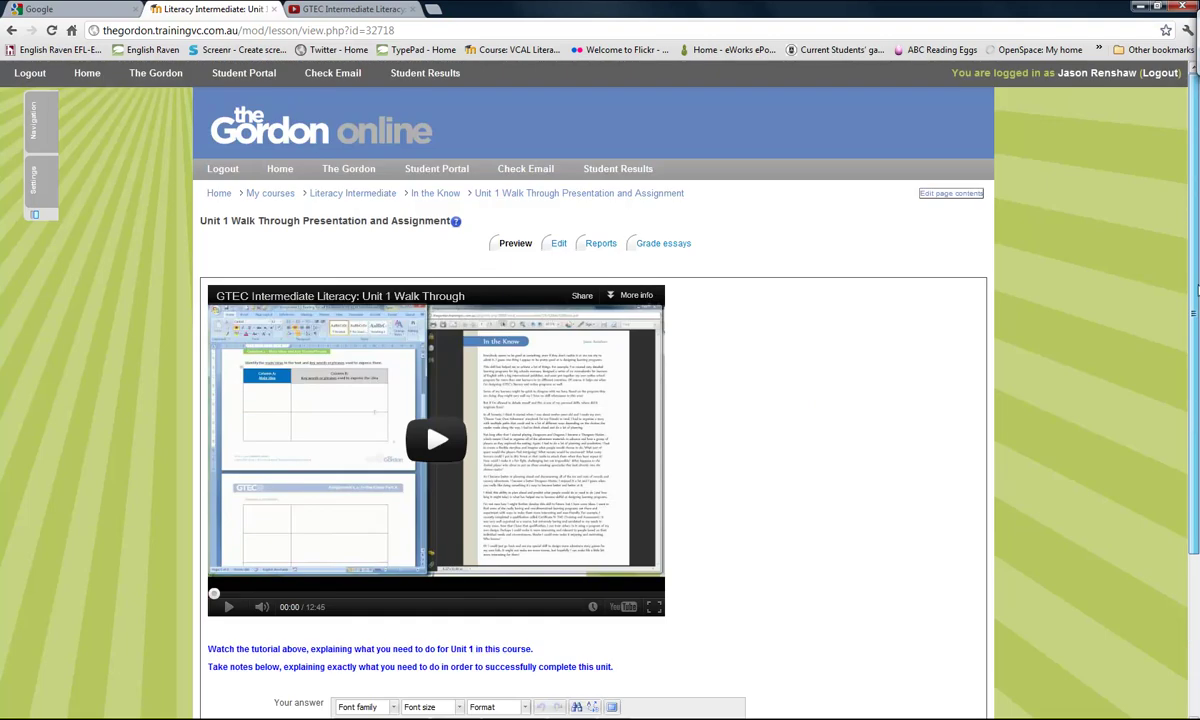
scroll(1197, 290, "down", 1)
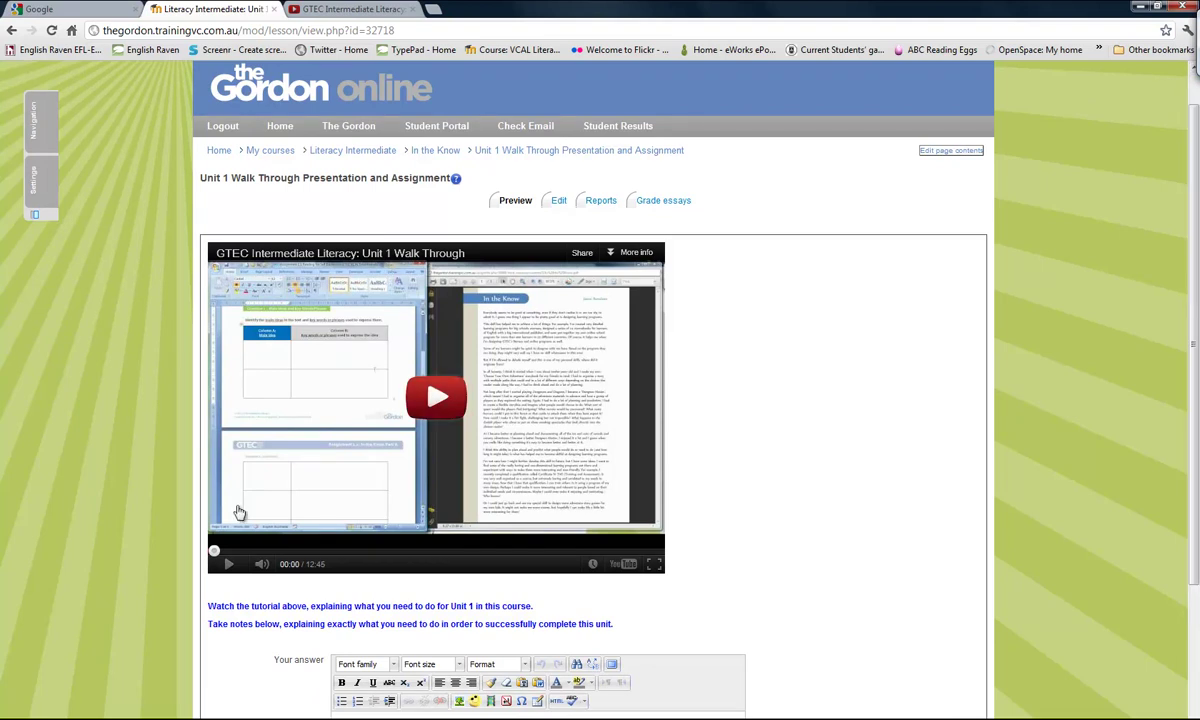
View the Walk Through Assignment - Unit 1 page from the lesson's edit view and open it for editing to inspect its contents
left_click(559, 201)
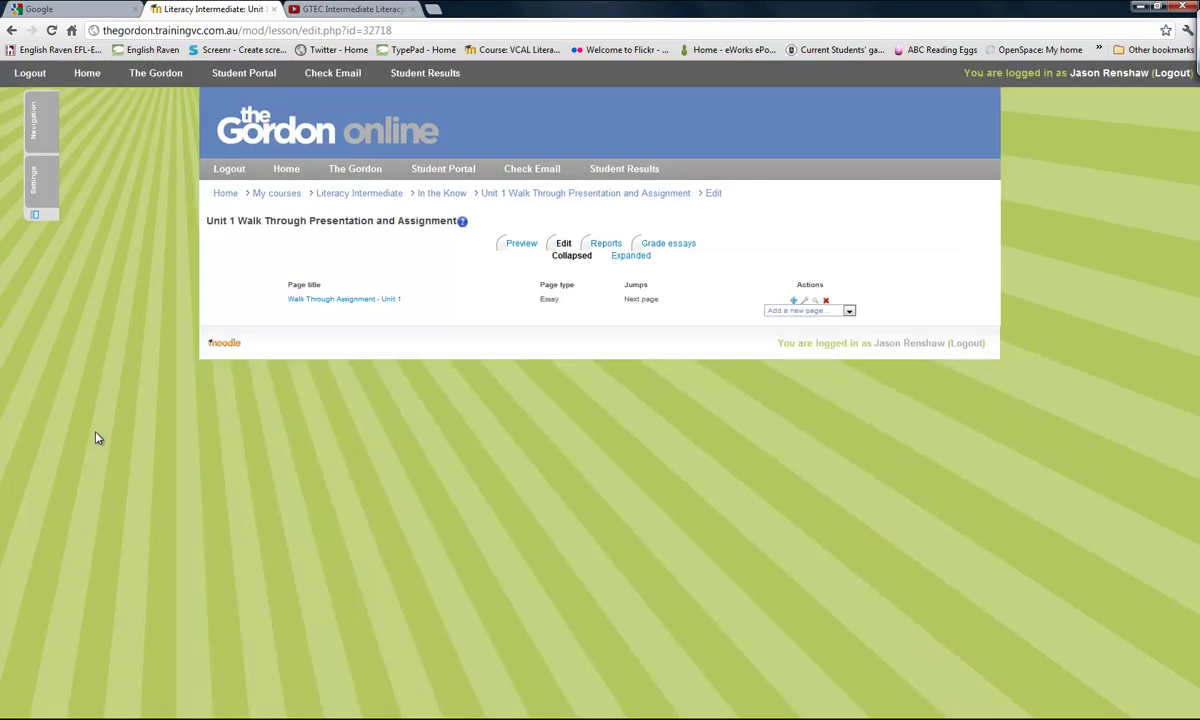
left_click(345, 299)
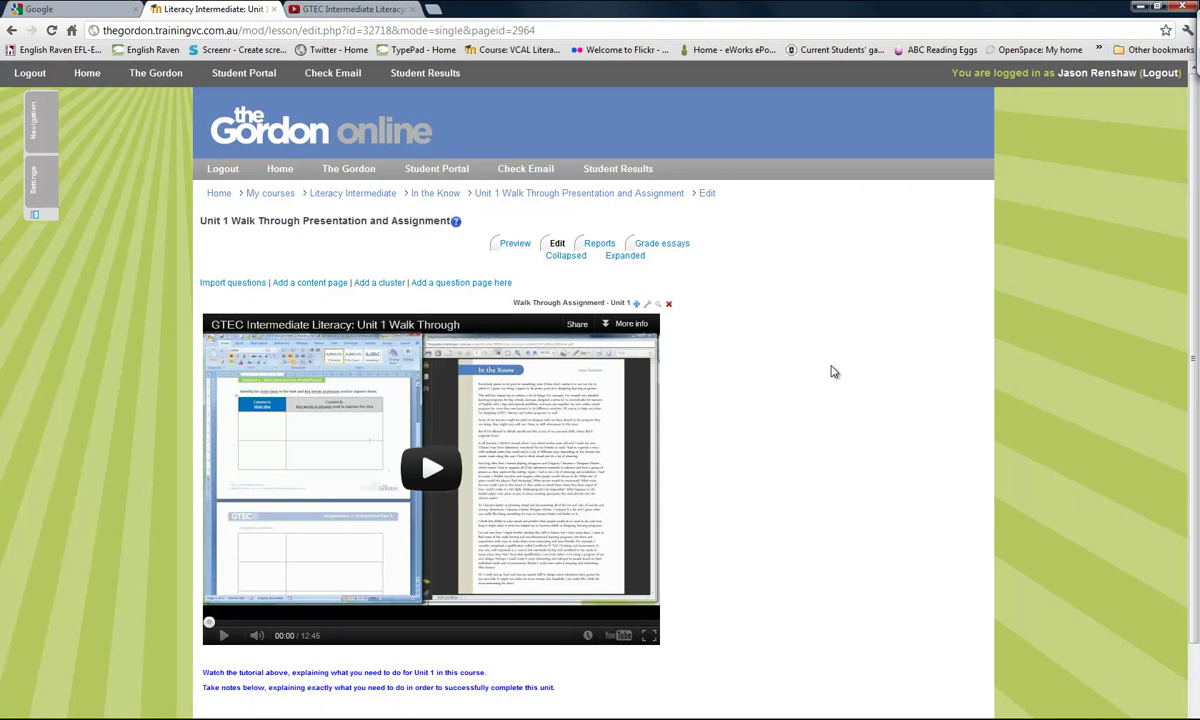
scroll(774, 389, "down", 1)
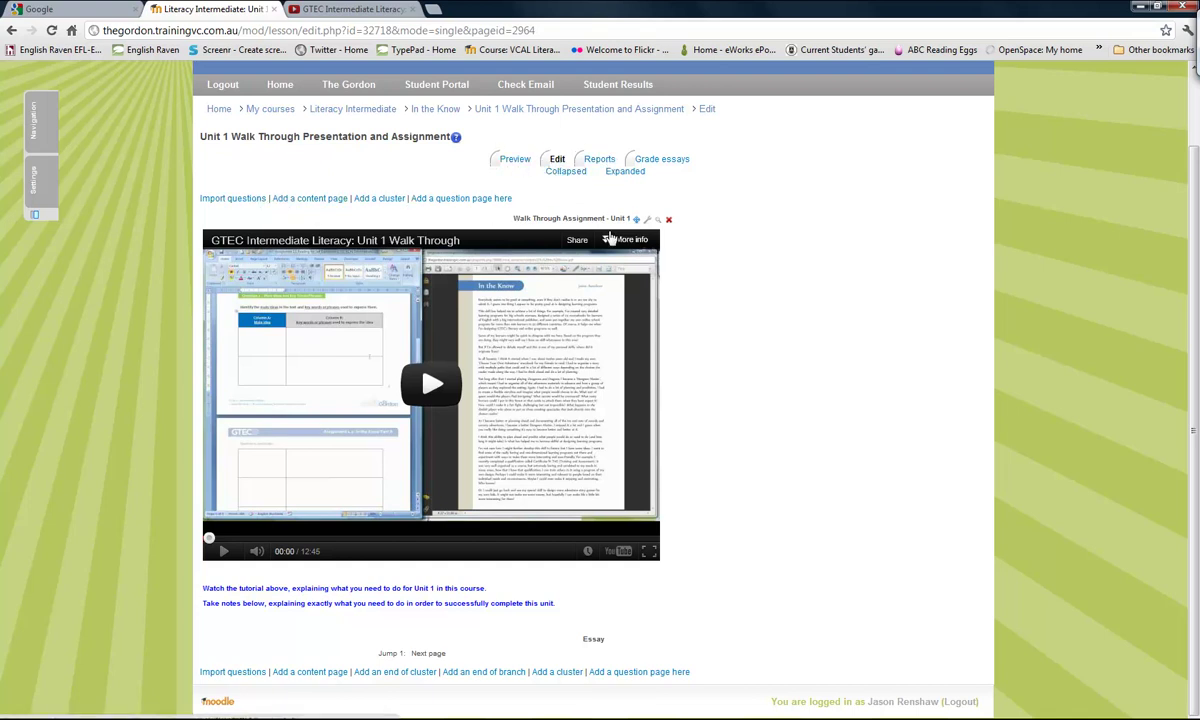
left_click(647, 218)
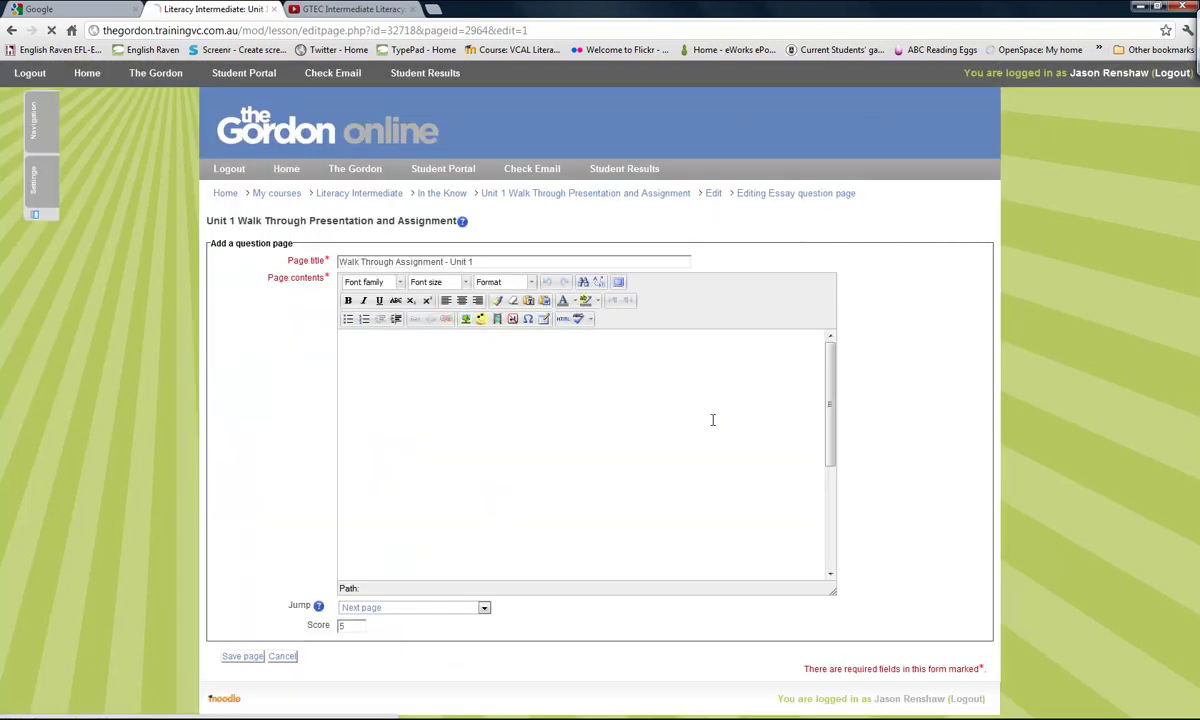
left_click_drag(828, 388, 811, 452)
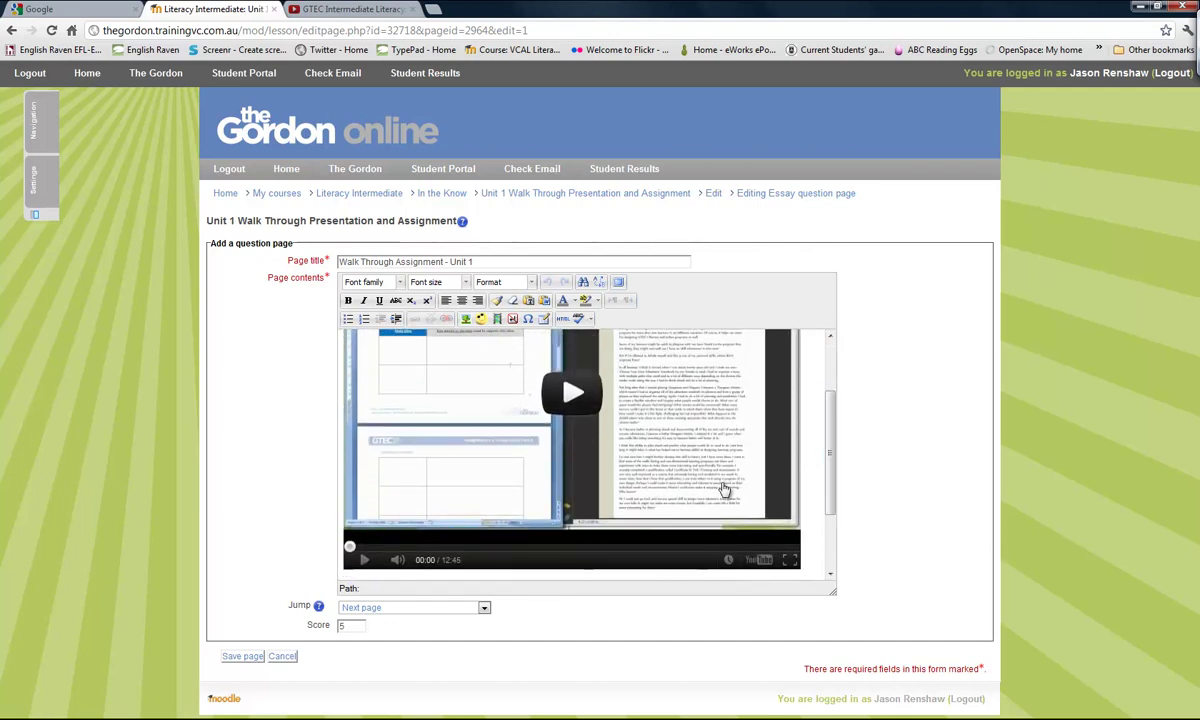
Widen the Page contents editor of the Walk Through Assignment - Unit 1 page and return to the beginning of its contents
left_click_drag(834, 588, 957, 592)
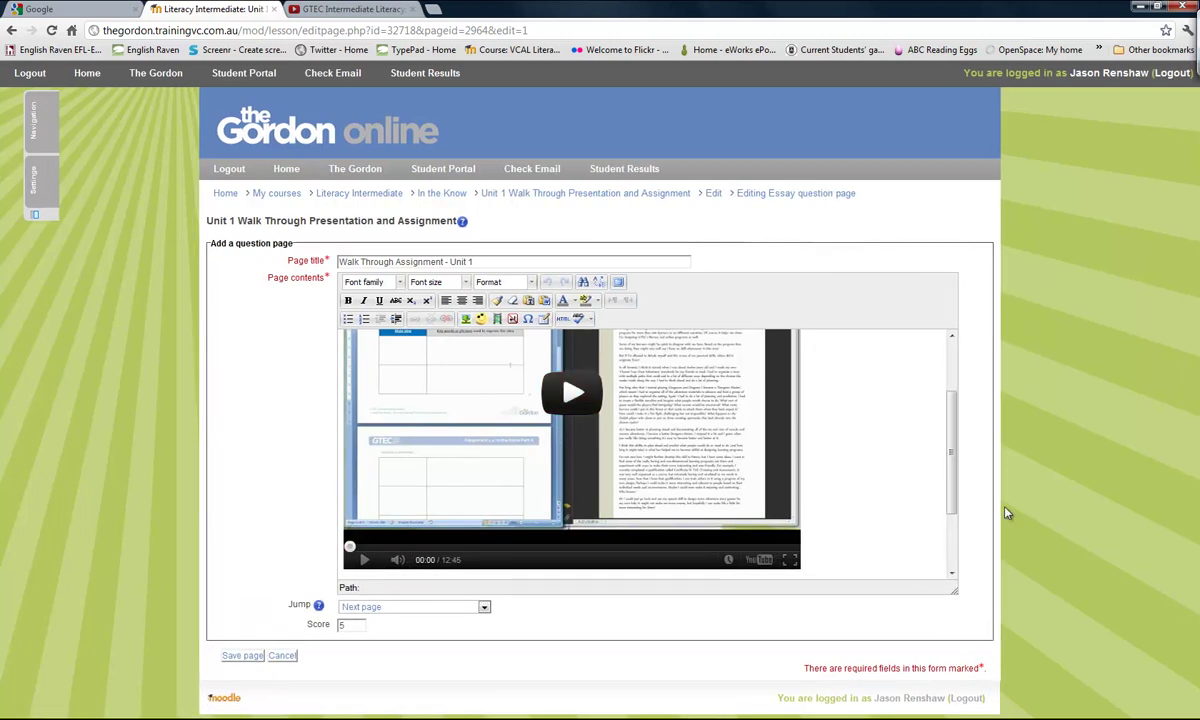
scroll(891, 413, "up", 2)
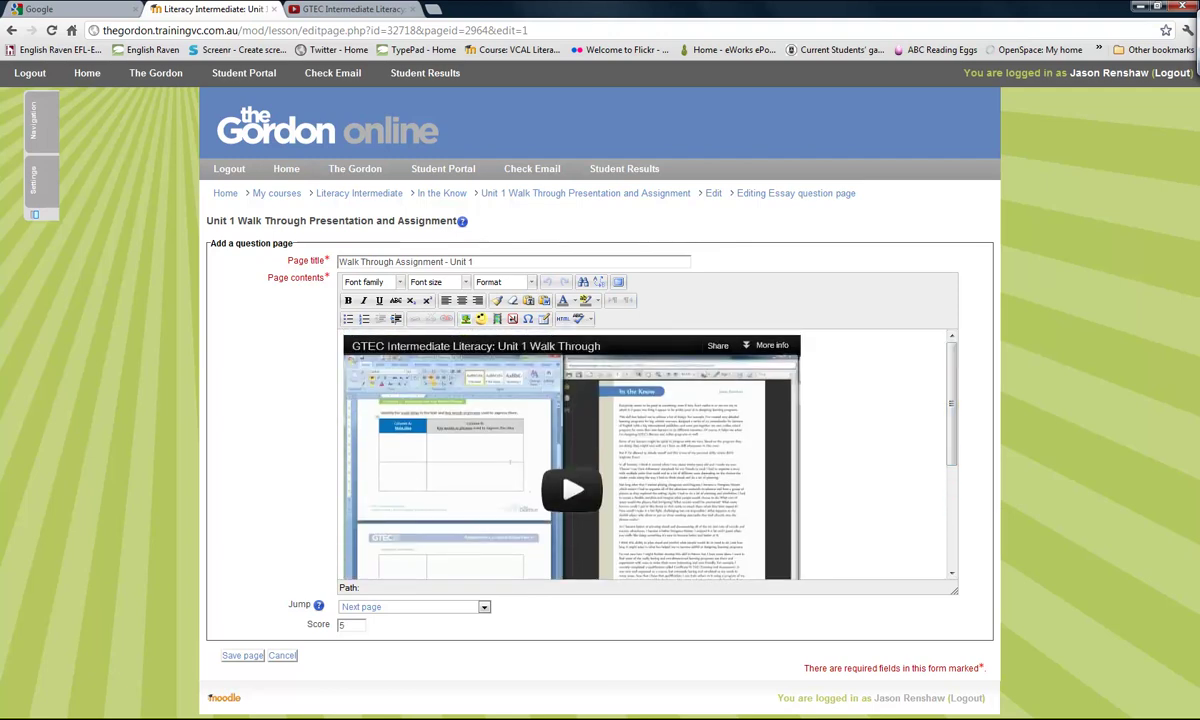
On the video's YouTube page, set the custom embed width to 720 px and copy the updated embed code
left_click(325, 10)
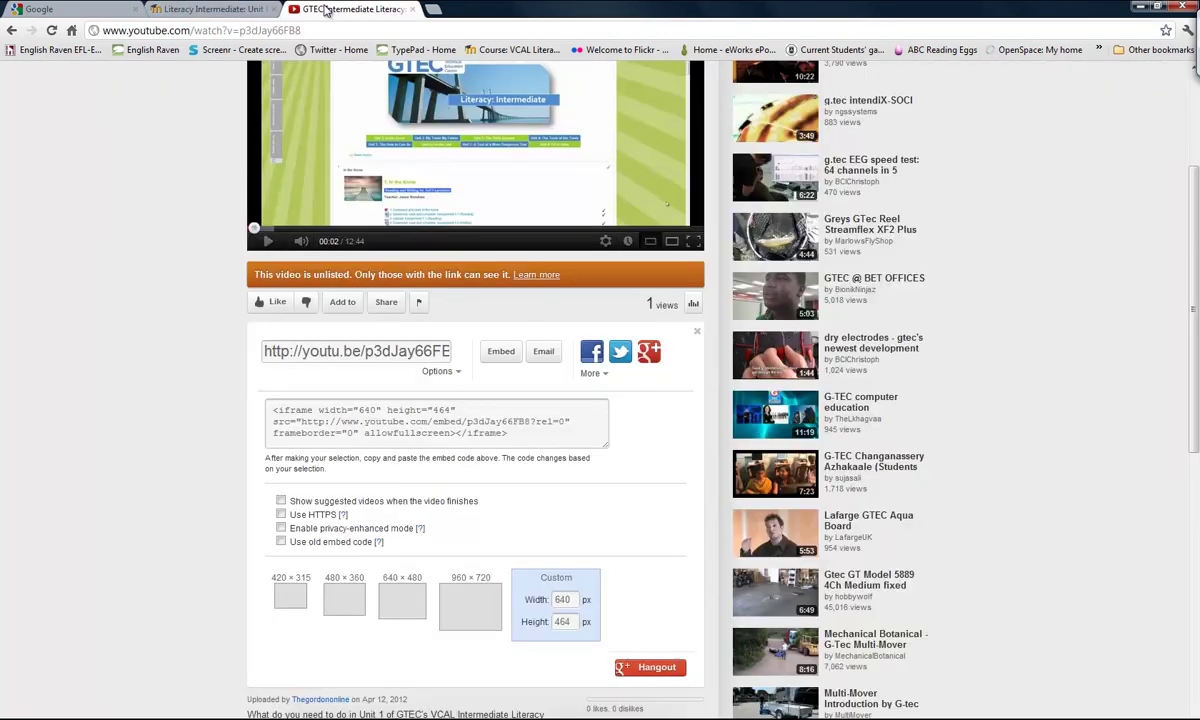
scroll(140, 405, "up", 2)
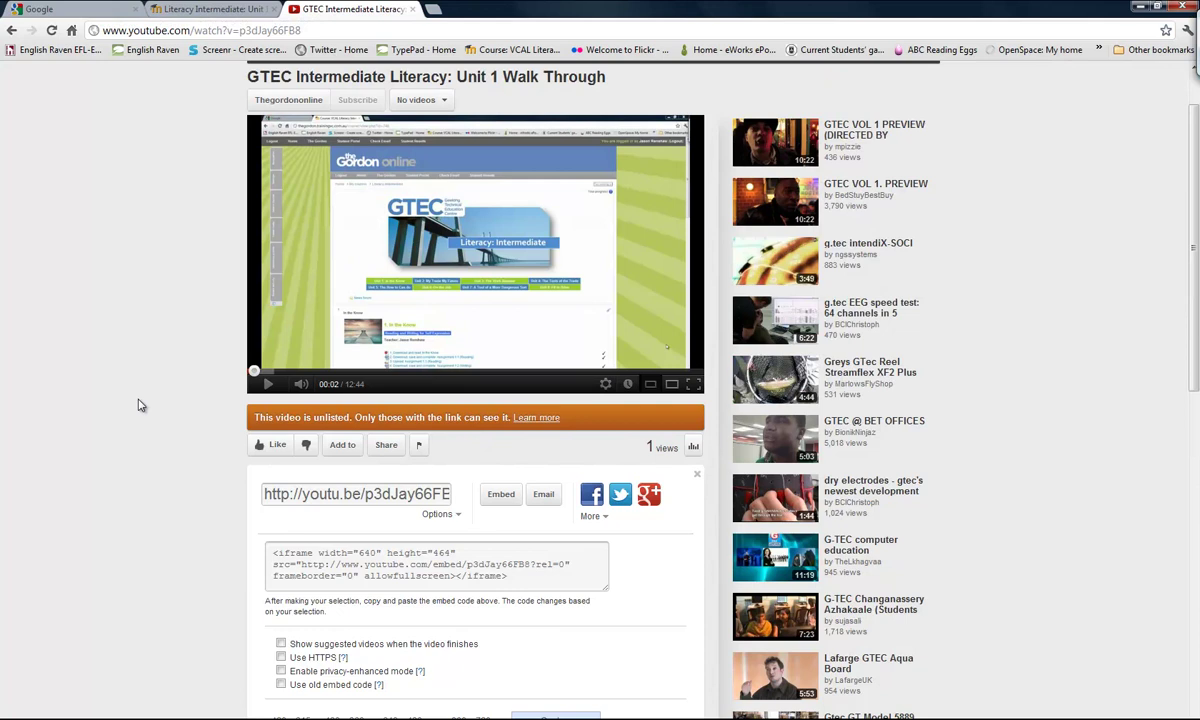
scroll(140, 405, "down", 1)
double_click(568, 671)
type("720")
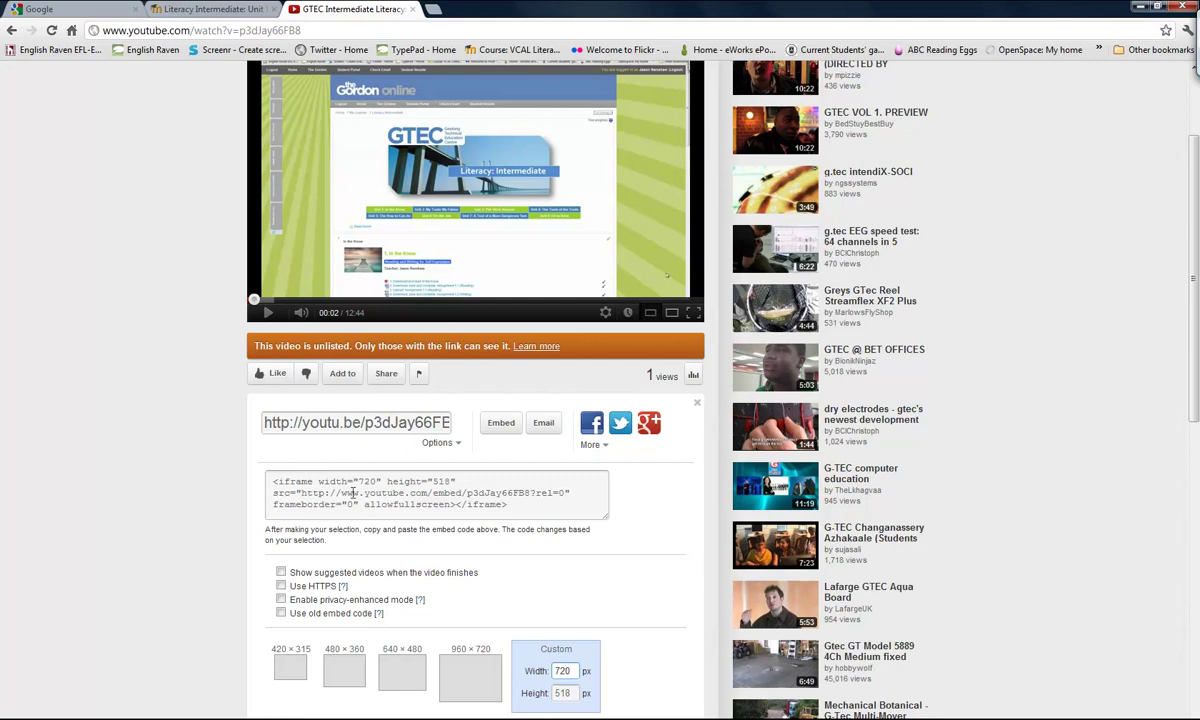
left_click(386, 489)
right_click(388, 491)
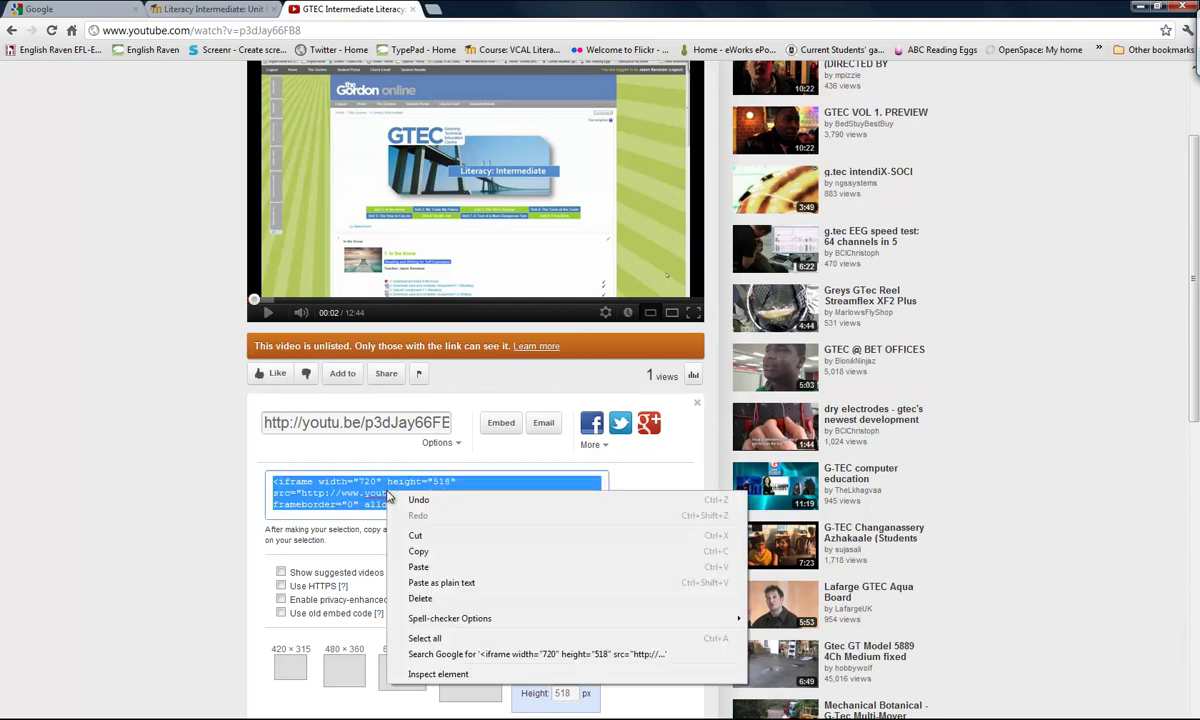
left_click(418, 552)
Replace the iframe code in the Moodle essay page's HTML source with the copied 720 px wide embed code and save the page
left_click(203, 7)
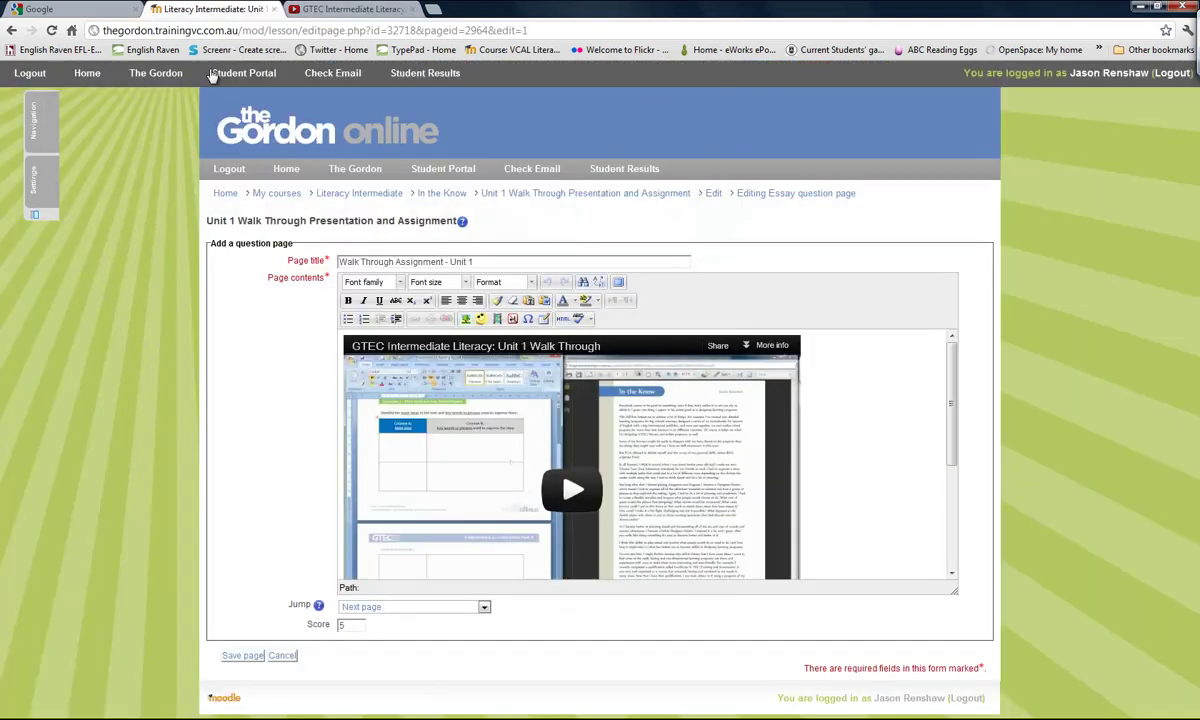
left_click(561, 319)
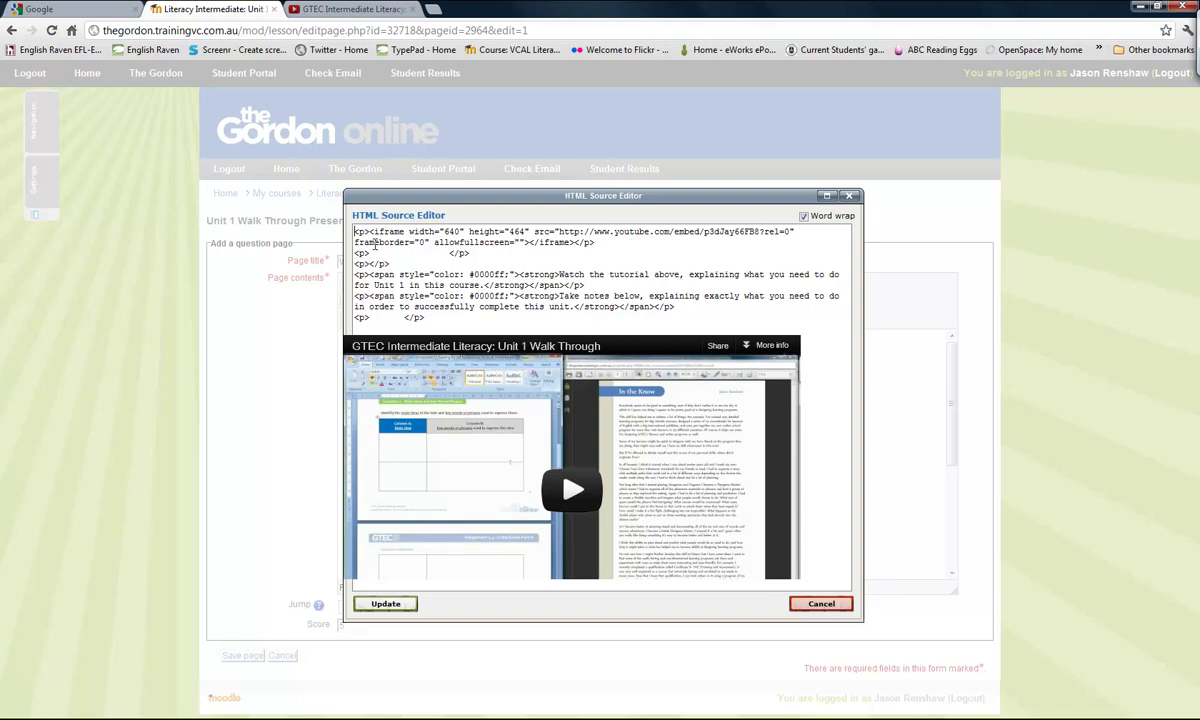
left_click_drag(371, 231, 570, 243)
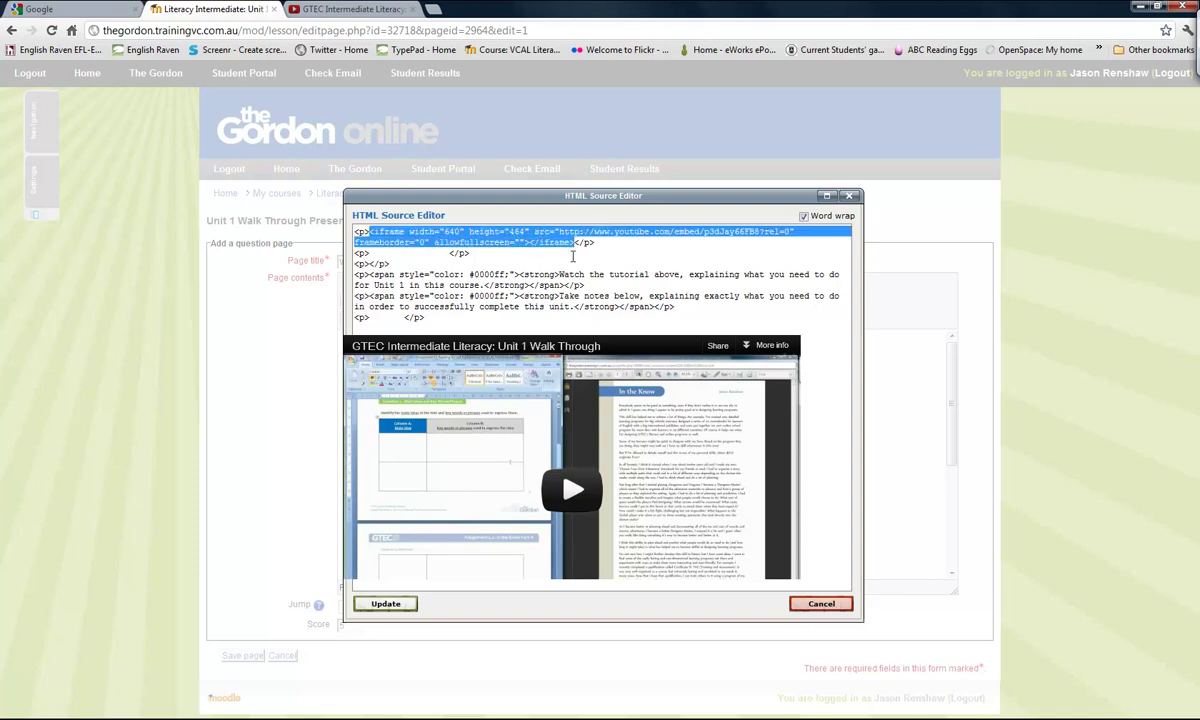
key("ctrl+v")
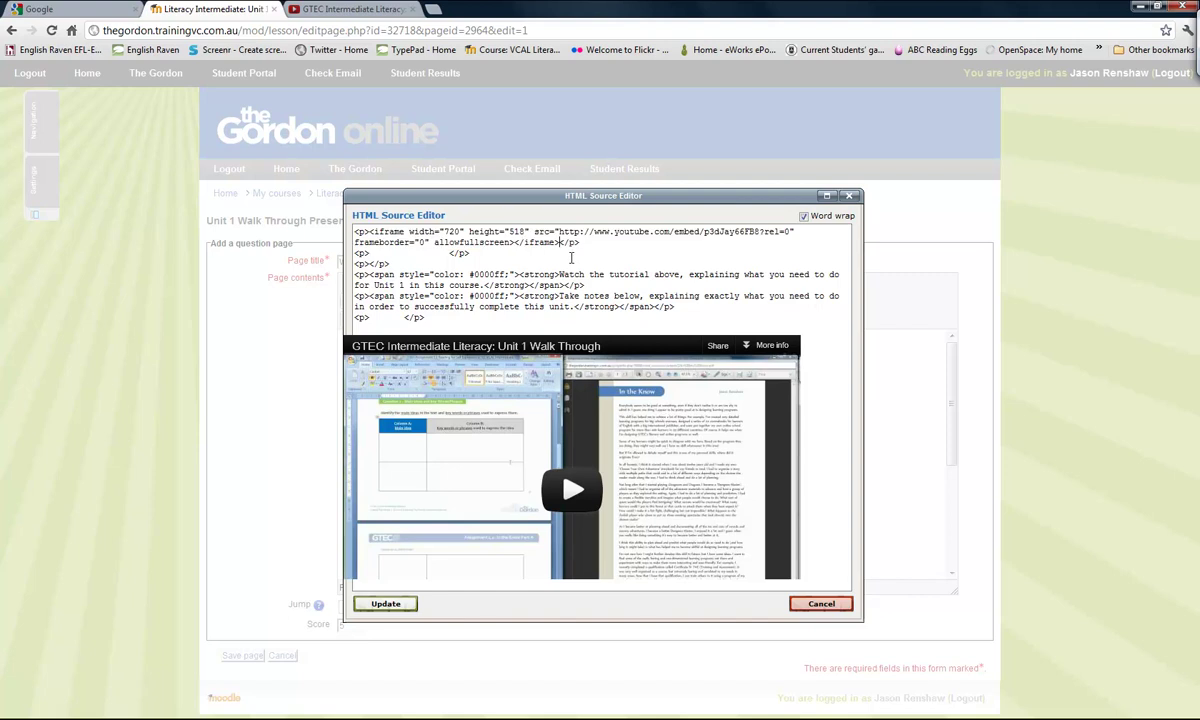
left_click(385, 603)
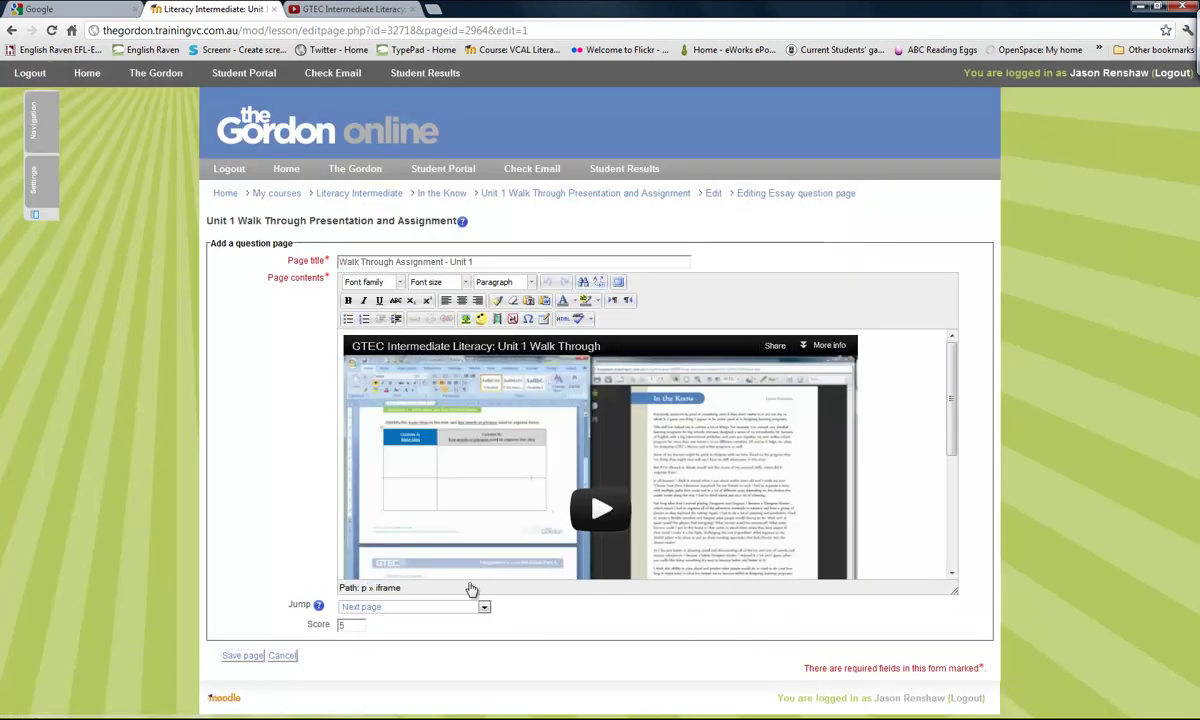
left_click_drag(951, 407, 950, 355)
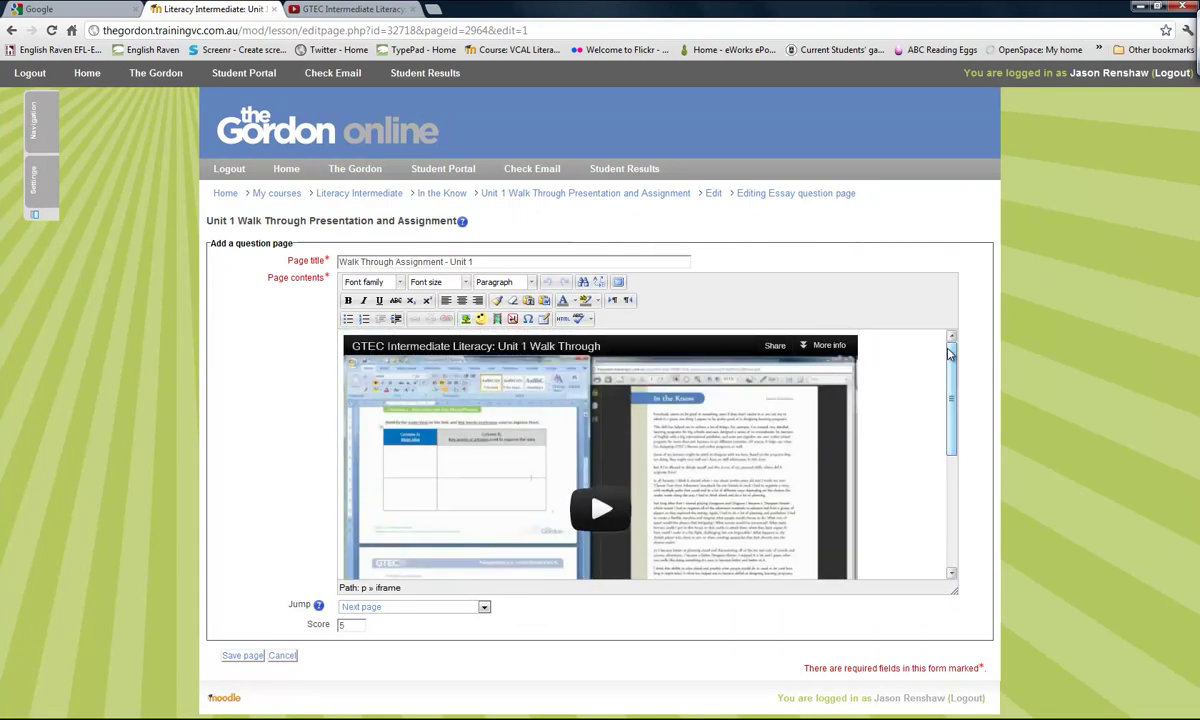
left_click(242, 655)
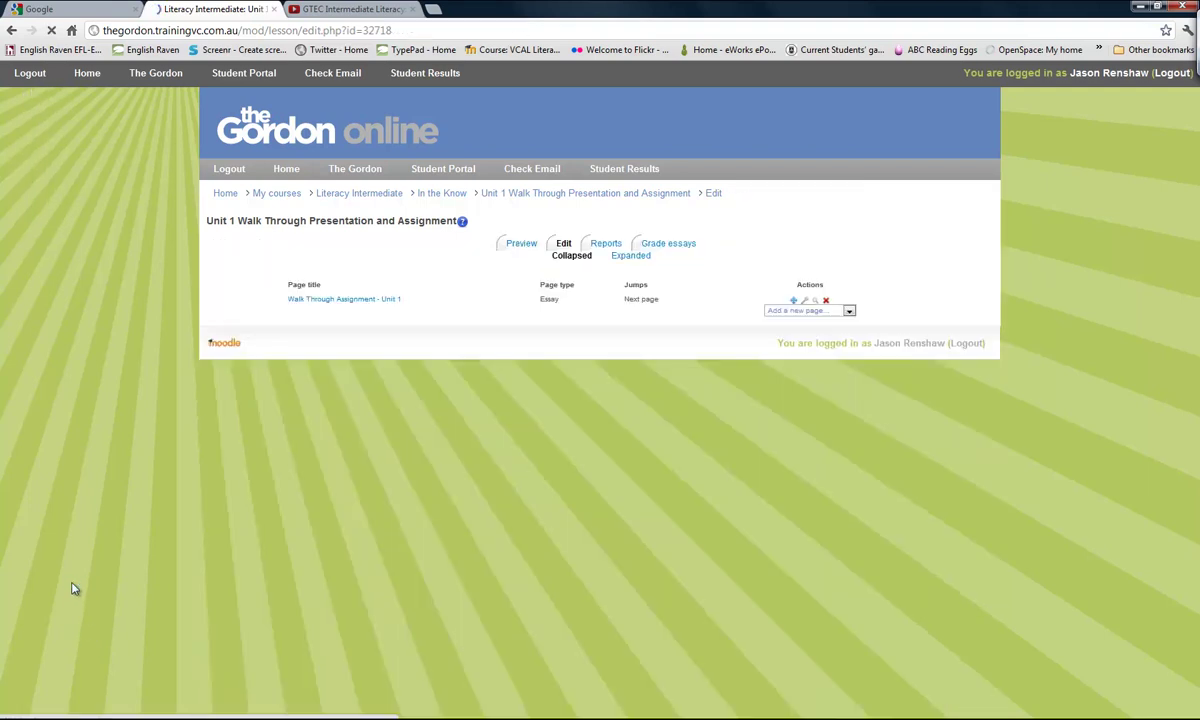
Reopen the Unit 1 Walk Through Presentation and Assignment lesson from the course page and review its video, instructions and answer box
left_click(390, 197)
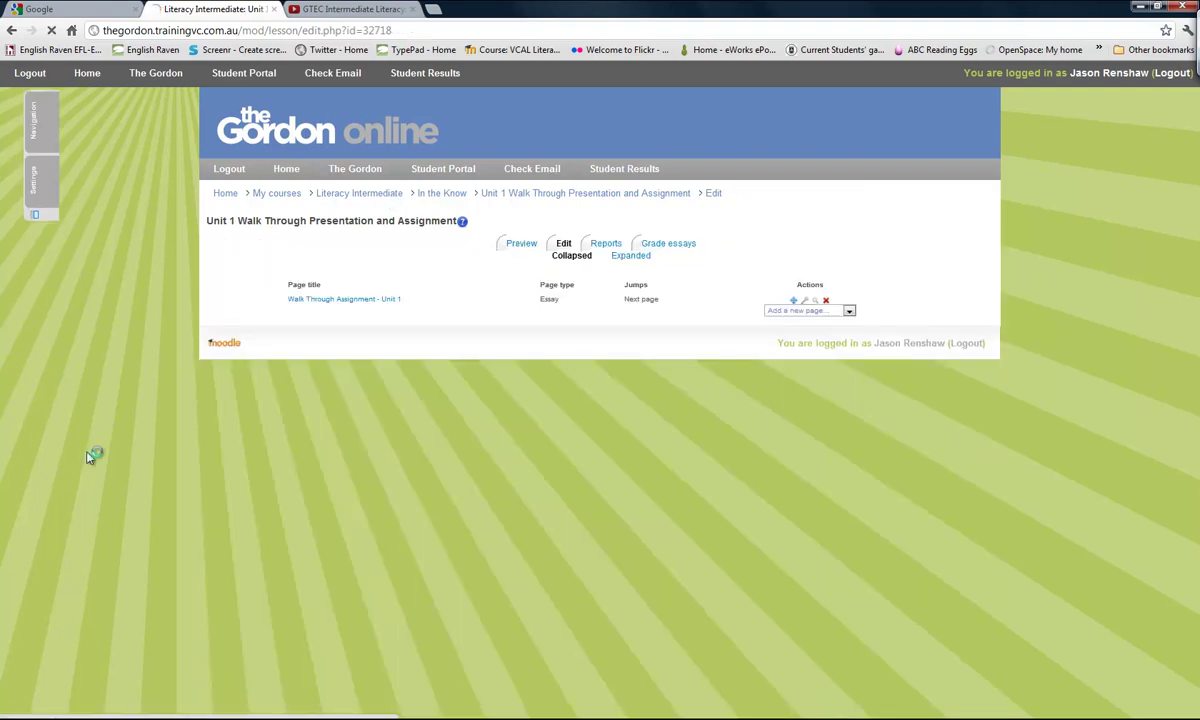
scroll(100, 540, "down", 2)
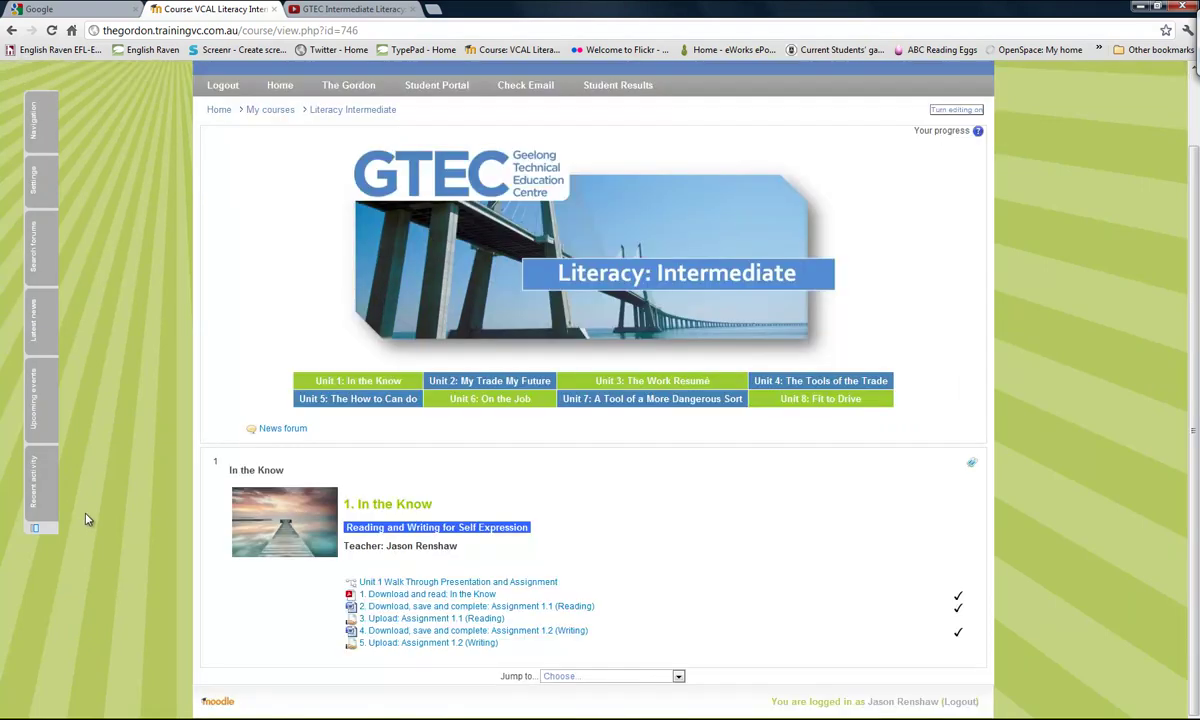
left_click(460, 582)
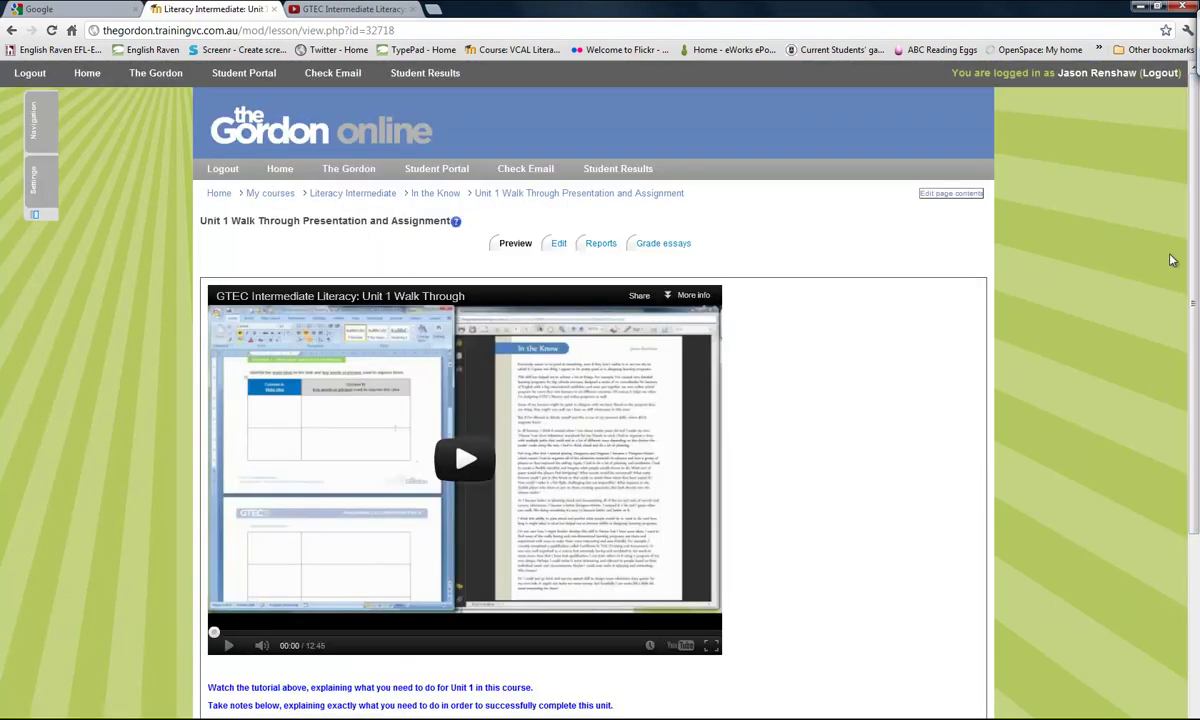
left_click_drag(1196, 230, 1197, 360)
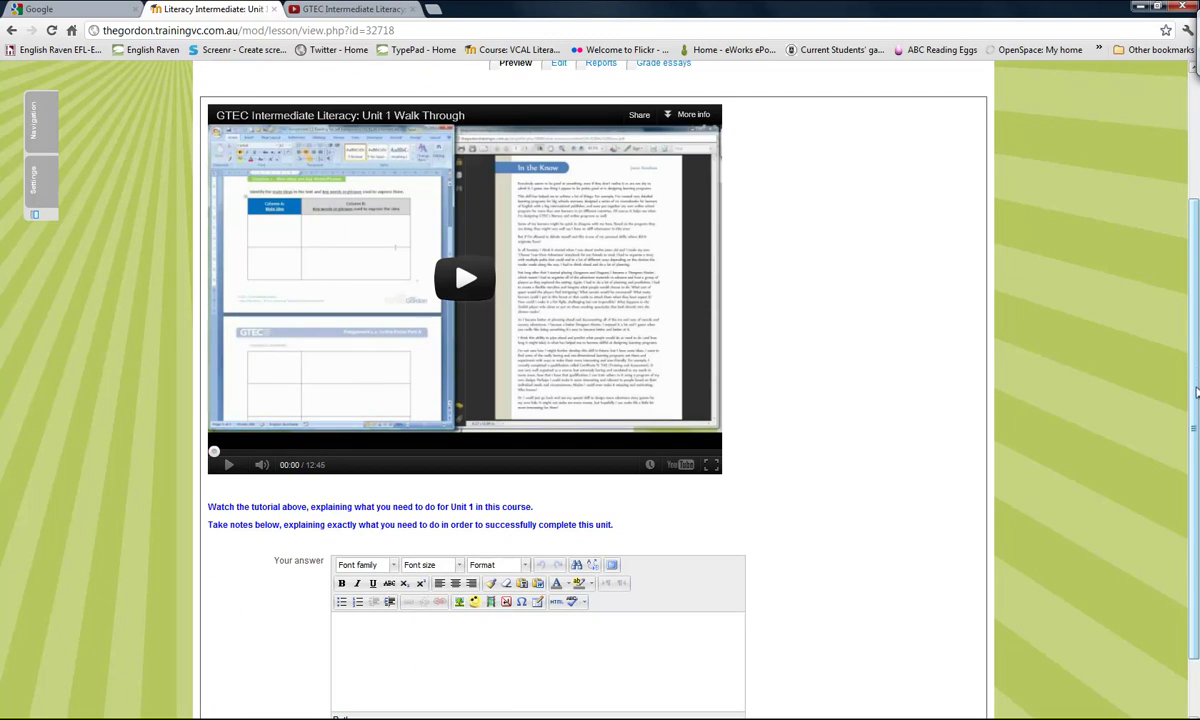
scroll(1110, 400, "down", 1)
left_click(416, 604)
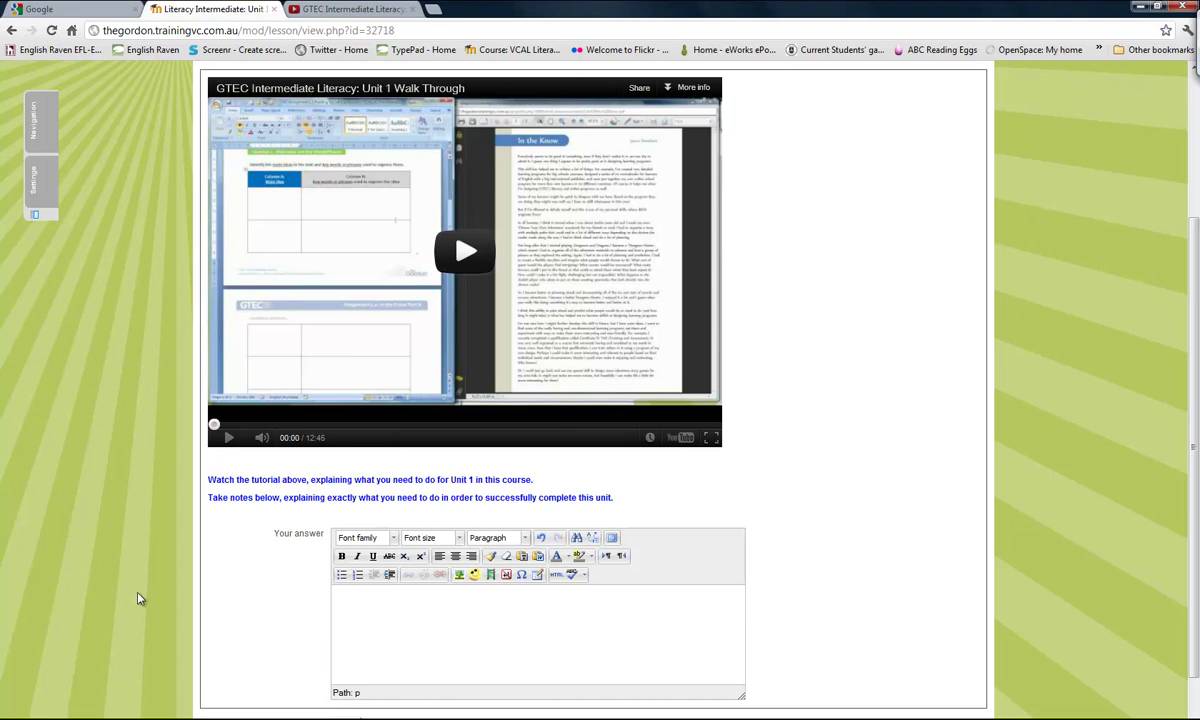
scroll(136, 595, "down", 1)
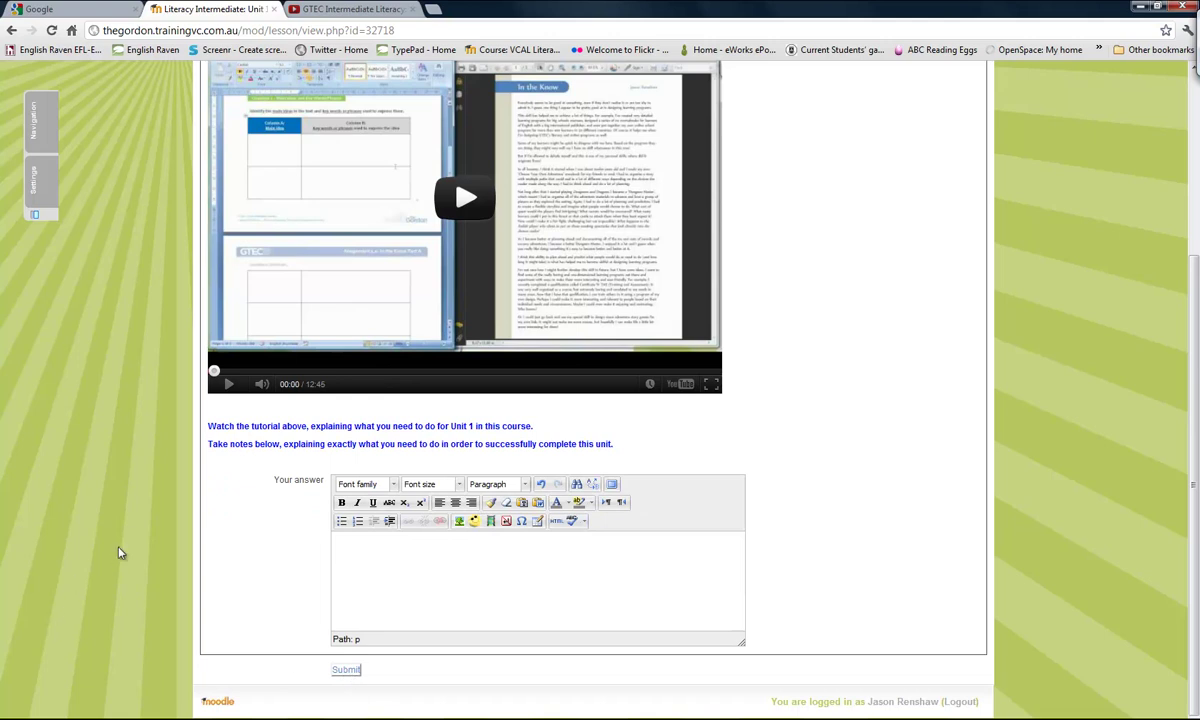
scroll(118, 552, "up", 5)
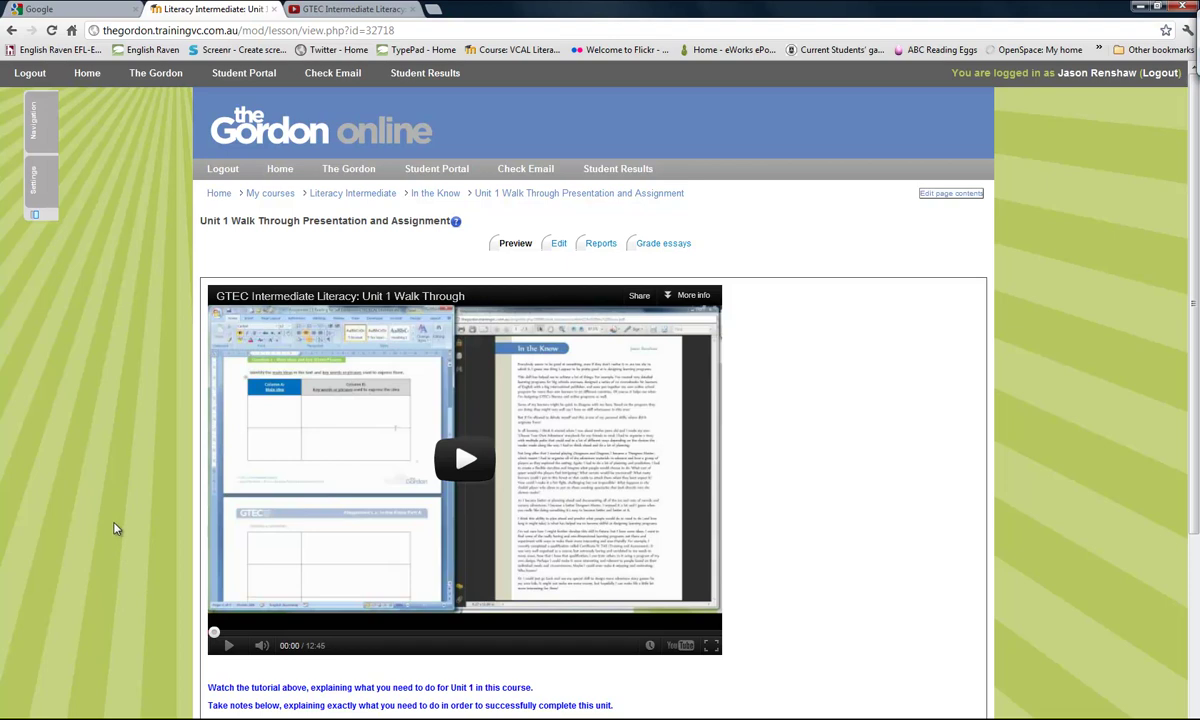
Return to the Literacy Intermediate course page and view the activities listed under In the Know
left_click(334, 193)
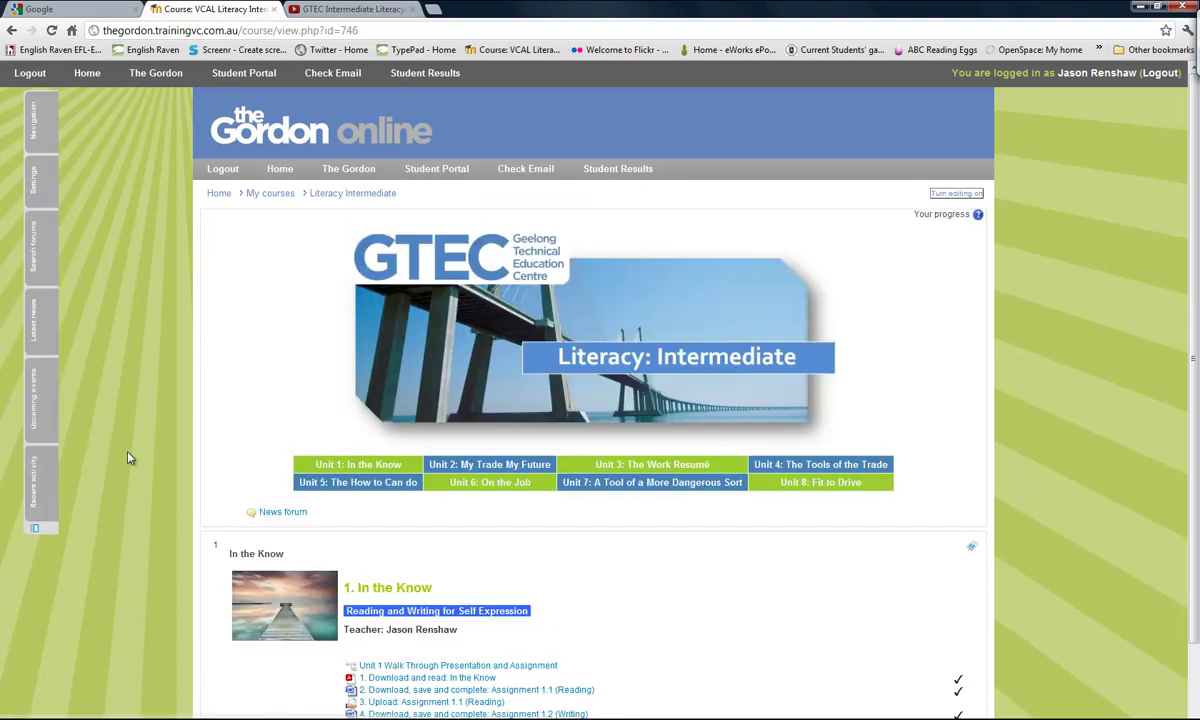
scroll(145, 429, "down", 2)
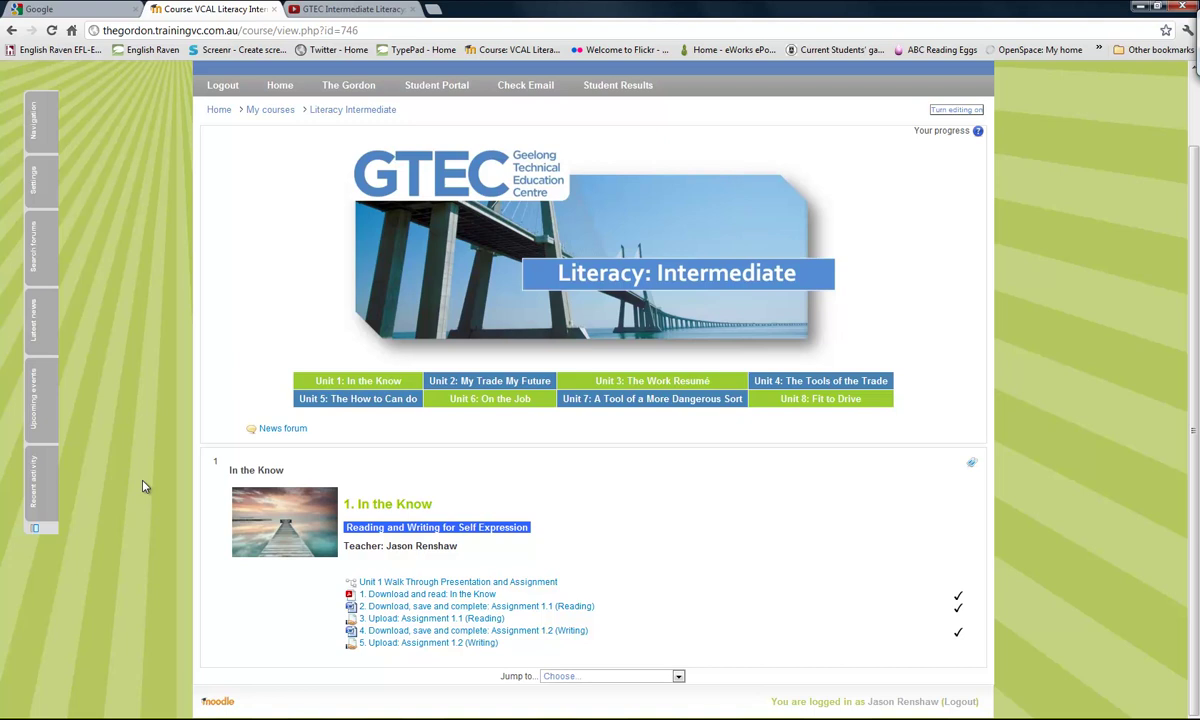
scroll(145, 486, "up", 2)
scroll(146, 486, "down", 2)
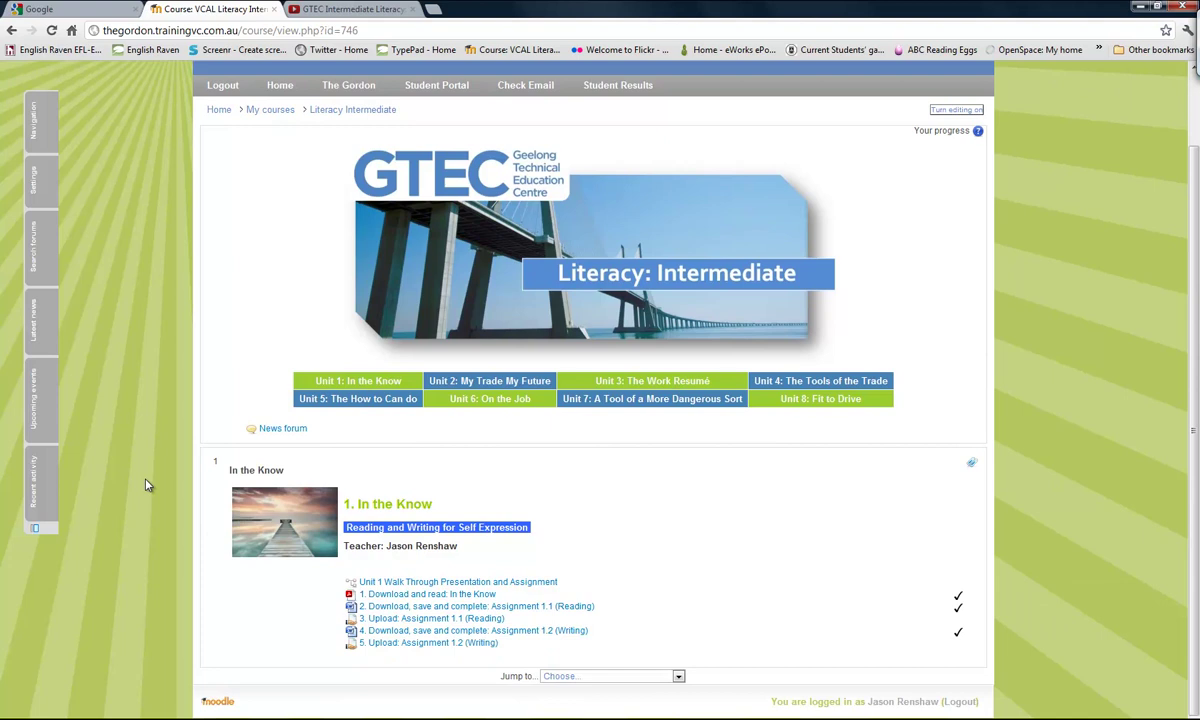